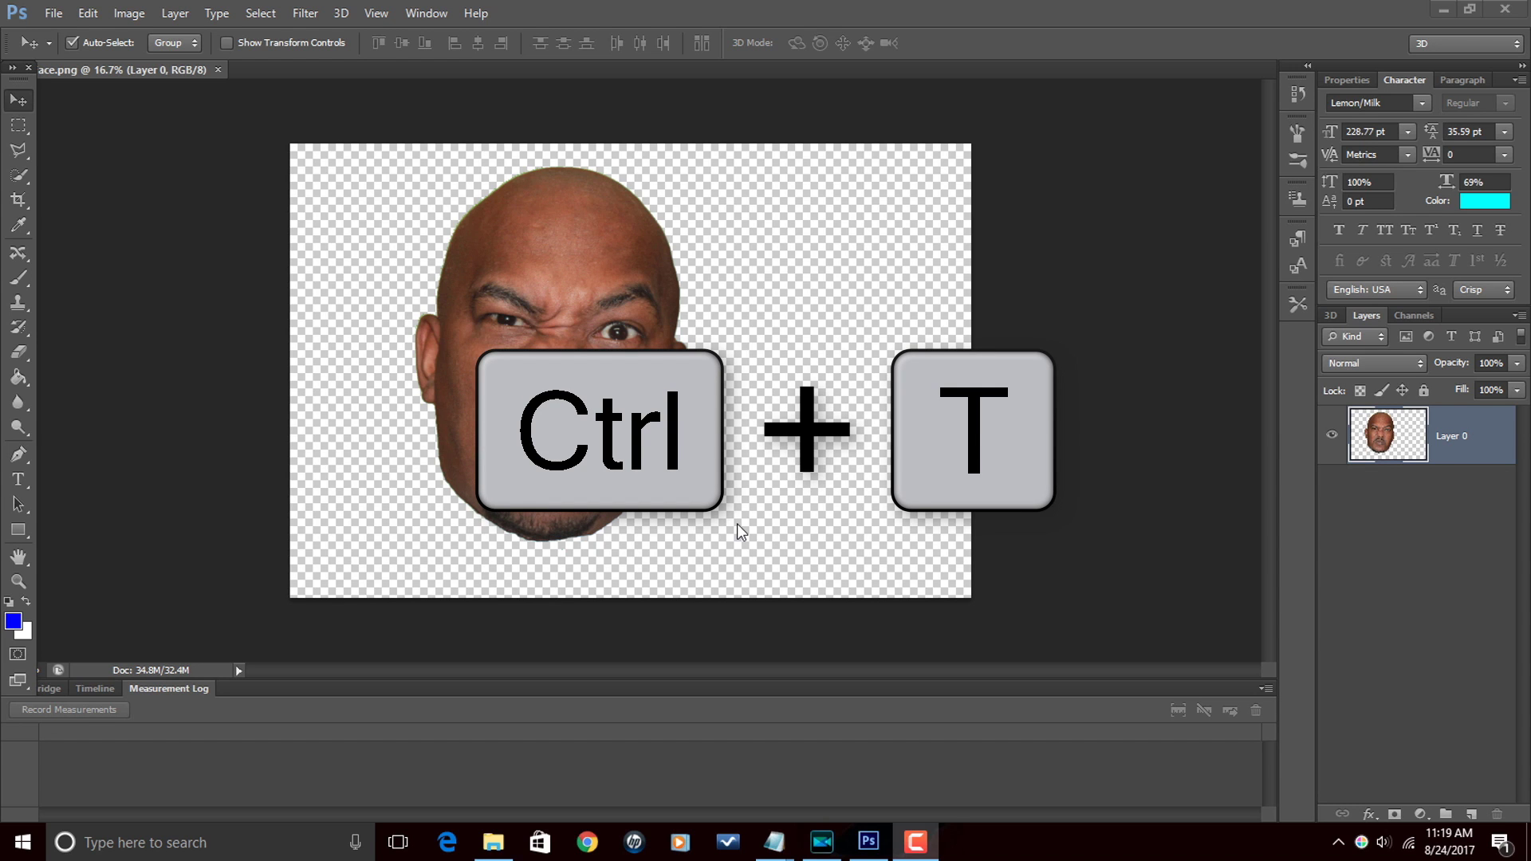
pyautogui.hotkey('ctrl', 't')
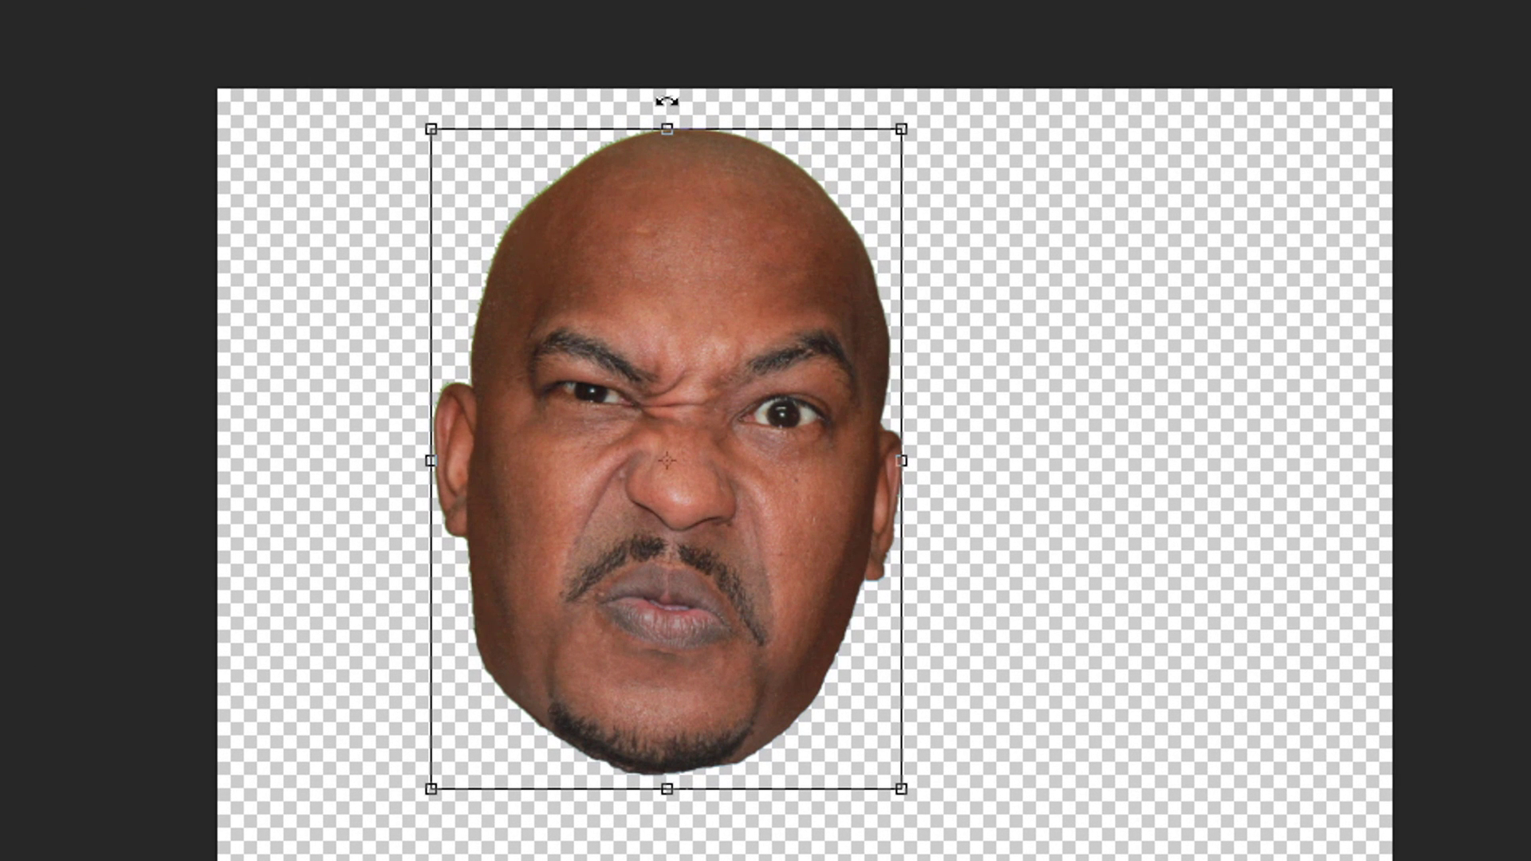
pyautogui.moveTo(662, 103)
pyautogui.mouseDown()
pyautogui.moveTo(632, 100)
pyautogui.moveTo(670, 105)
pyautogui.mouseUp()
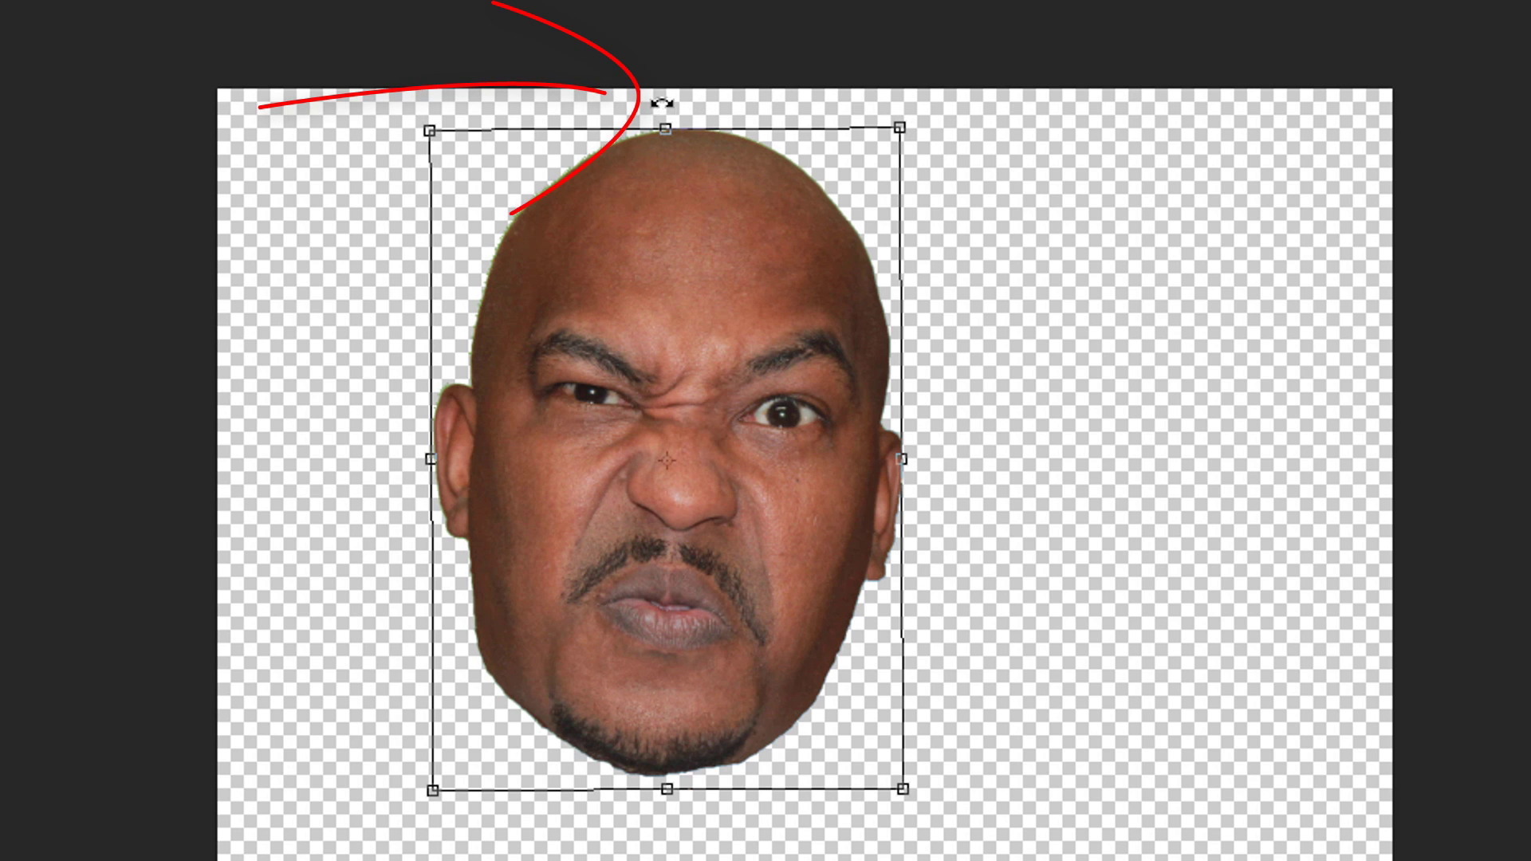
pyautogui.moveTo(660, 104); pyautogui.dragTo(628, 99)
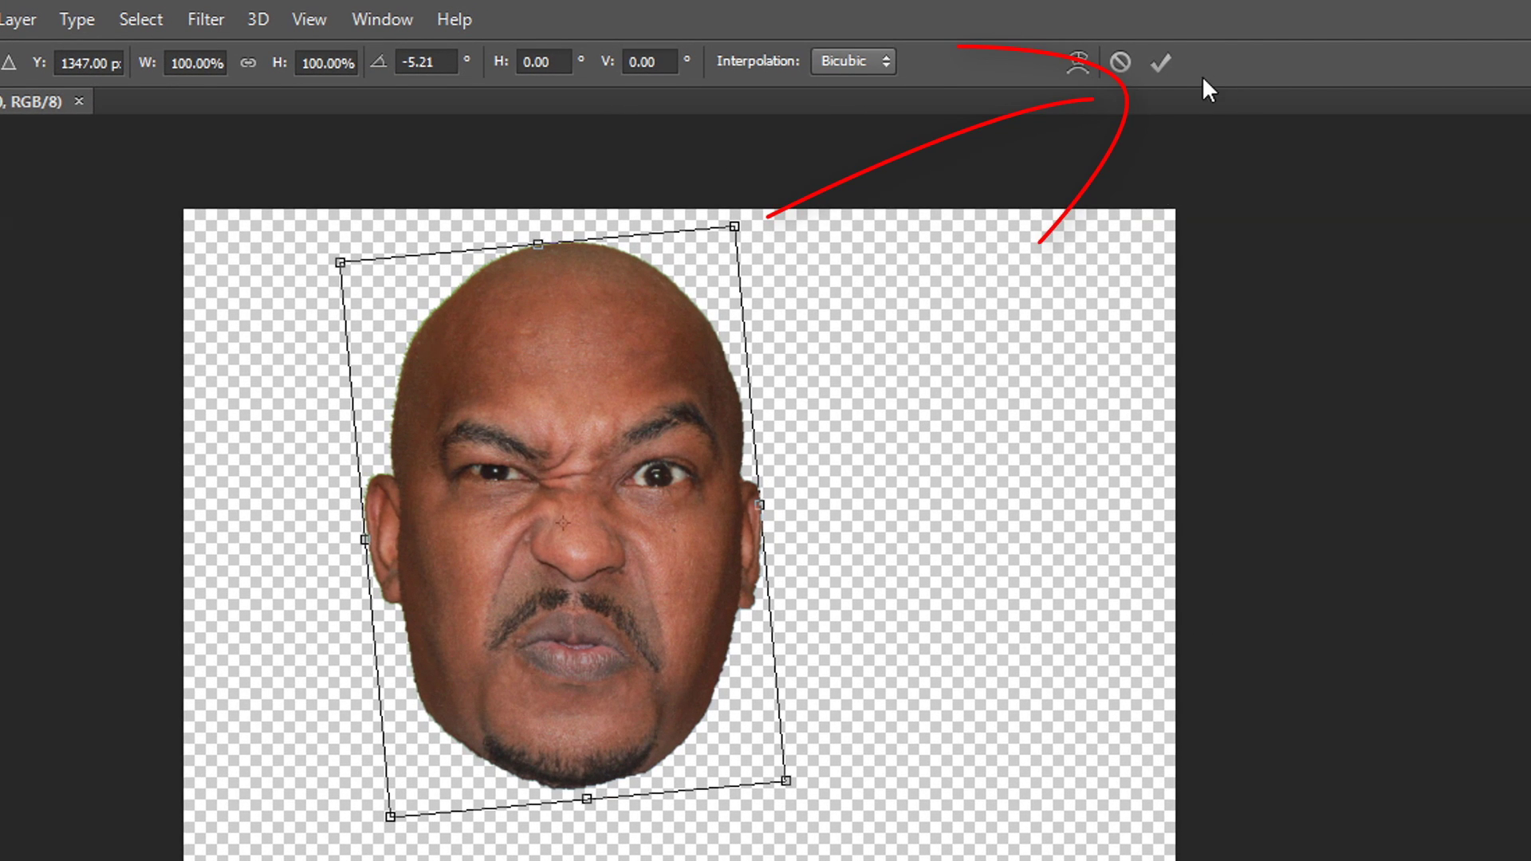
pyautogui.click(1159, 63)
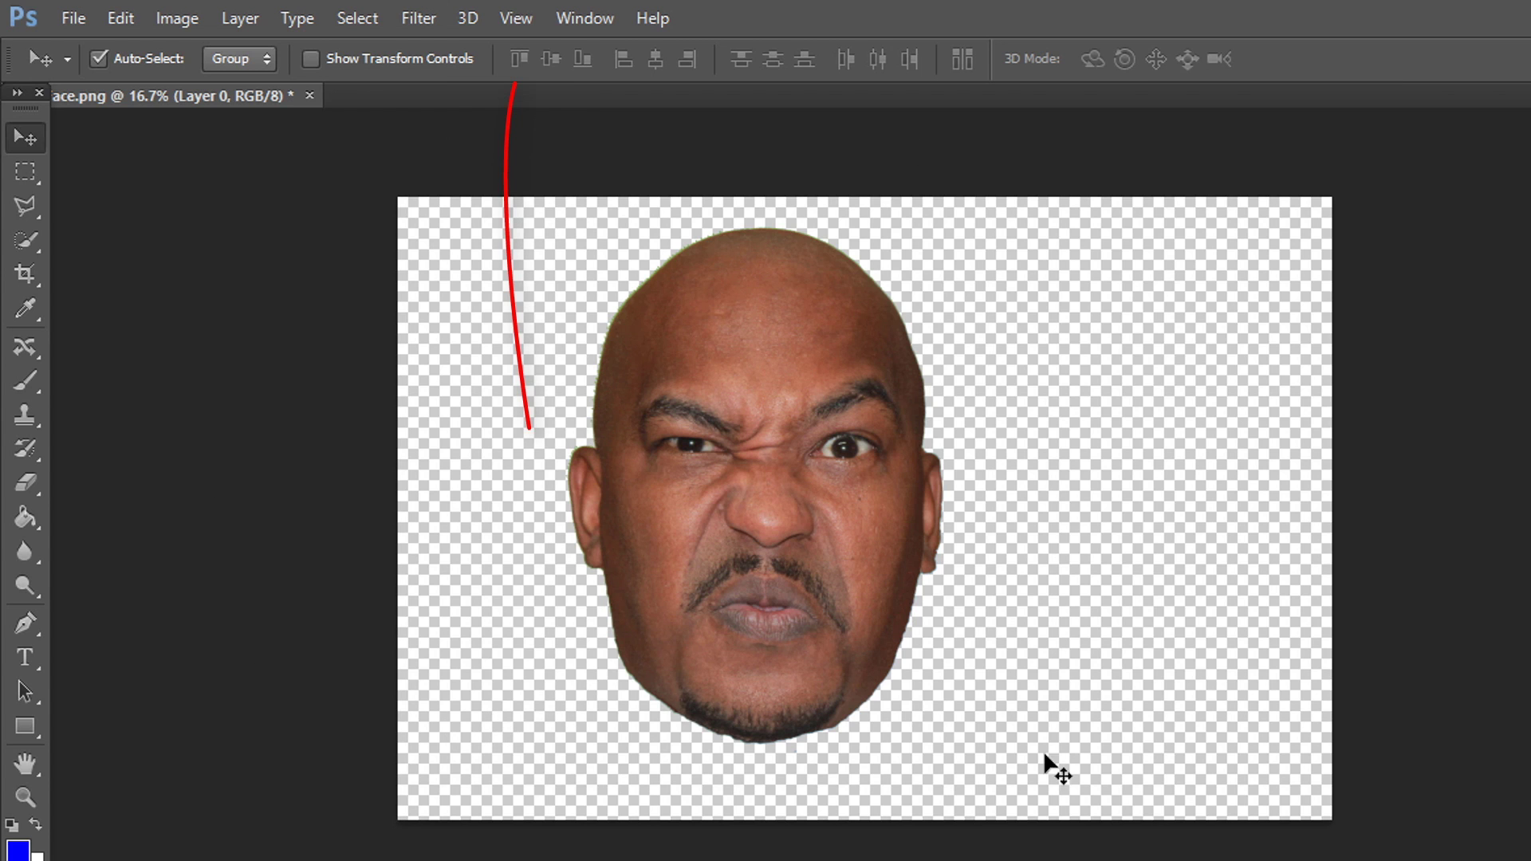
# Step: Zoom in twice on the face, fit the image on screen, then bring up the lasso tools
pyautogui.click(523, 25)
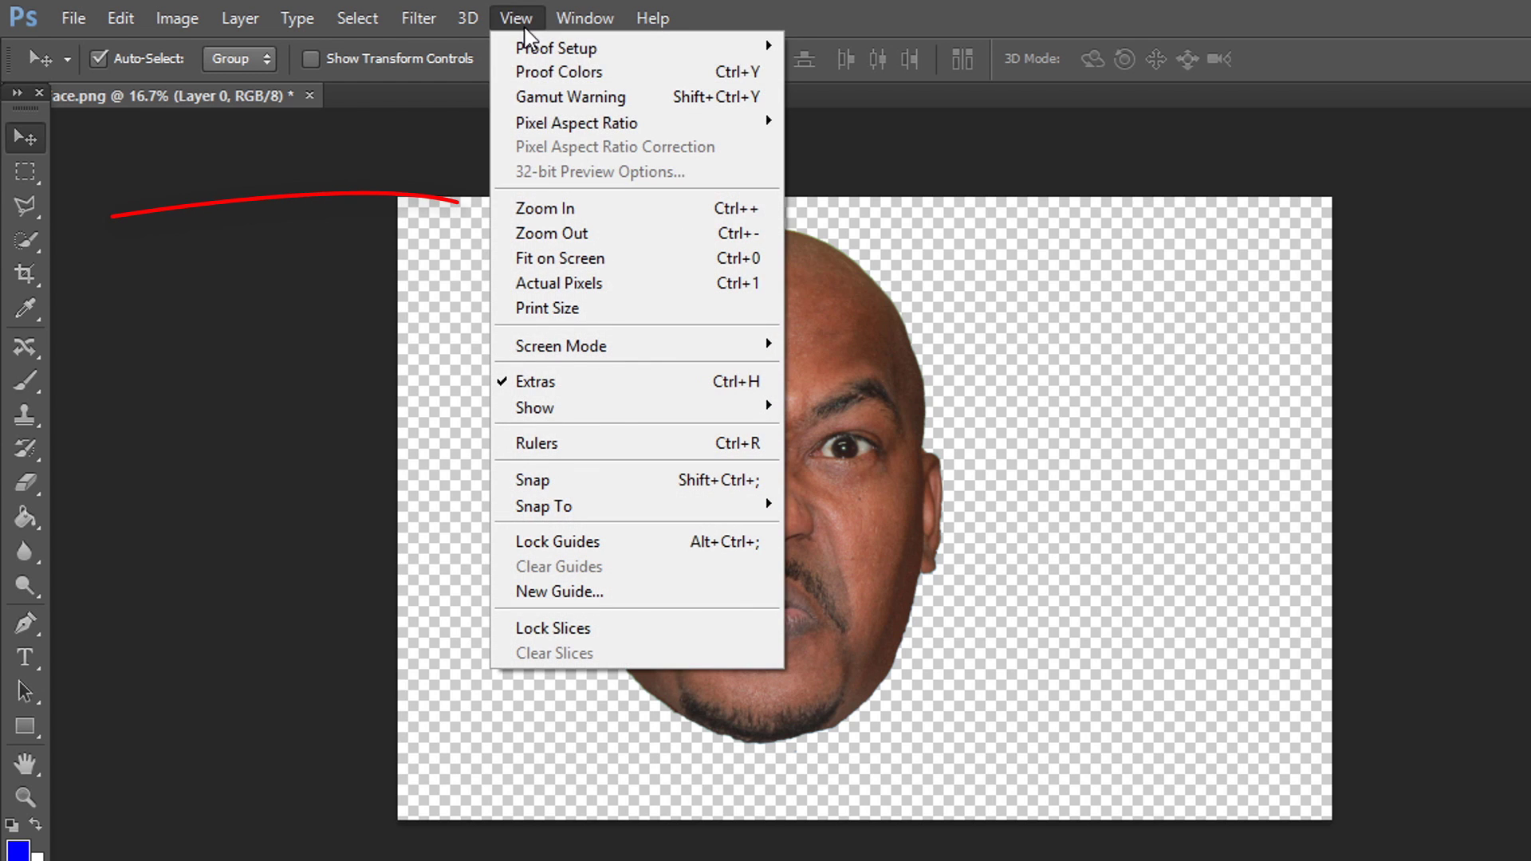
pyautogui.click(558, 214)
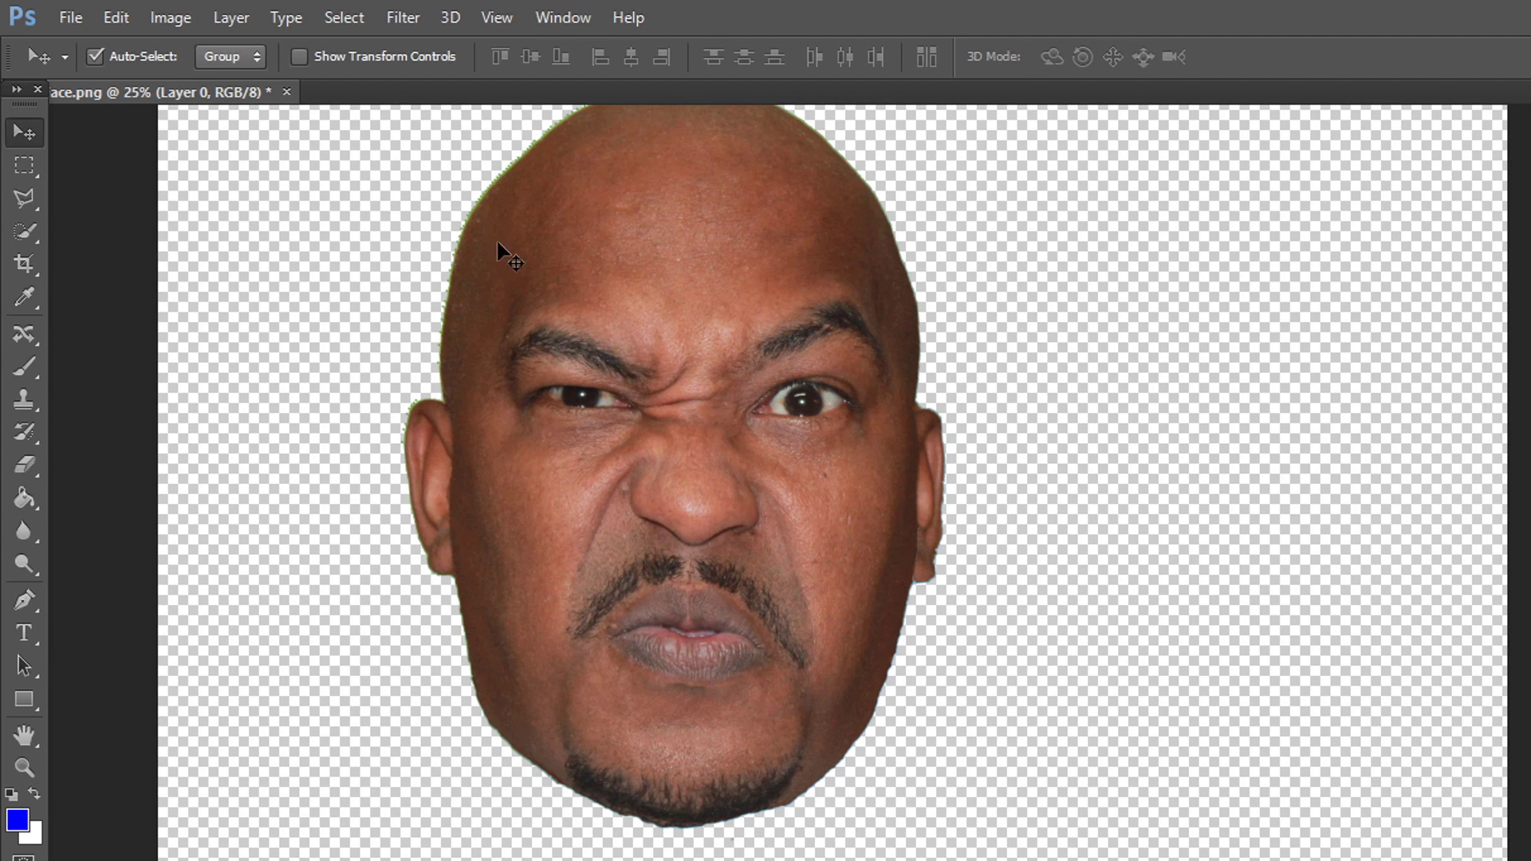
pyautogui.click(469, 12)
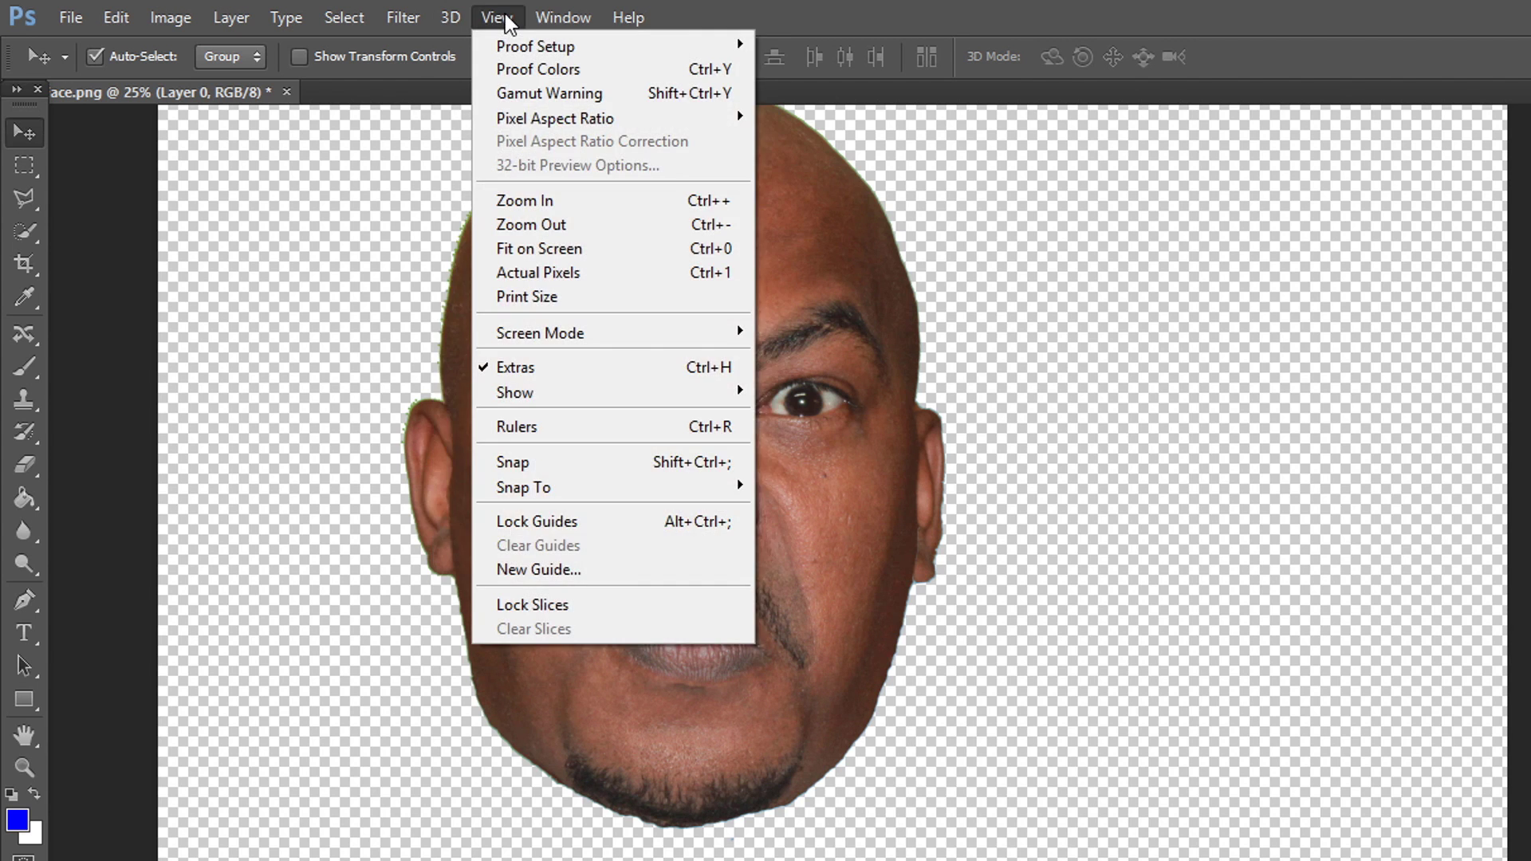
pyautogui.click(540, 199)
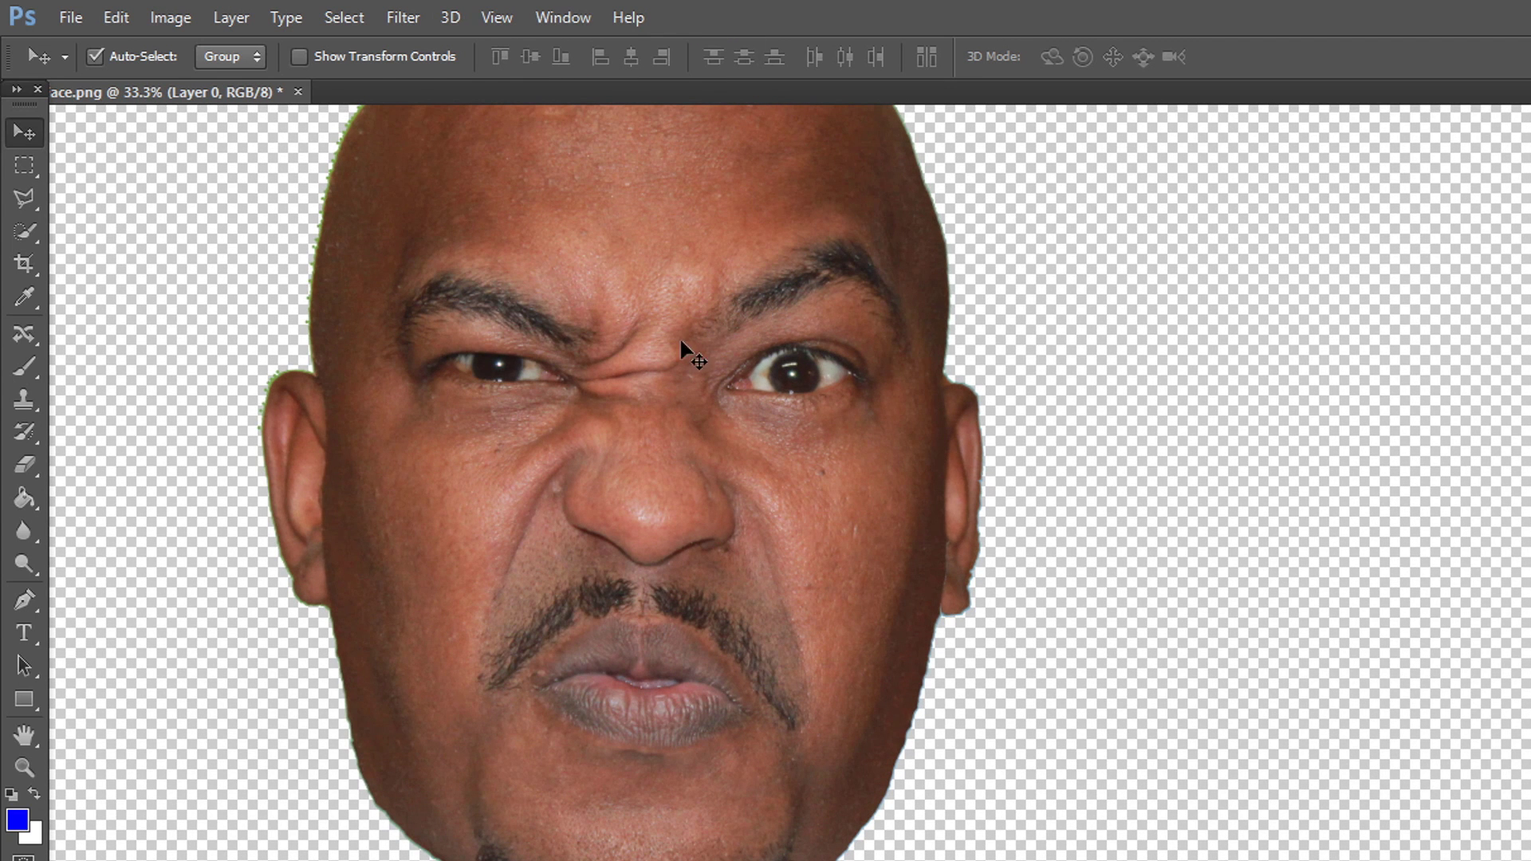
pyautogui.click(496, 20)
pyautogui.click(556, 247)
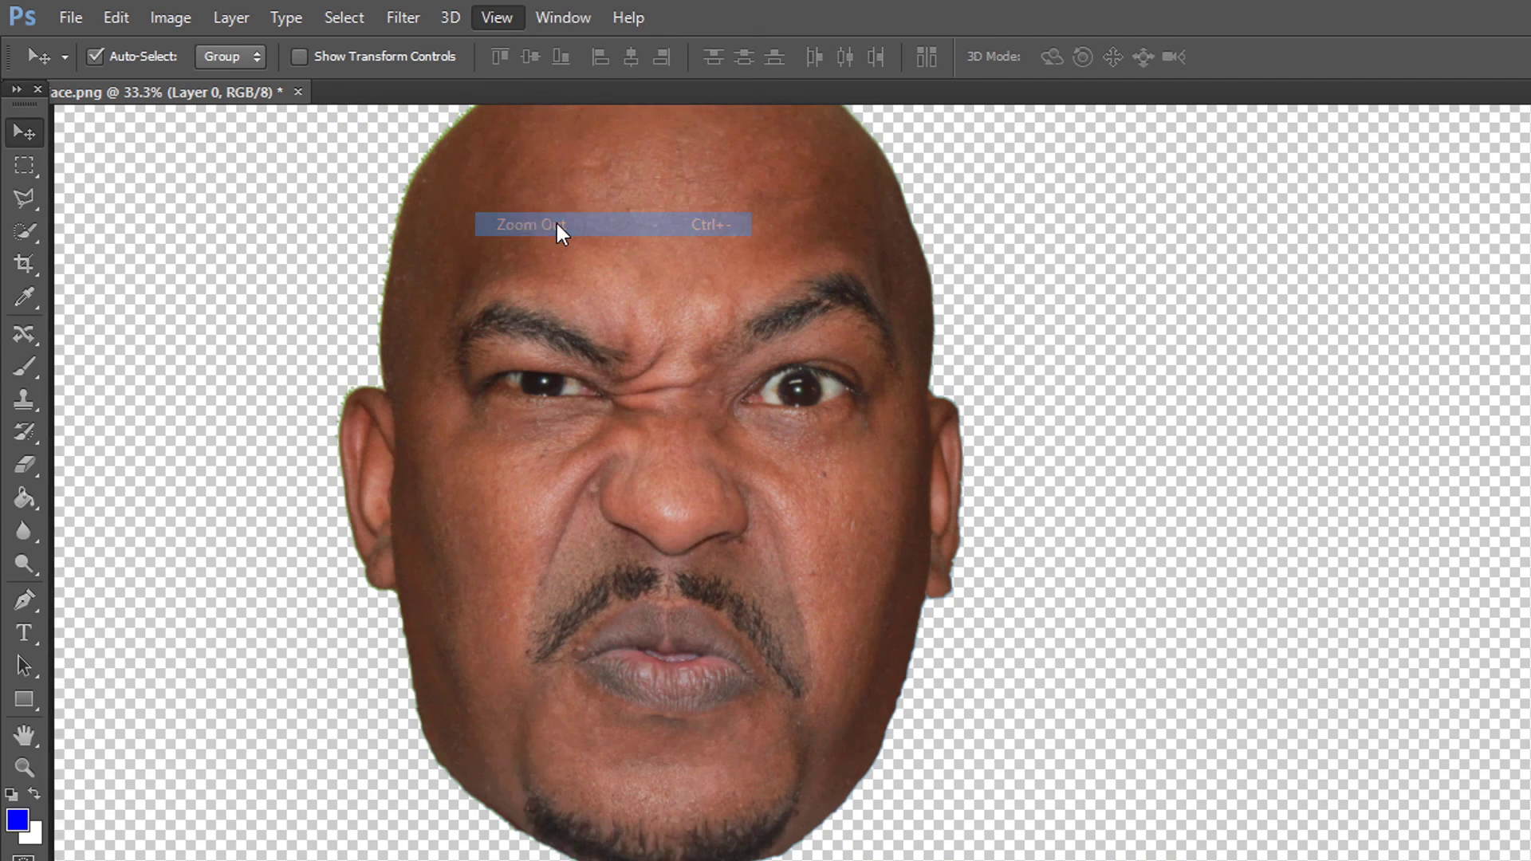
pyautogui.click(36, 206)
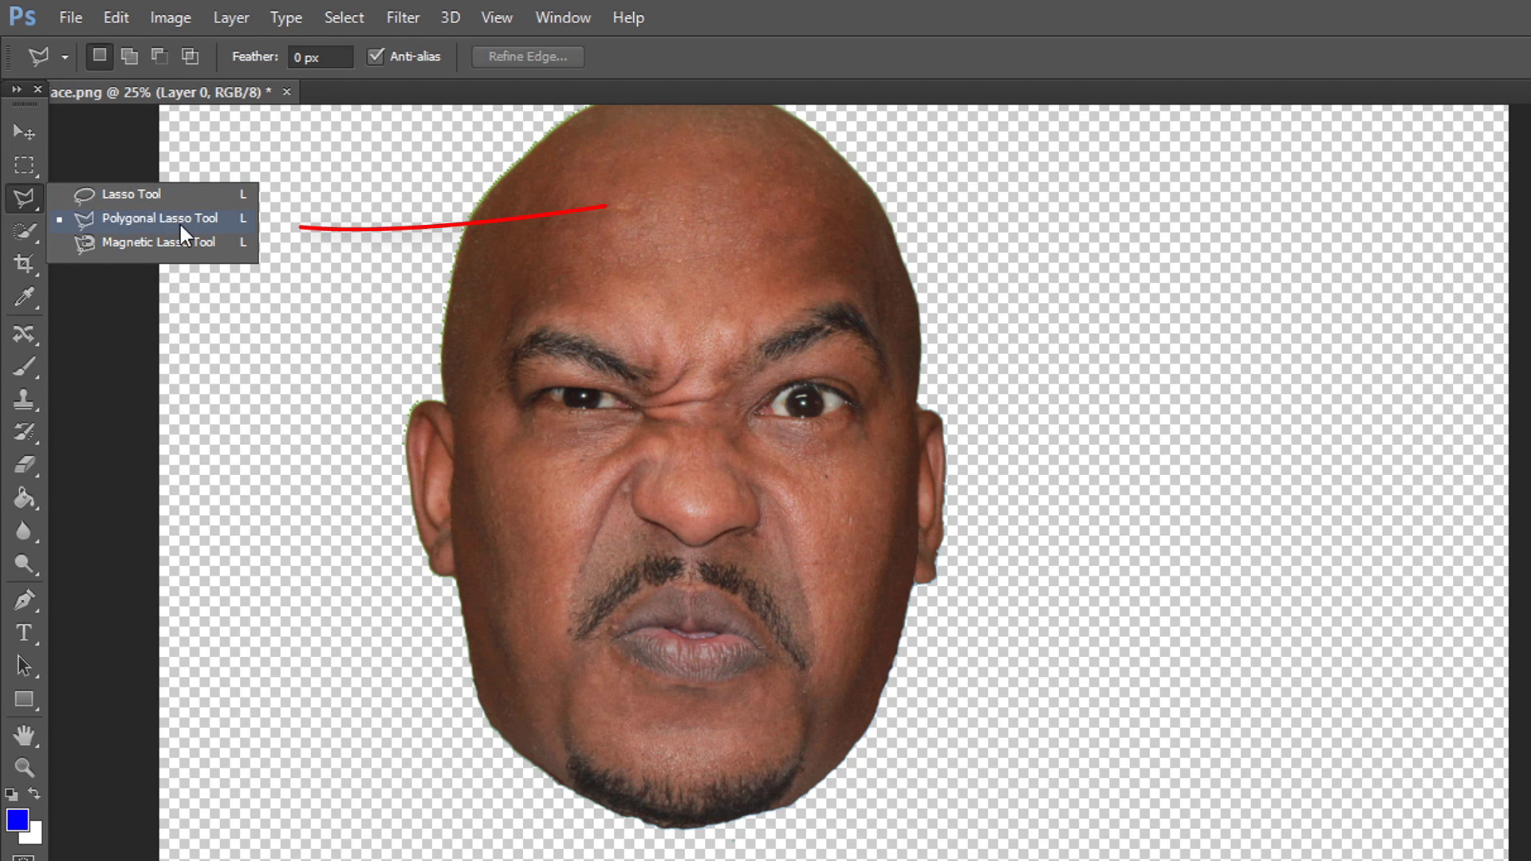
# Step: With the Polygonal Lasso, place points from the left lip corner along the lip line
pyautogui.click(137, 218)
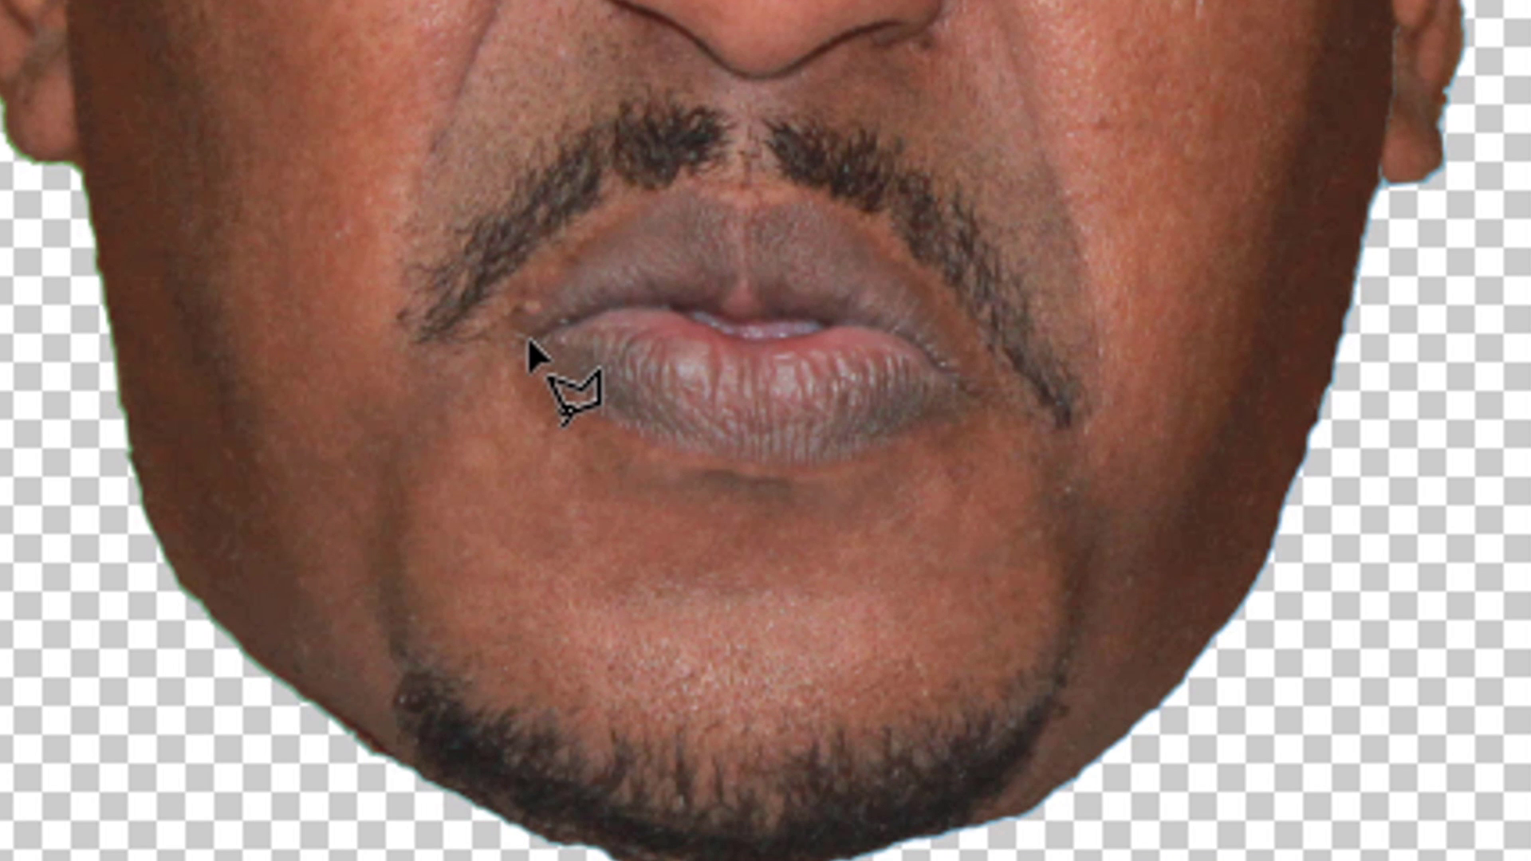
pyautogui.click(533, 342)
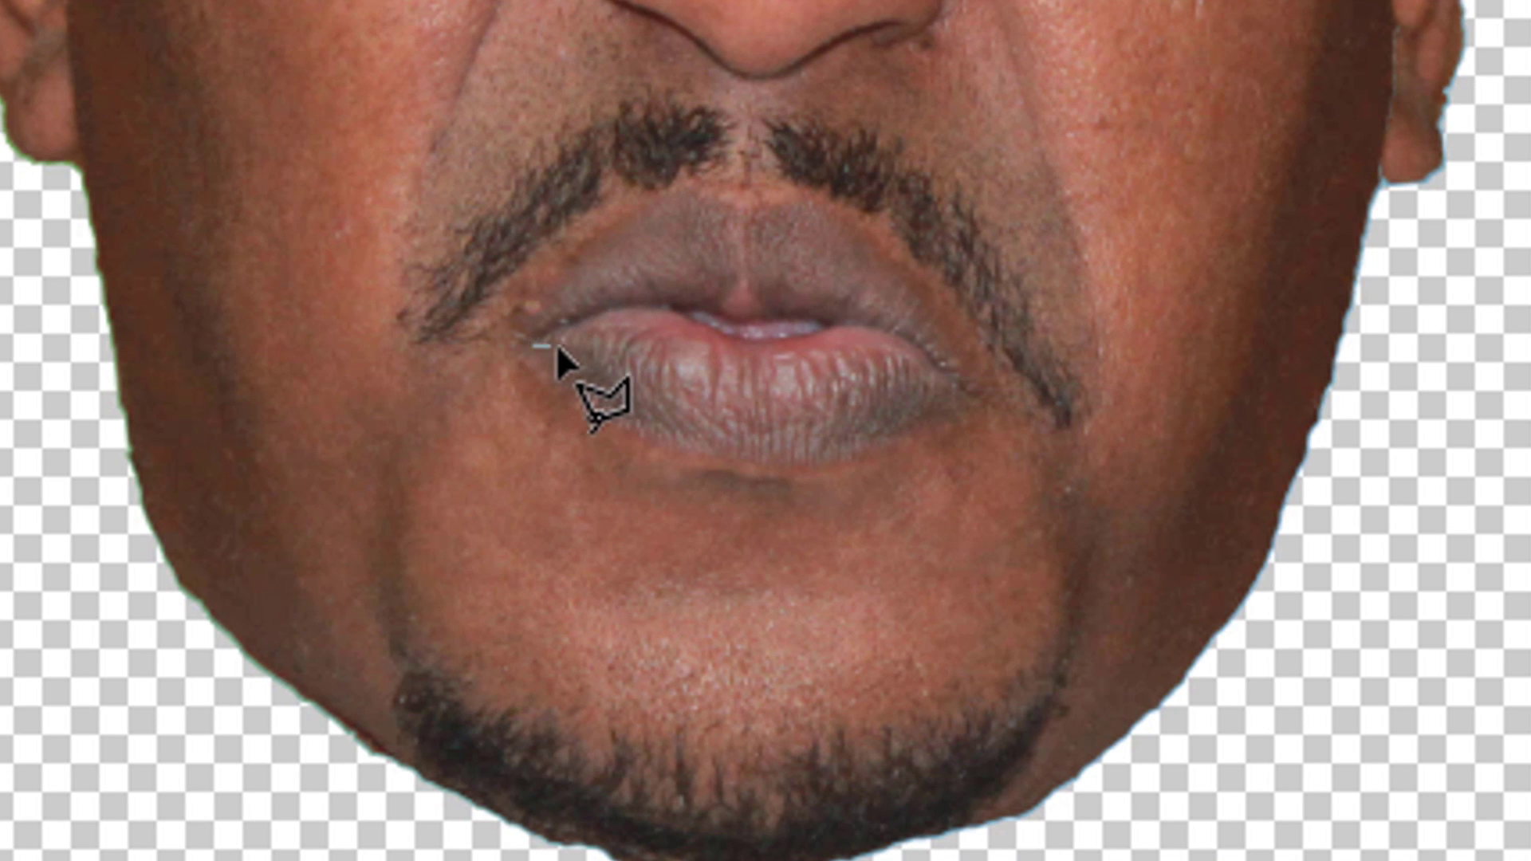
pyautogui.click(598, 309)
pyautogui.click(640, 309)
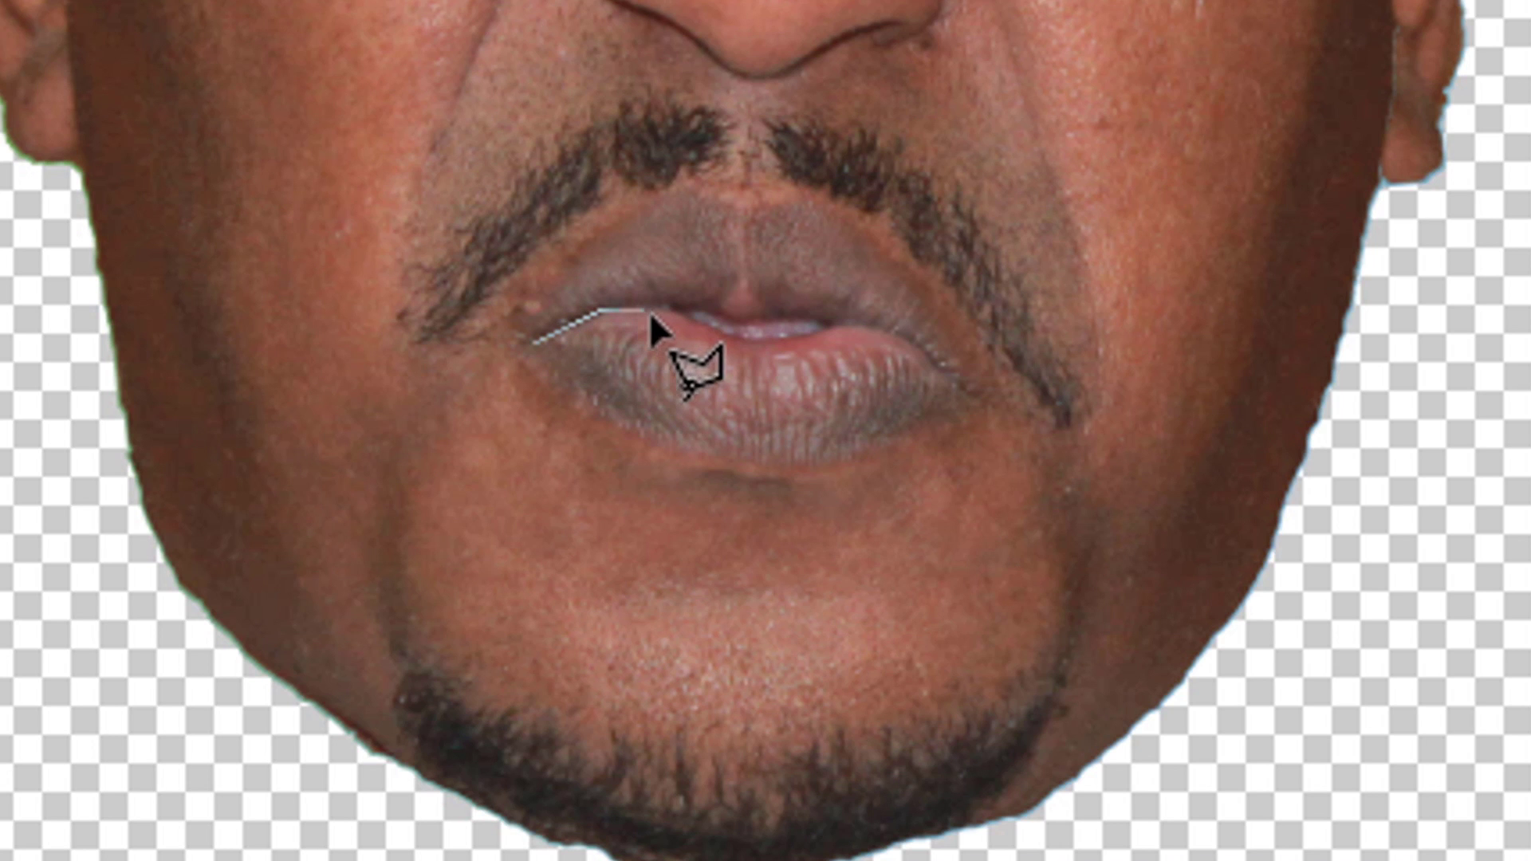
pyautogui.click(675, 308)
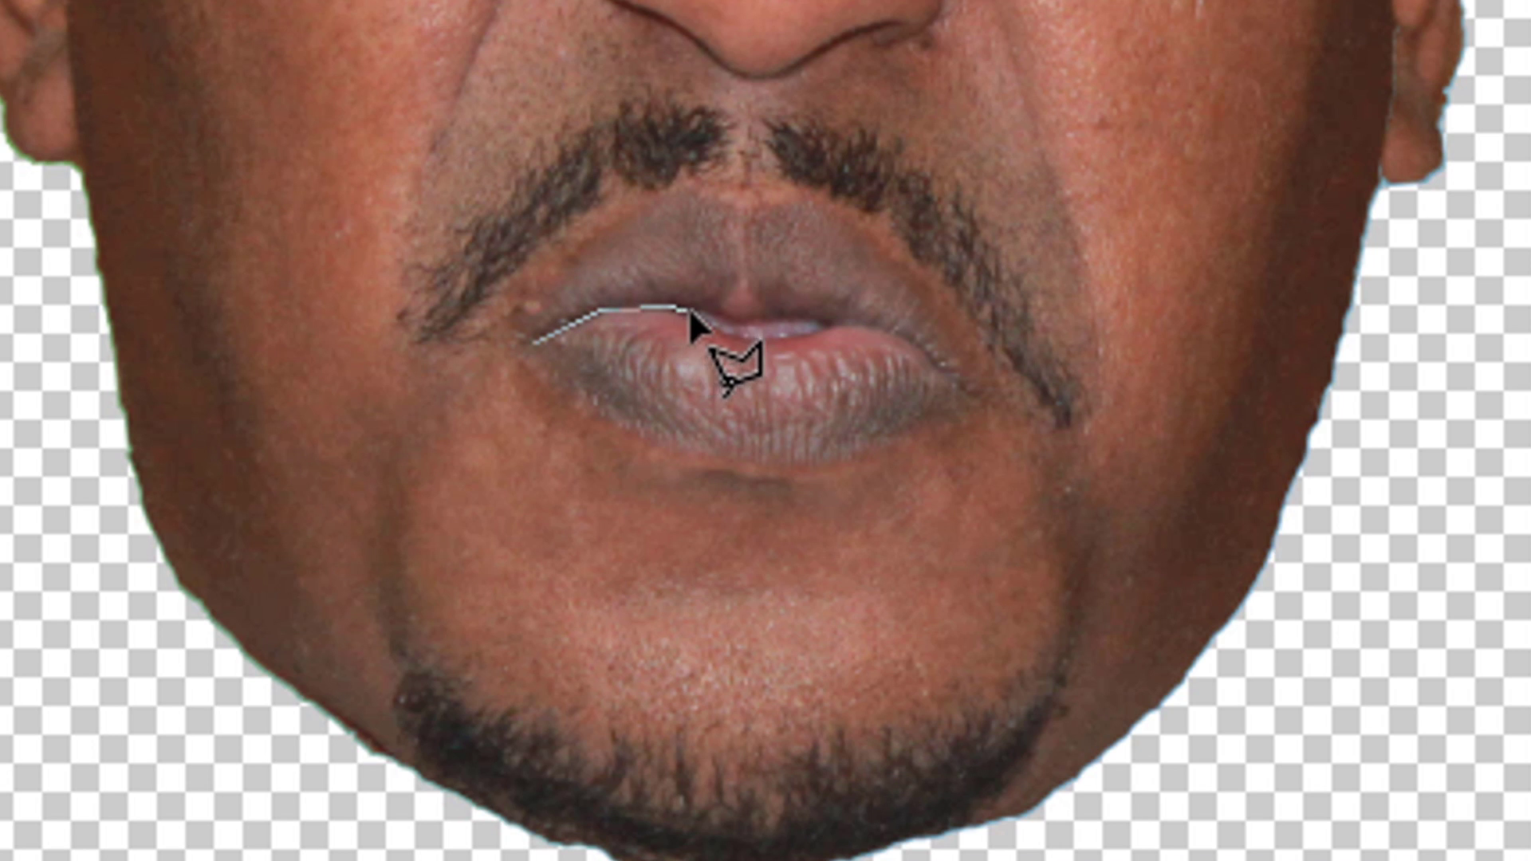
pyautogui.click(707, 309)
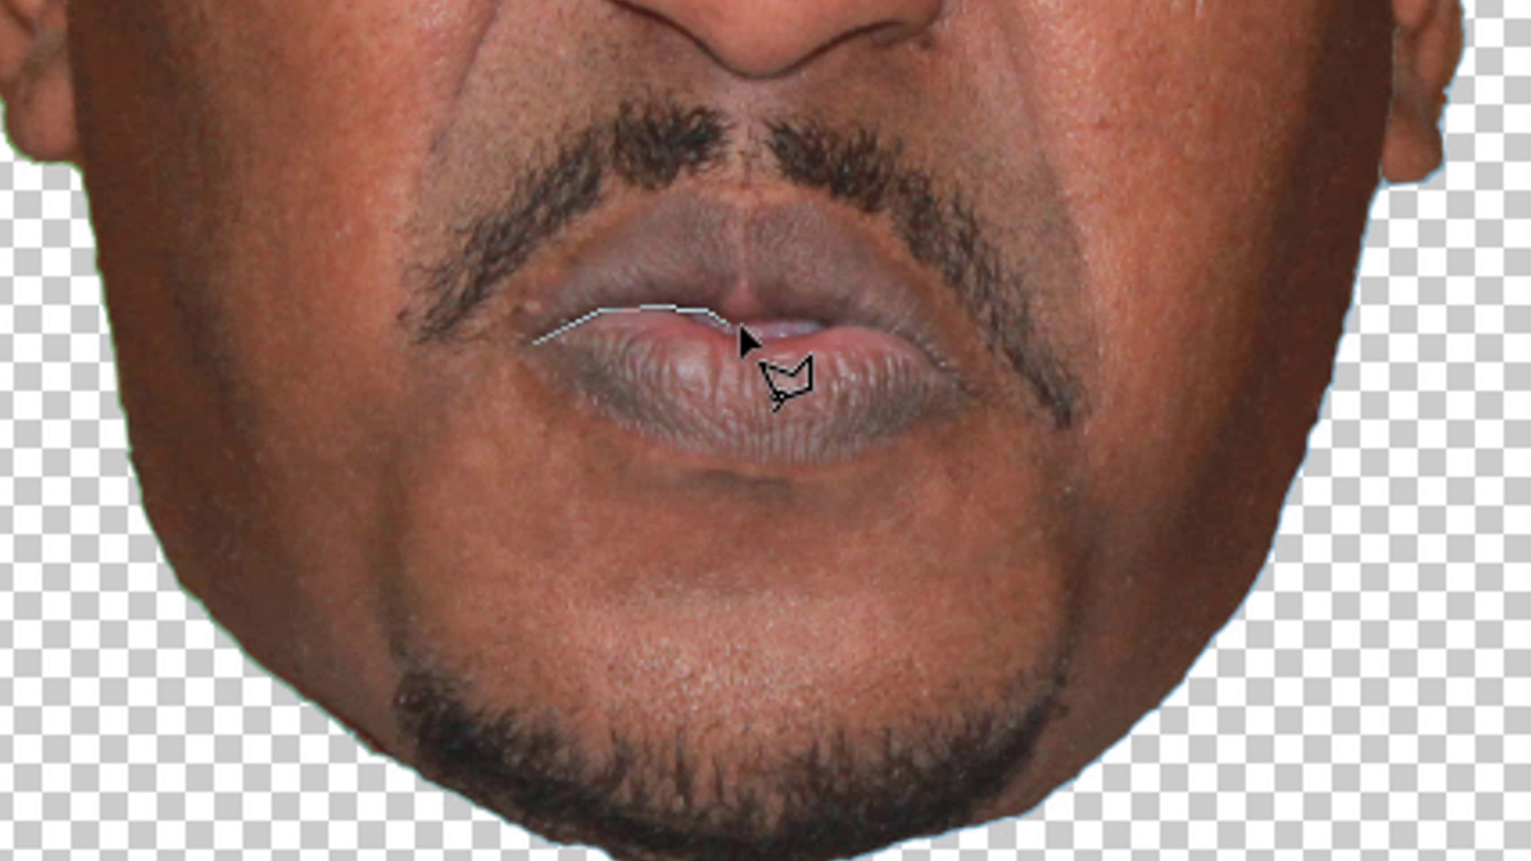
pyautogui.click(745, 319)
pyautogui.click(789, 310)
pyautogui.click(860, 316)
# Step: Carry the outline around the right lip corner, down under the chin, and close it
pyautogui.click(927, 363)
pyautogui.click(947, 392)
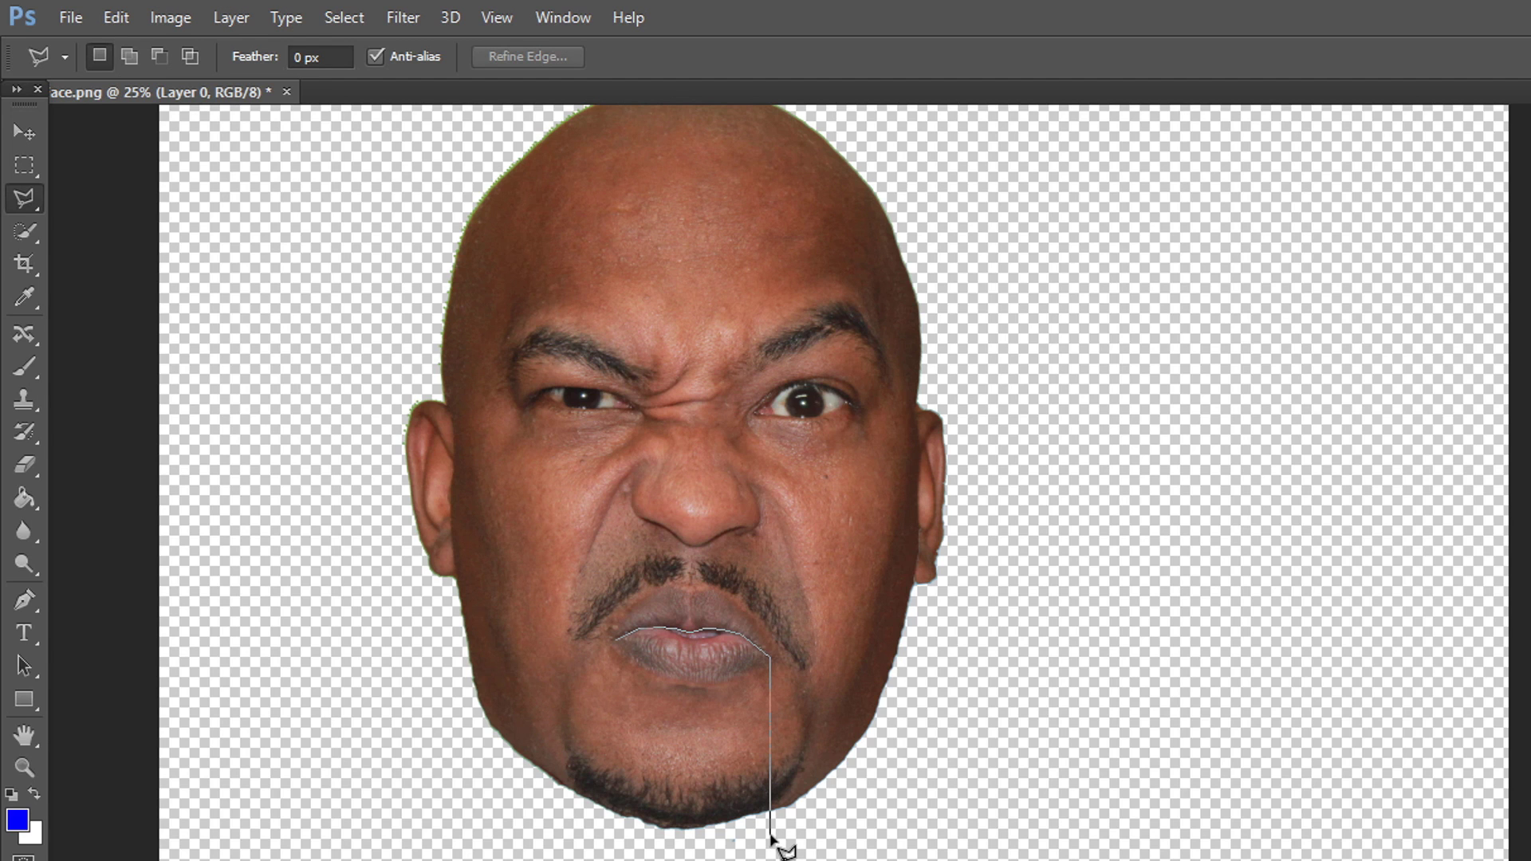
pyautogui.click(770, 835)
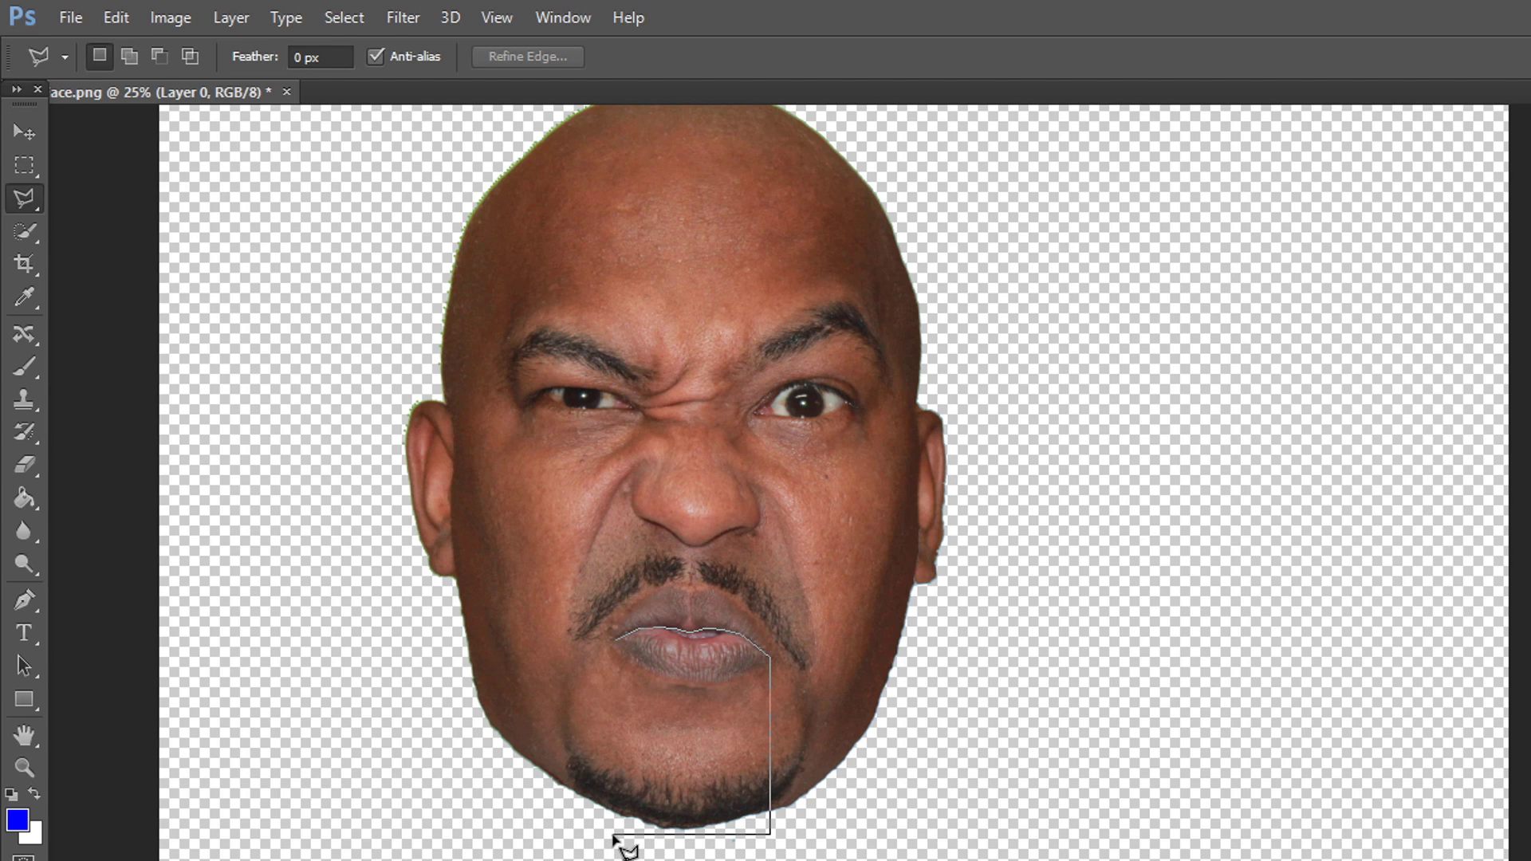
pyautogui.click(612, 835)
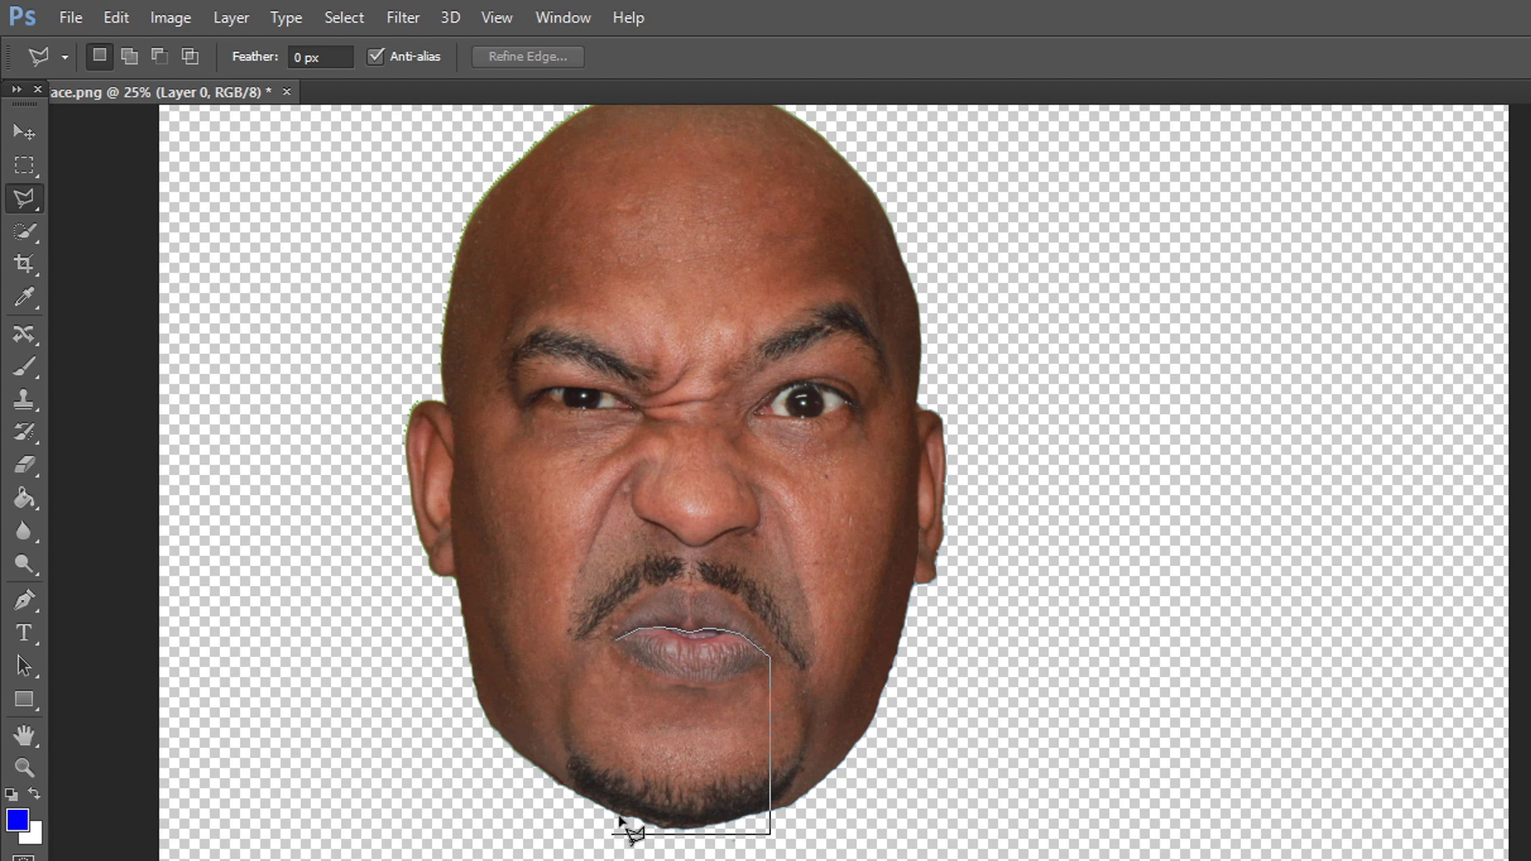
pyautogui.click(617, 642)
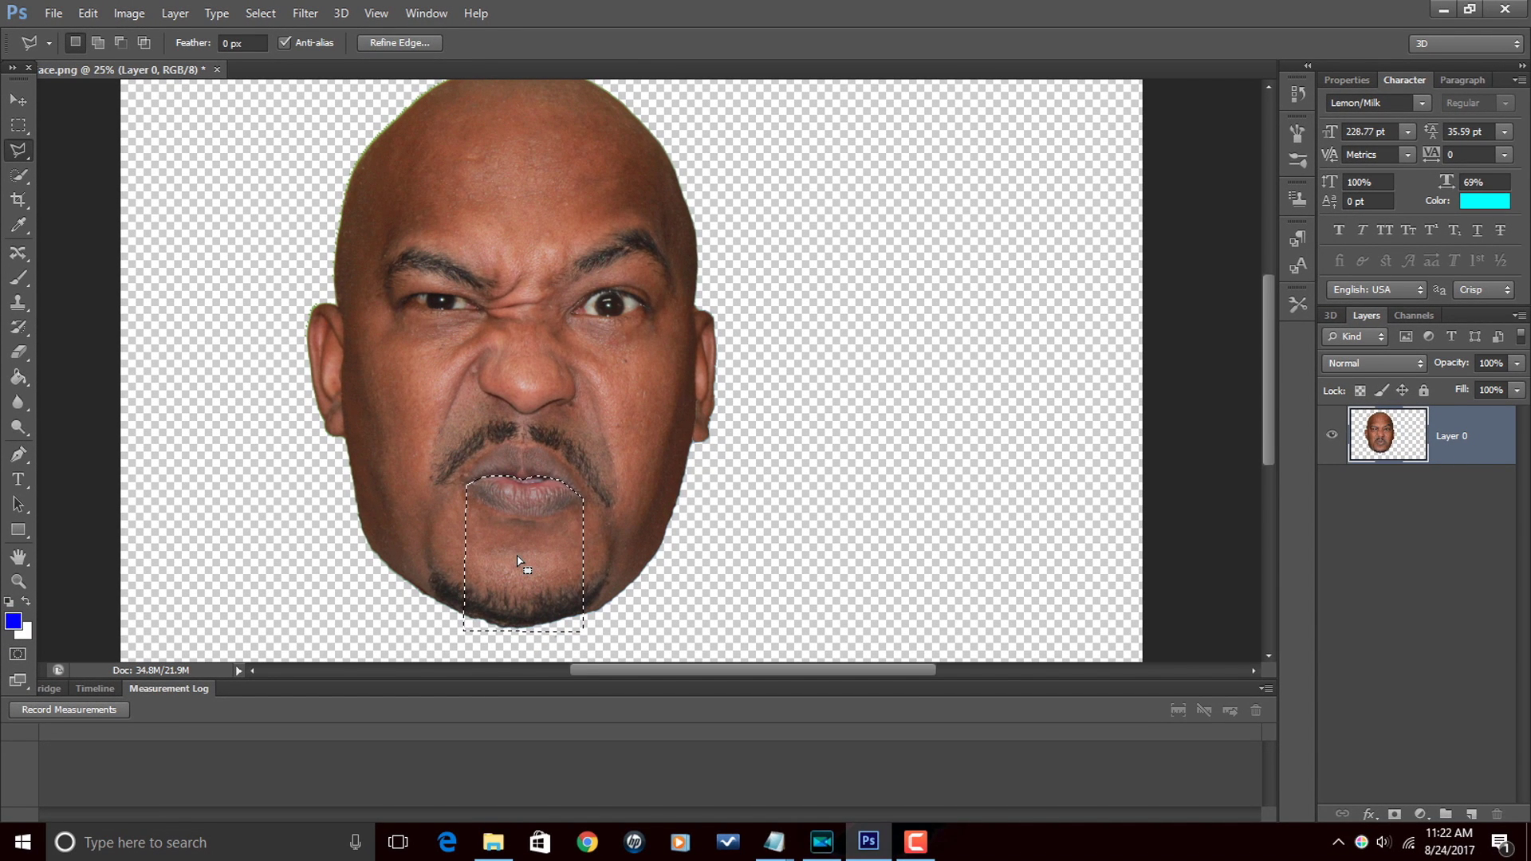
# Step: Cut the jaw selection onto a new Layer 1 with Layer Via Cut, then toggle it to check
pyautogui.rightClick(518, 556)
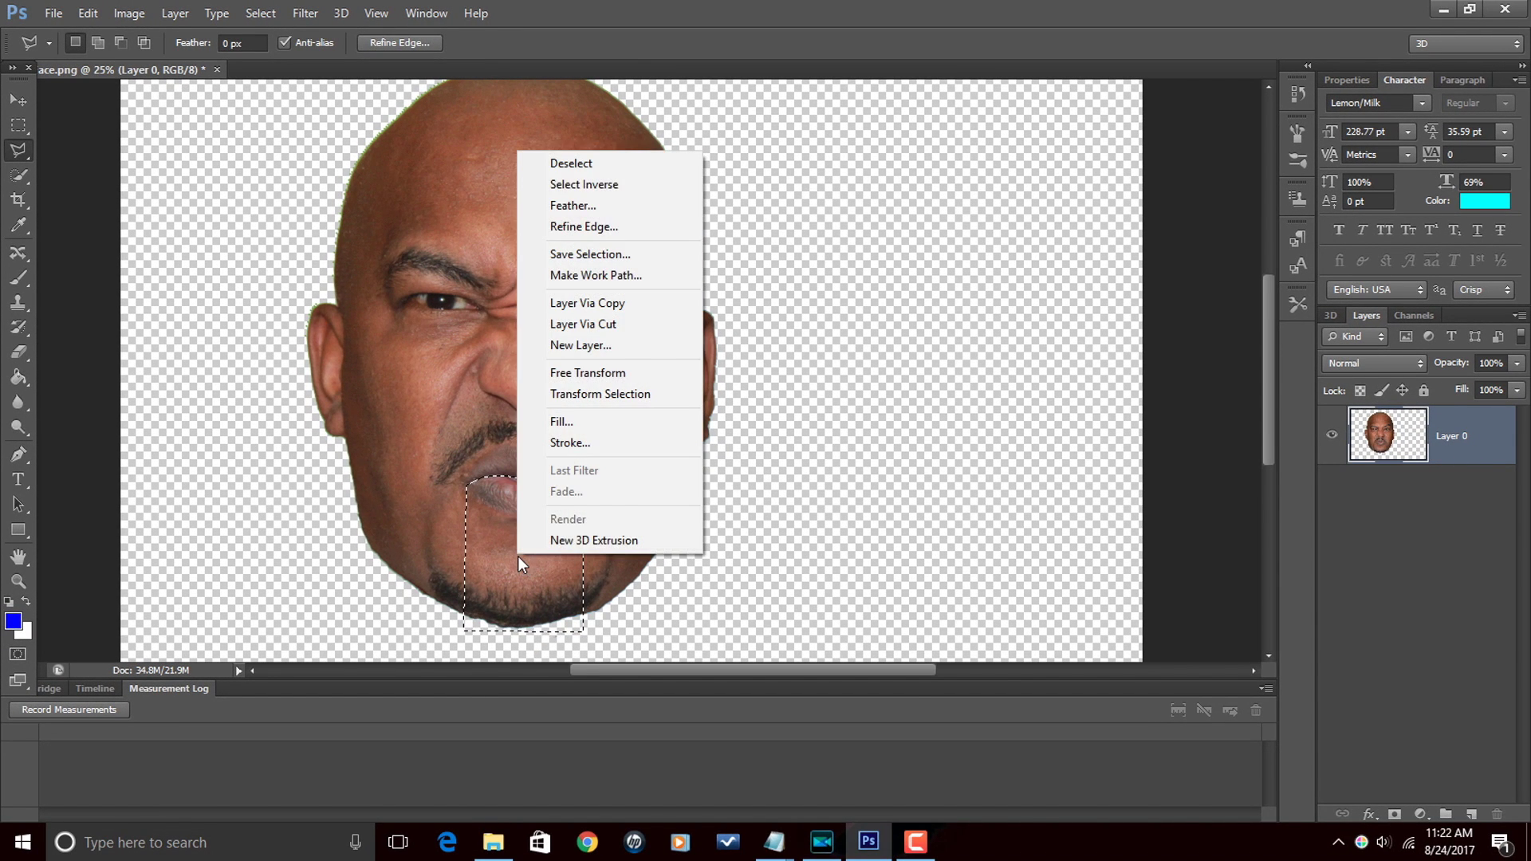
pyautogui.click(625, 325)
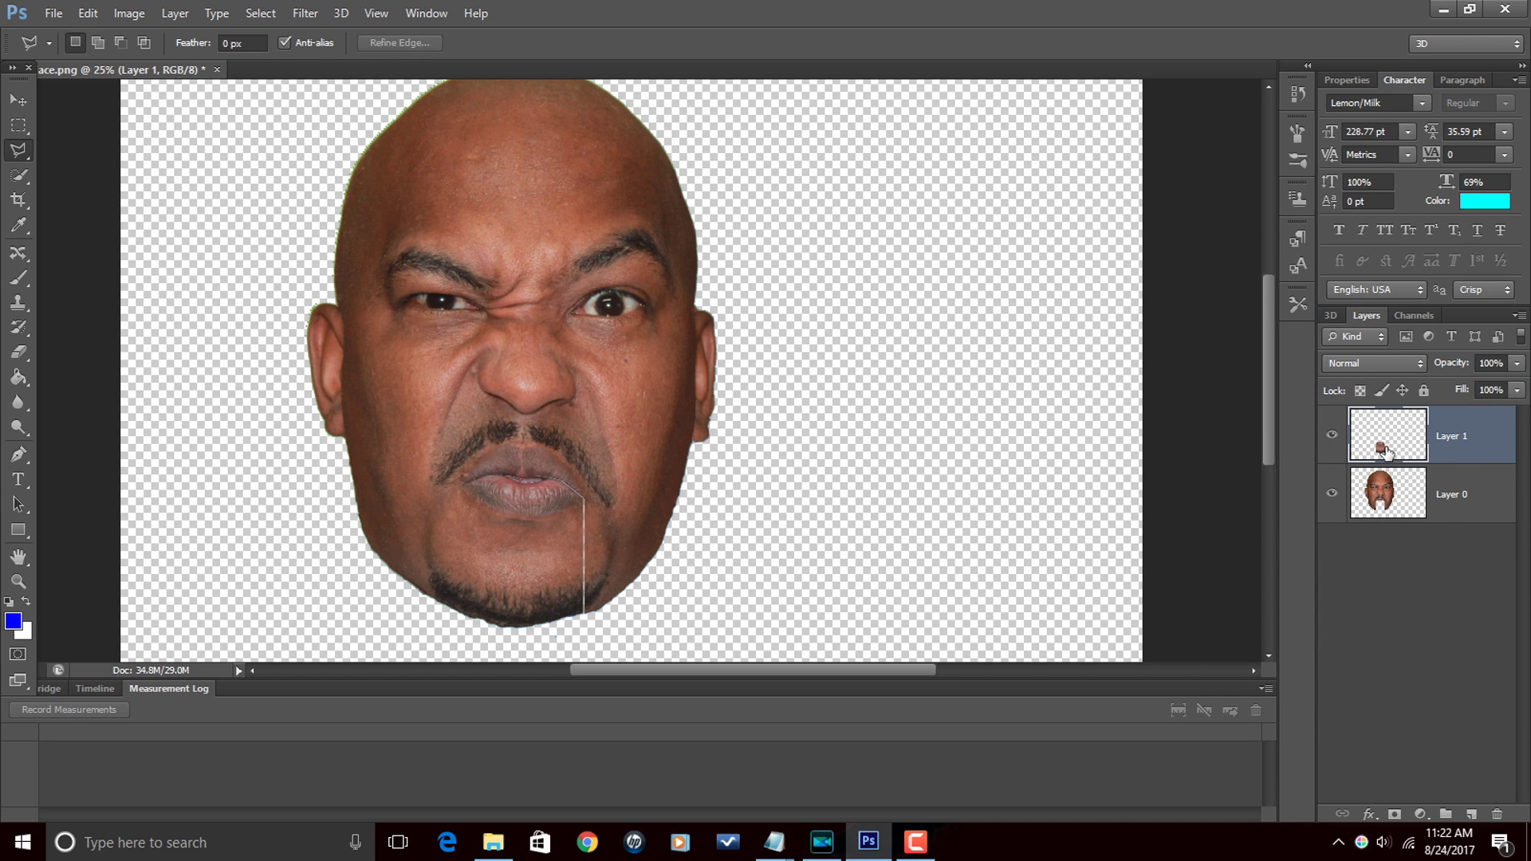
pyautogui.click(1332, 436)
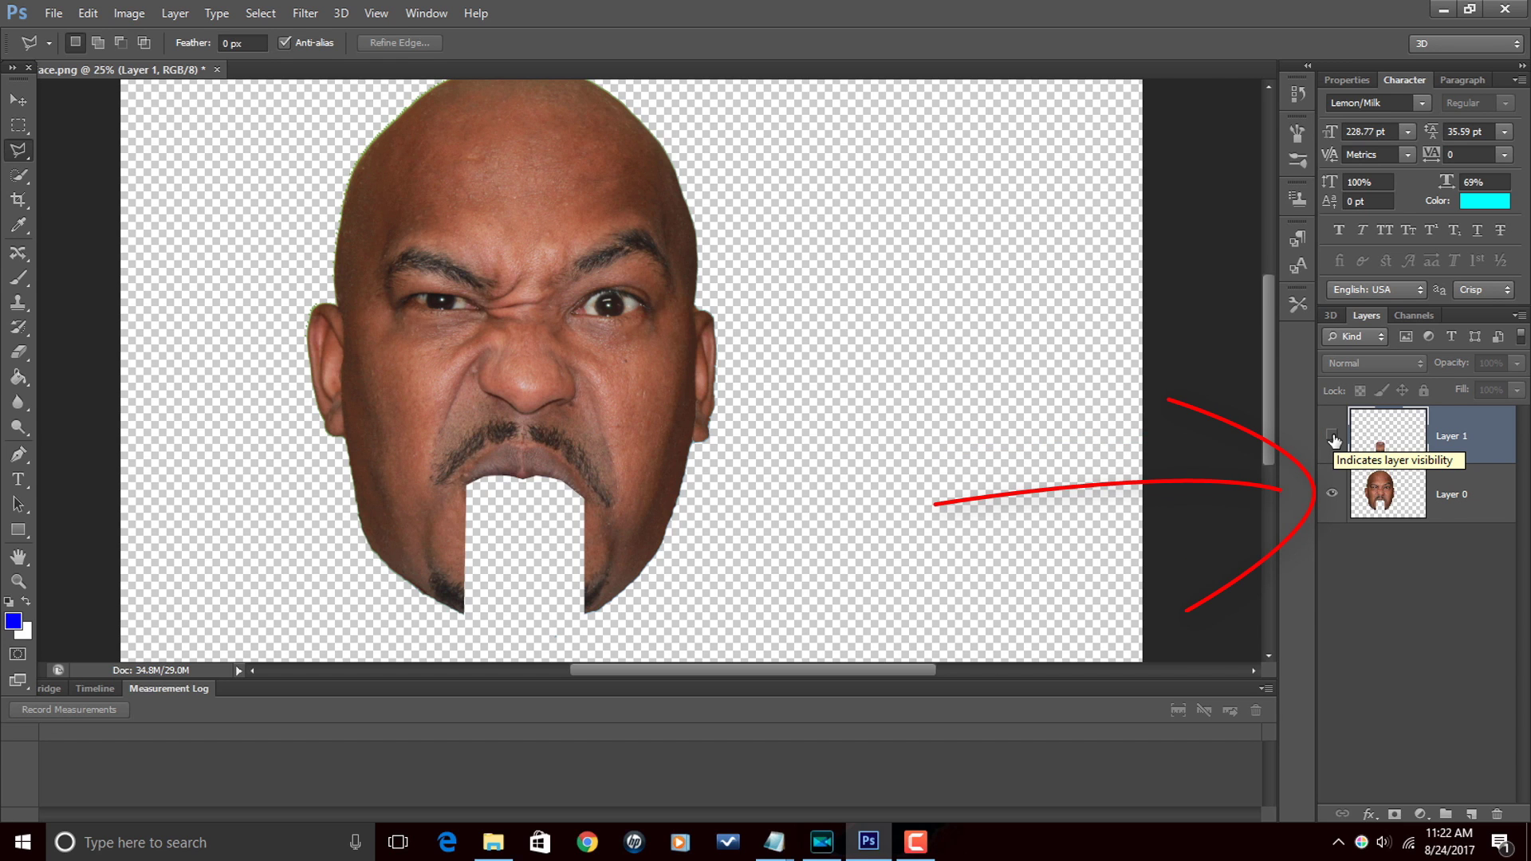
pyautogui.click(1332, 437)
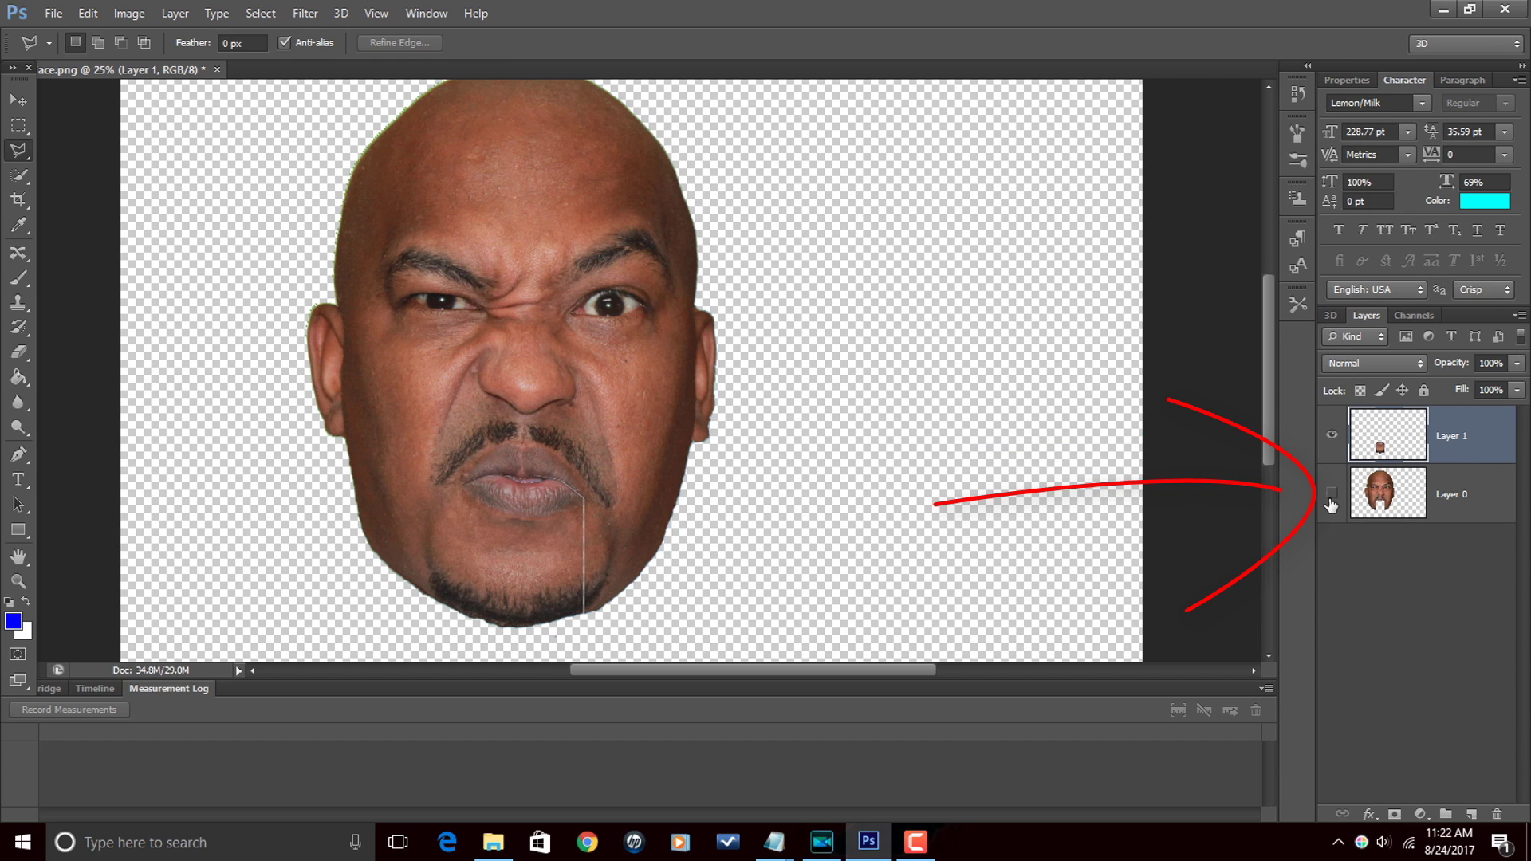
# Step: Toggle the face layer's visibility, then leave Layer 1 hidden so the chin shows a gap
pyautogui.click(1331, 496)
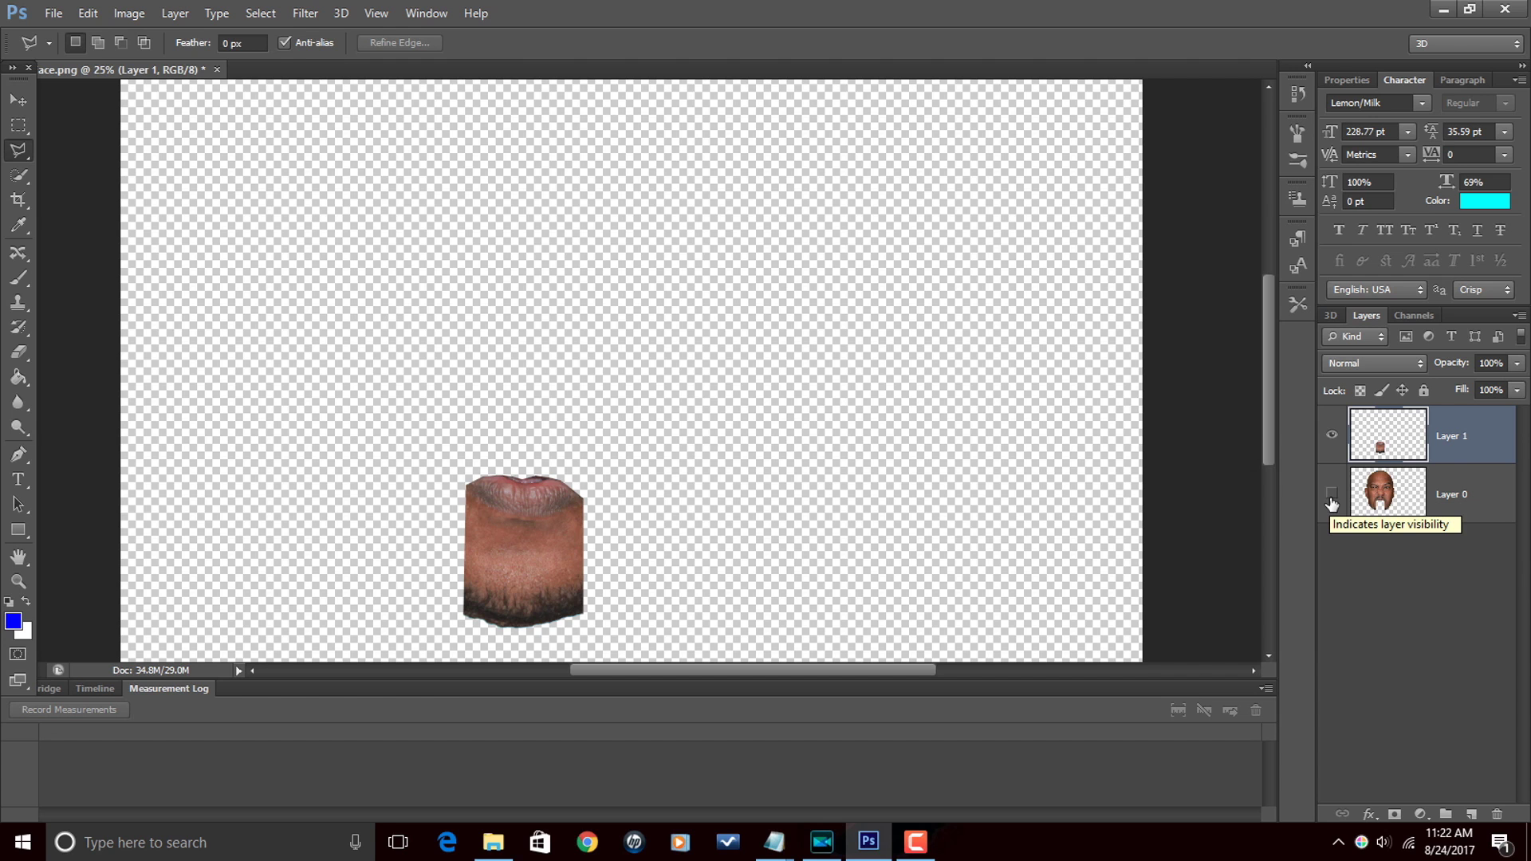
pyautogui.click(1331, 496)
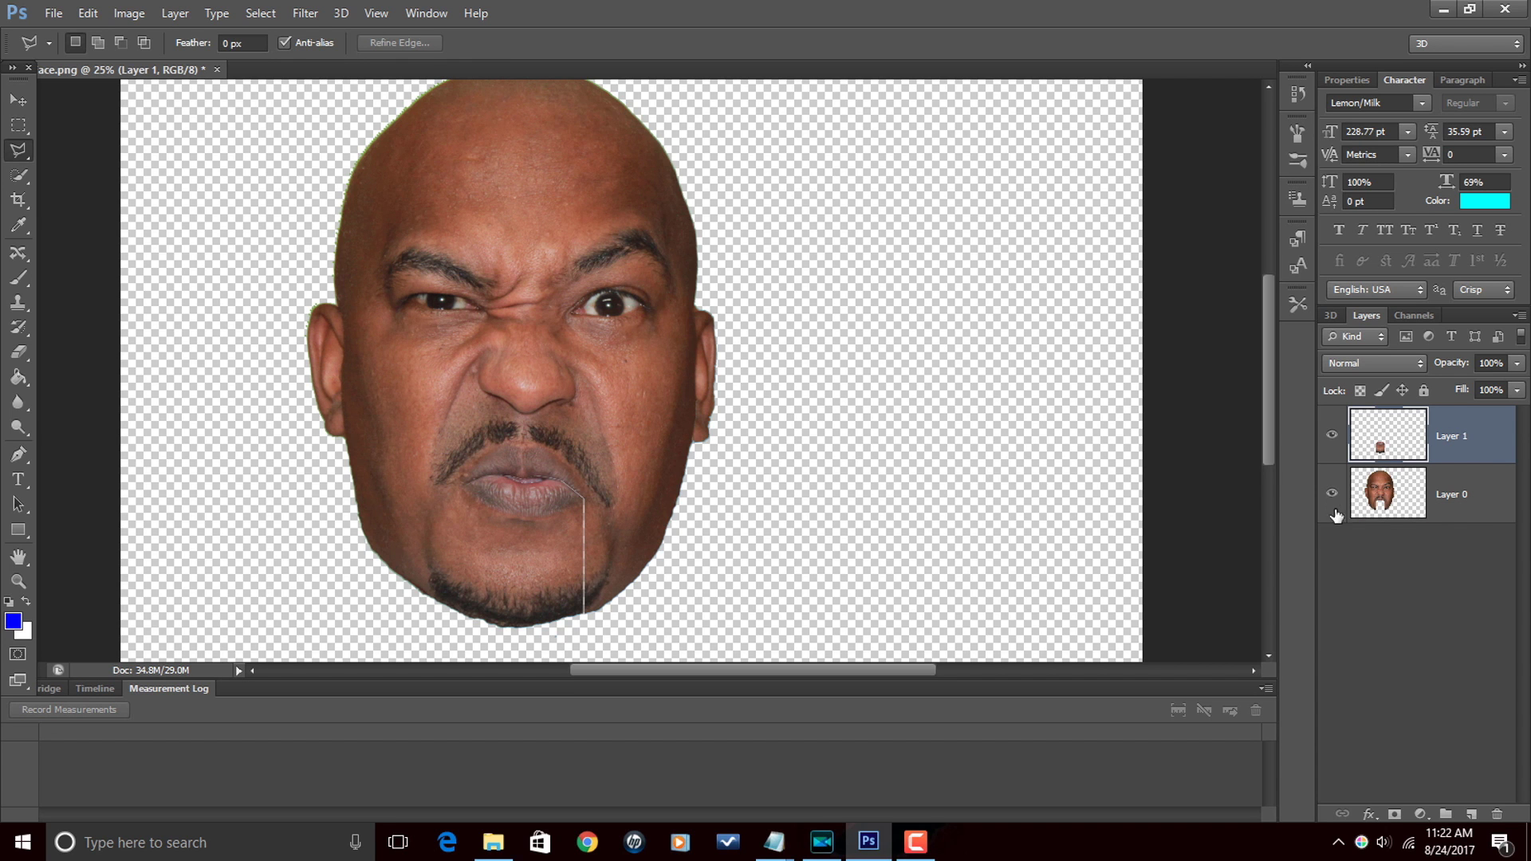
pyautogui.click(1332, 435)
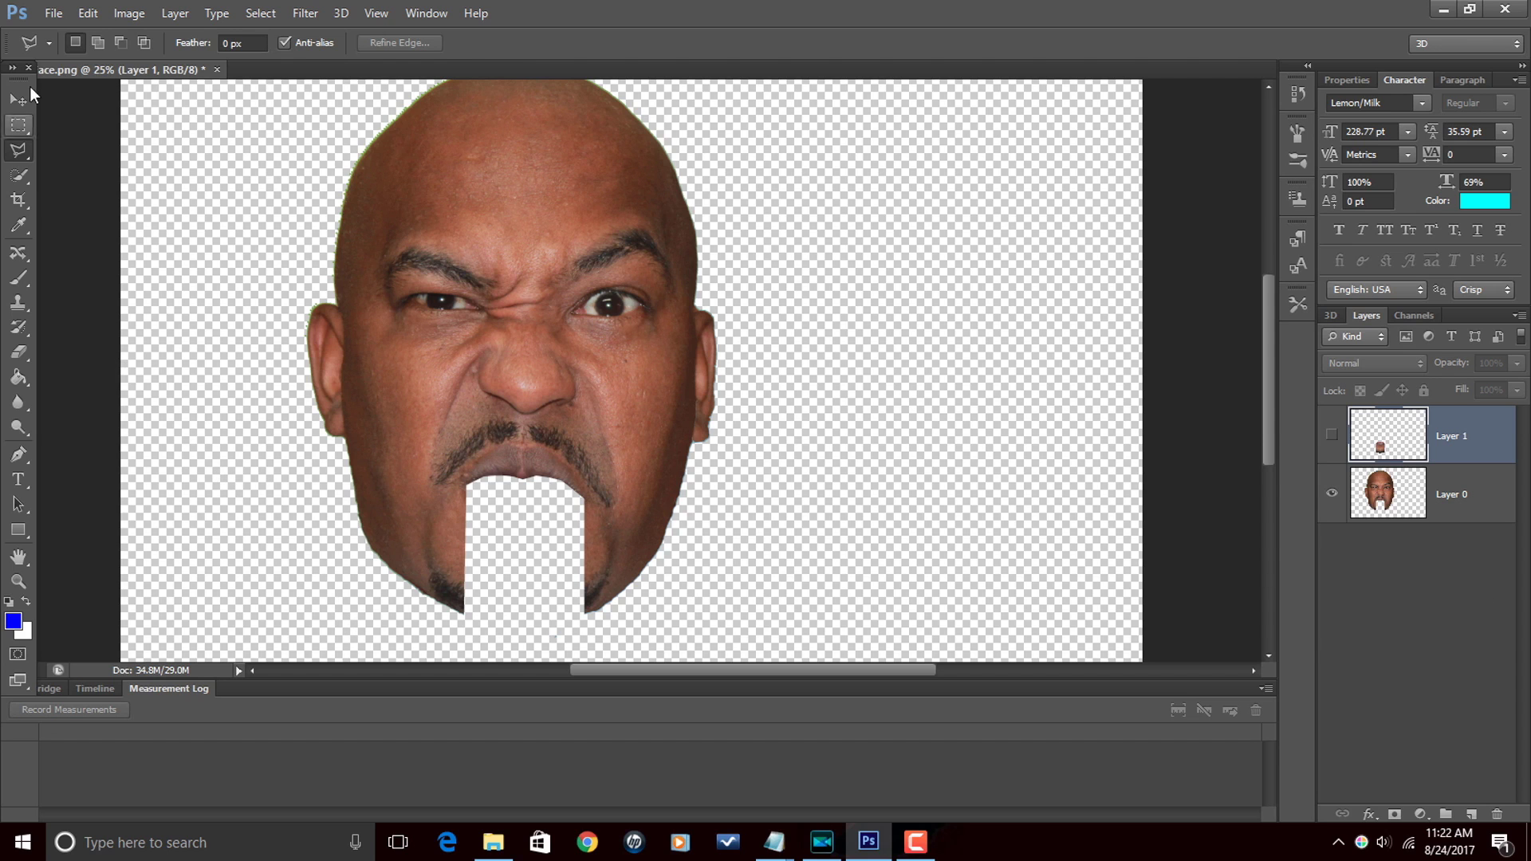
pyautogui.click(1332, 439)
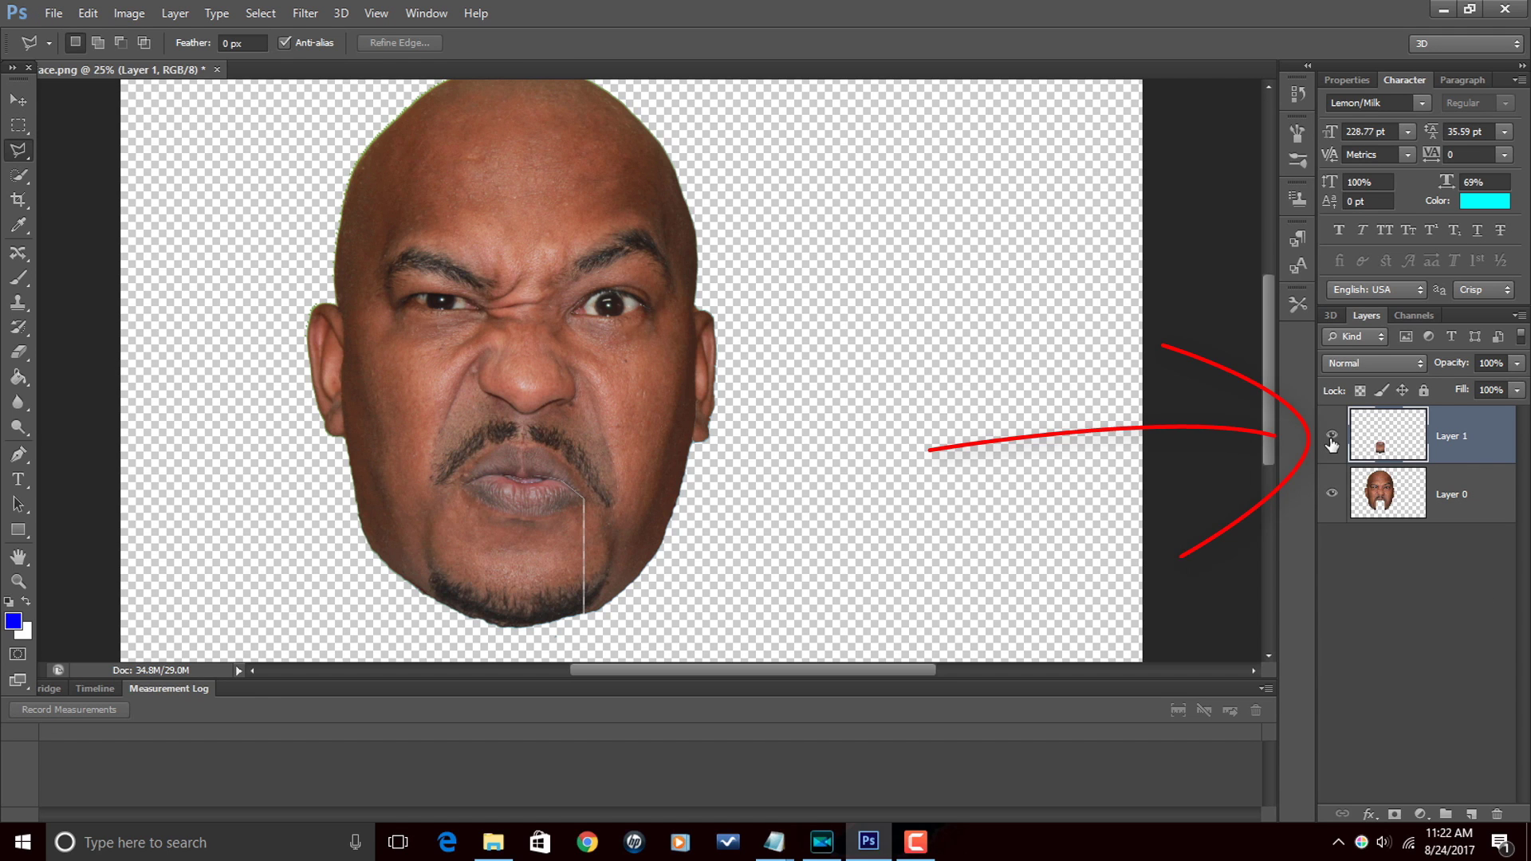
pyautogui.click(1332, 439)
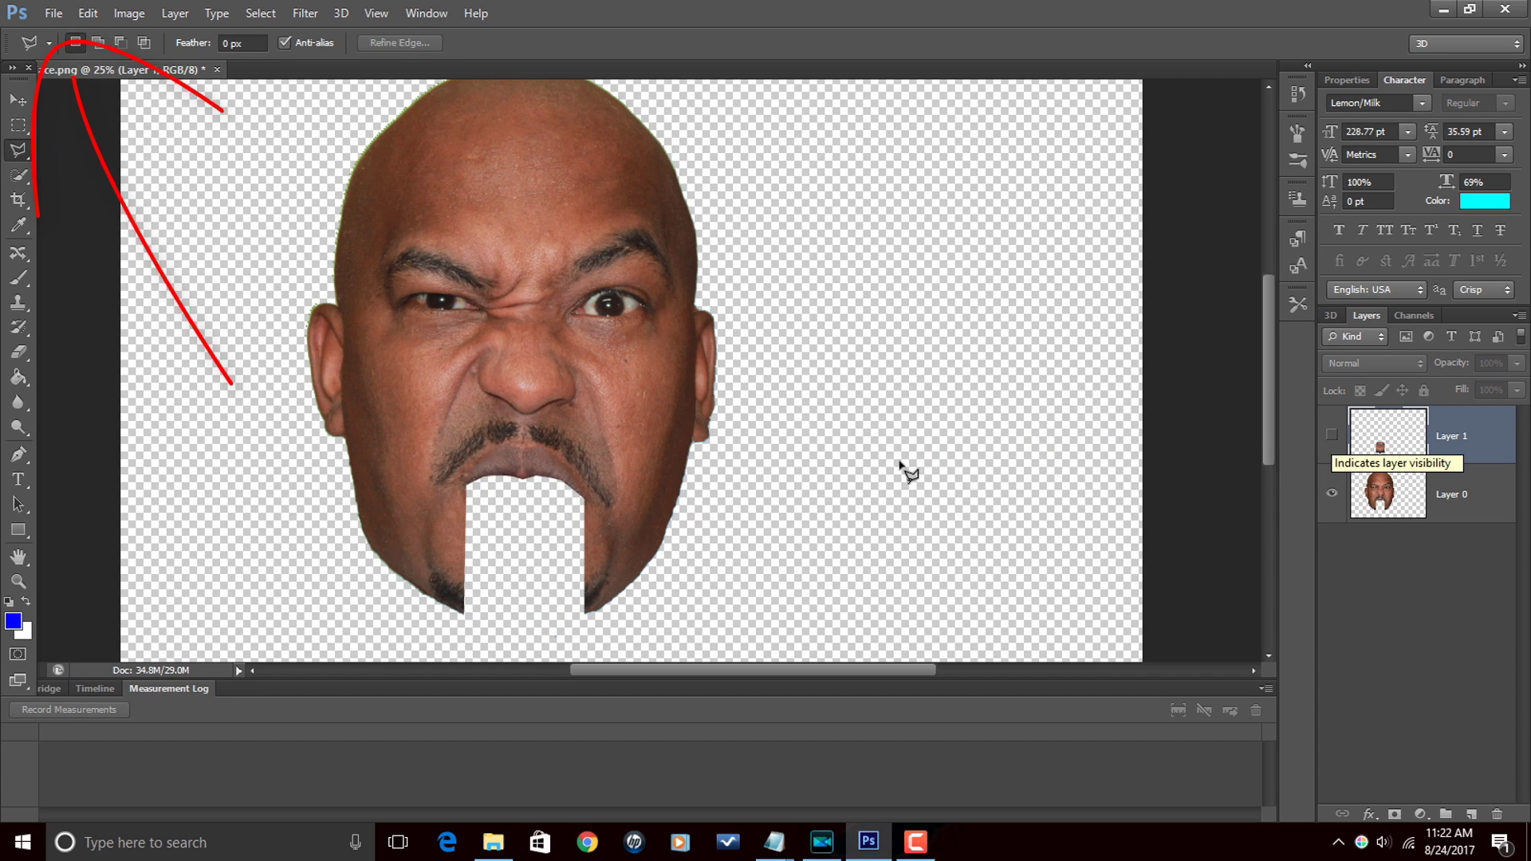
# Step: Save a PNG copy named 'Top Fac', then show only the Layer 1 jaw patch
pyautogui.click(54, 13)
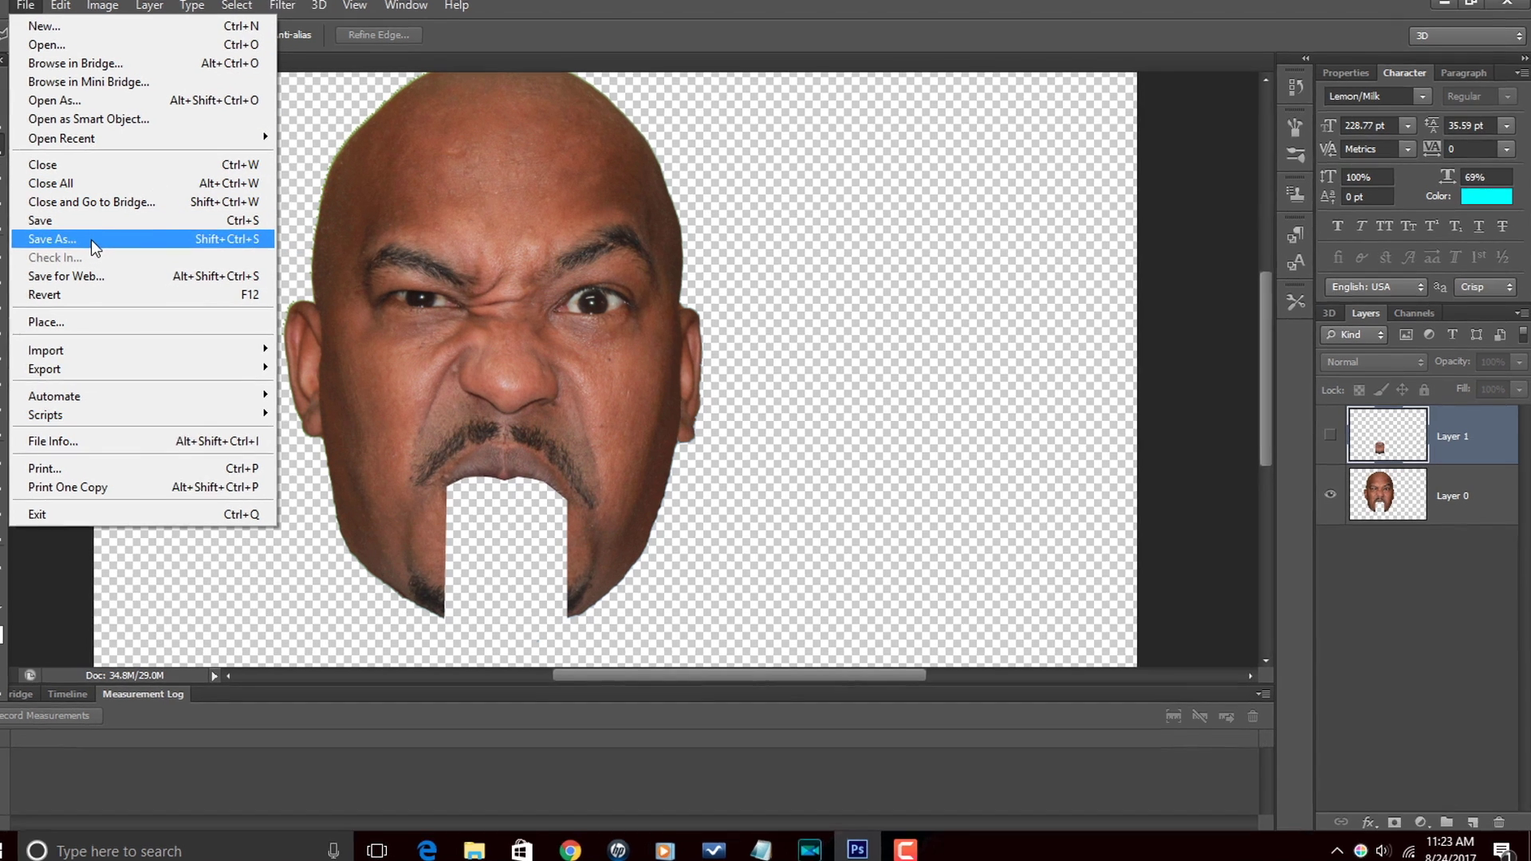
pyautogui.click(118, 243)
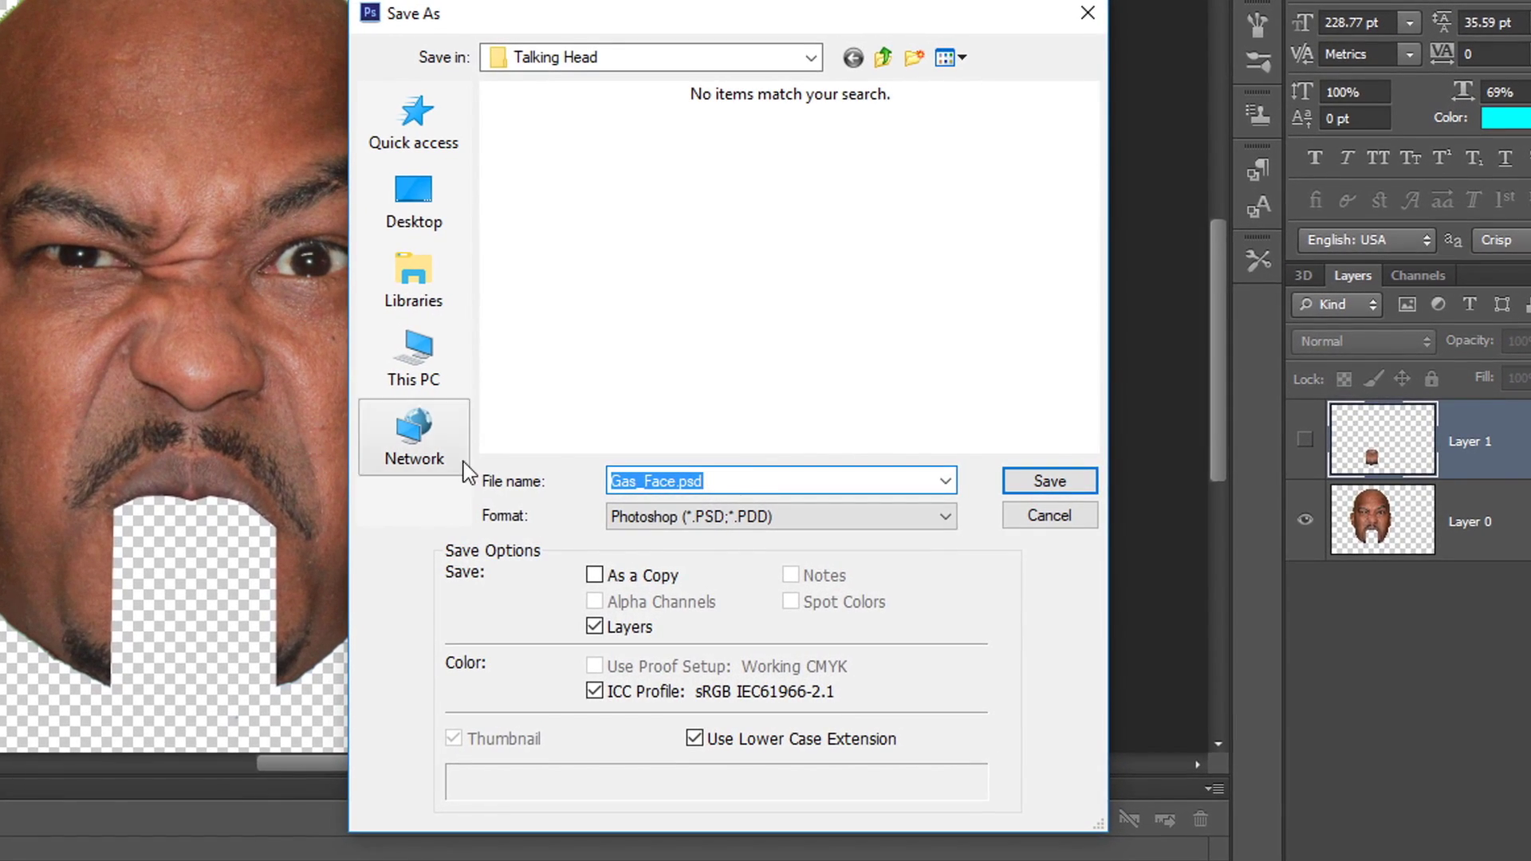
pyautogui.click(853, 518)
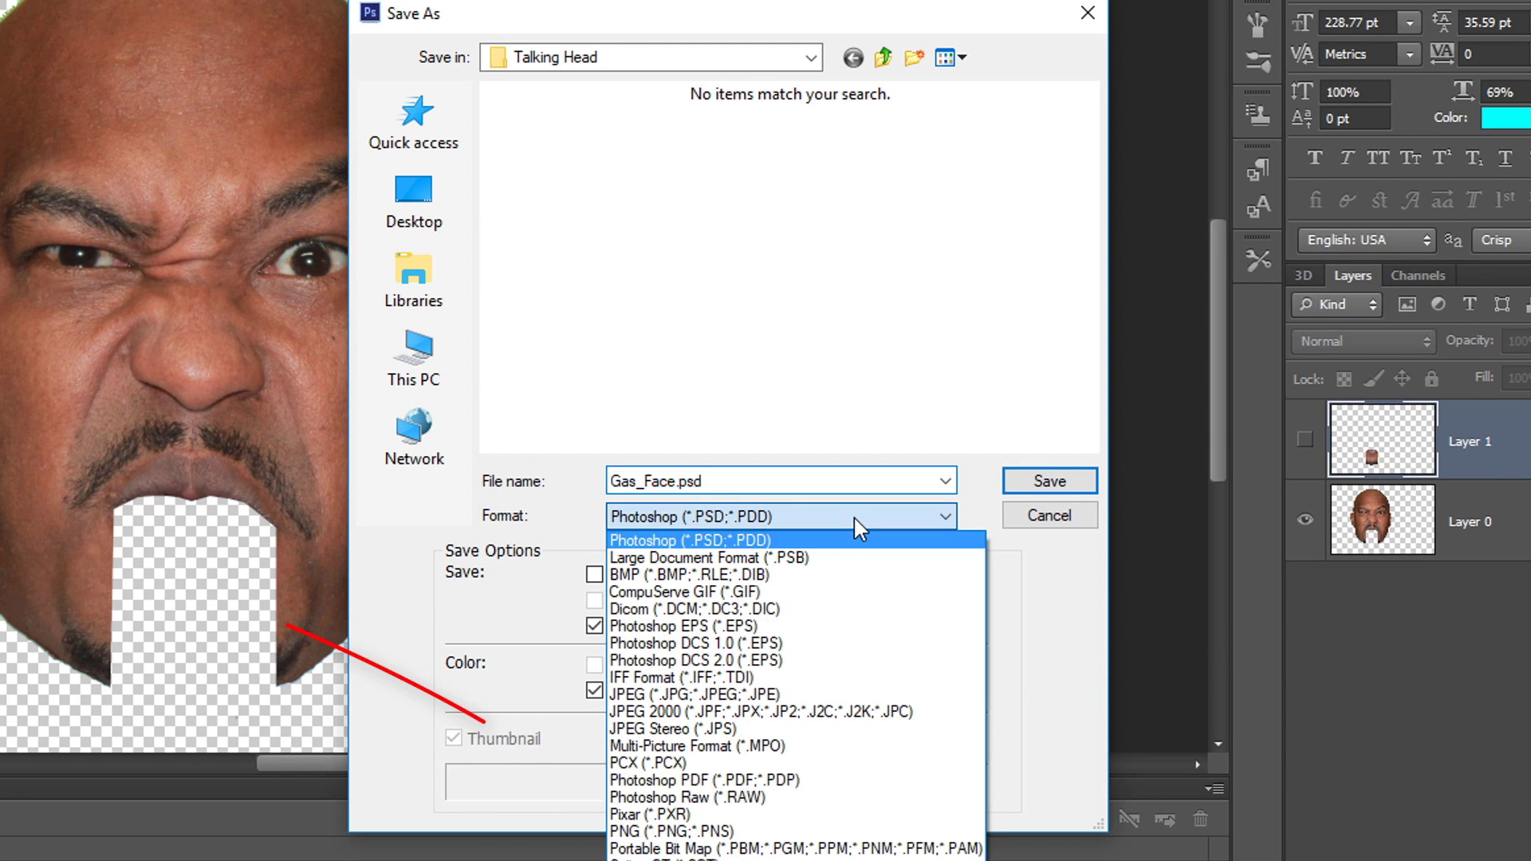
pyautogui.click(719, 832)
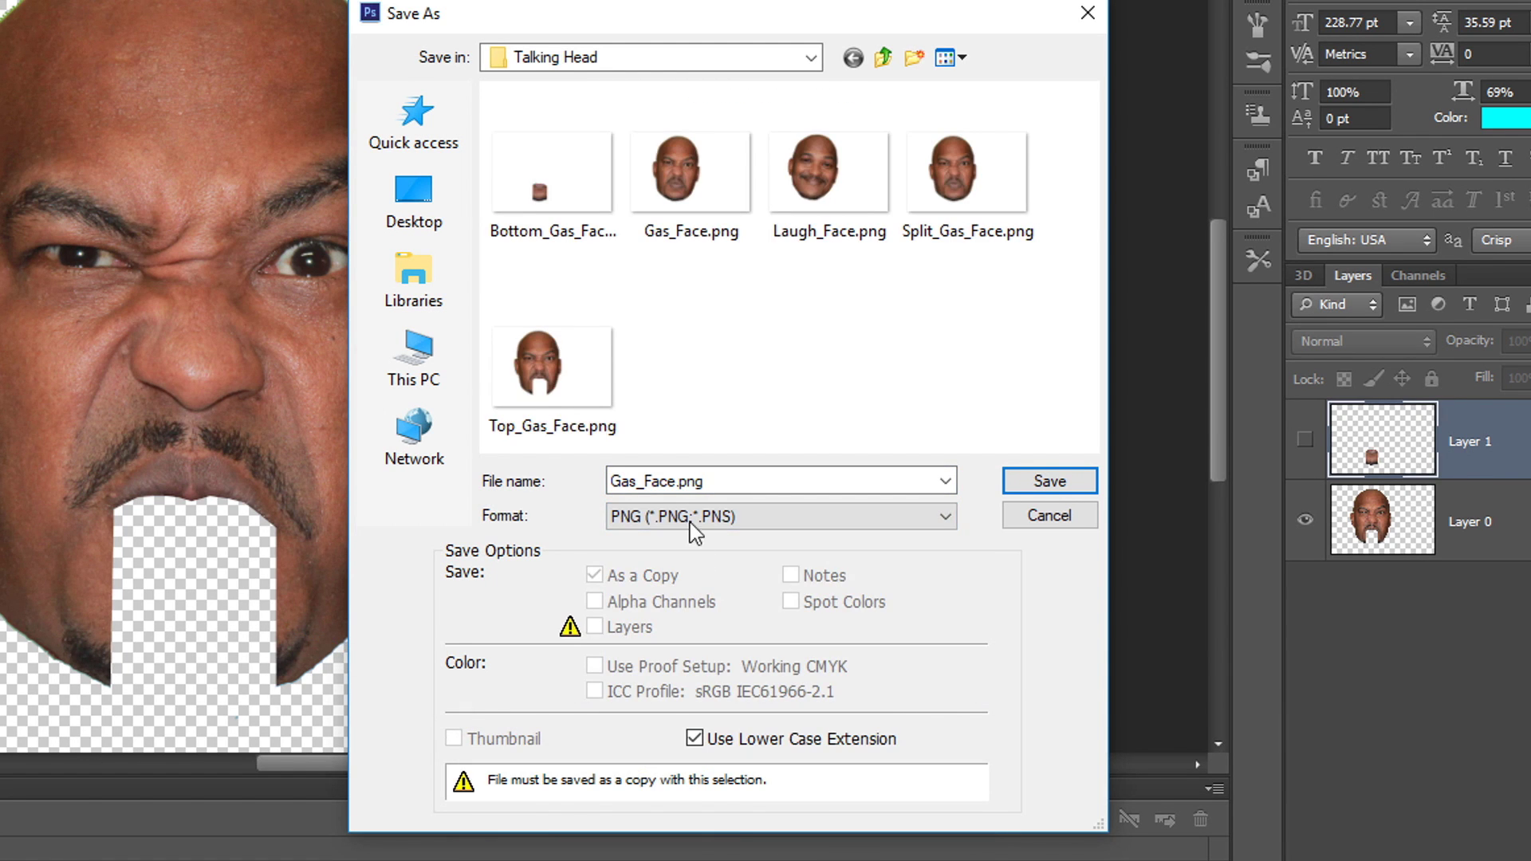
pyautogui.doubleClick(659, 480)
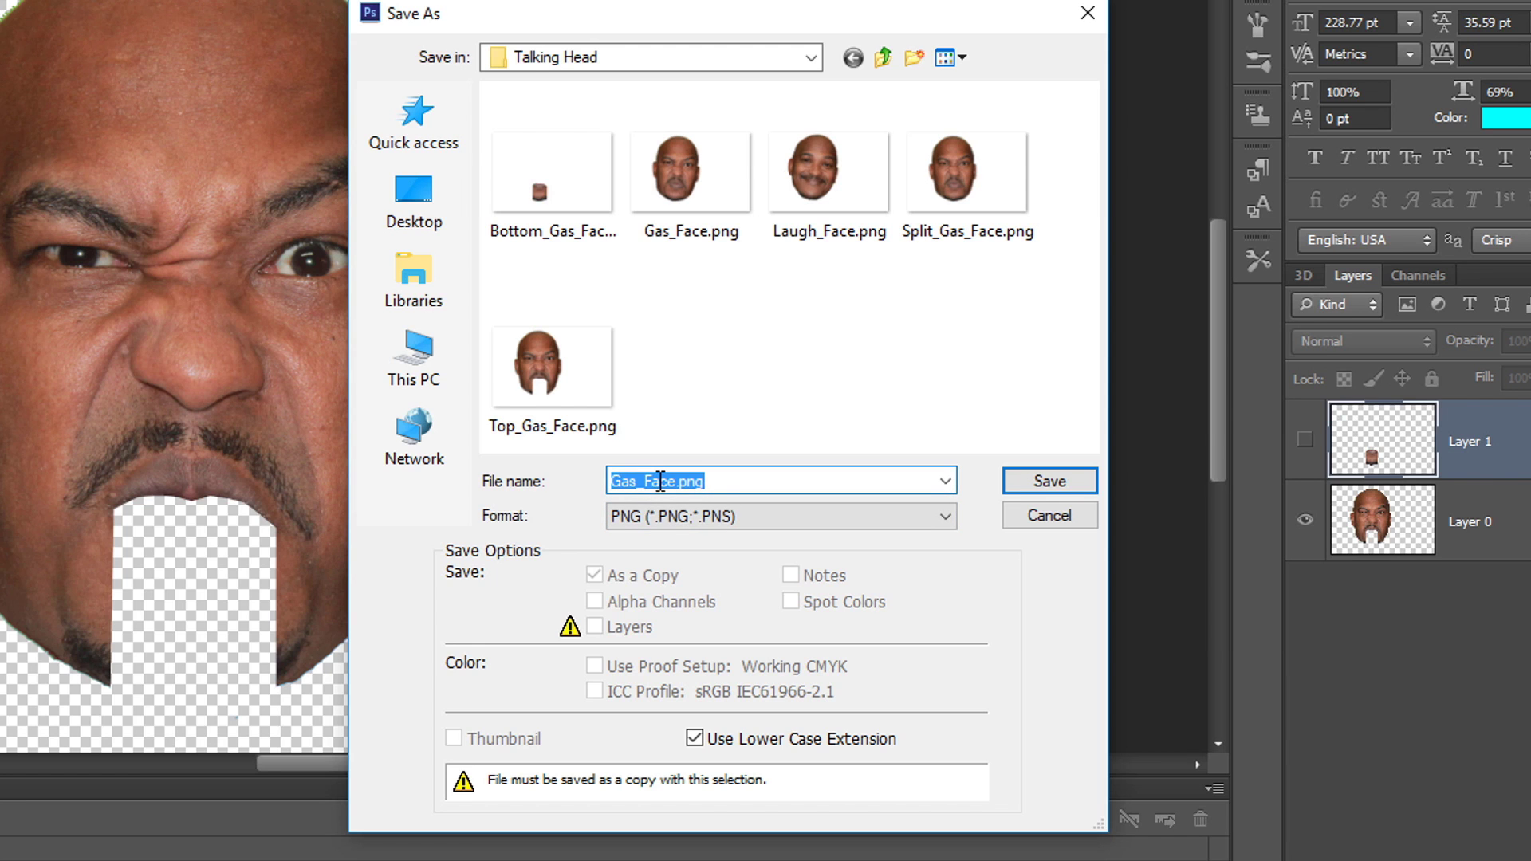
pyautogui.write('Top Face')
pyautogui.click(1050, 482)
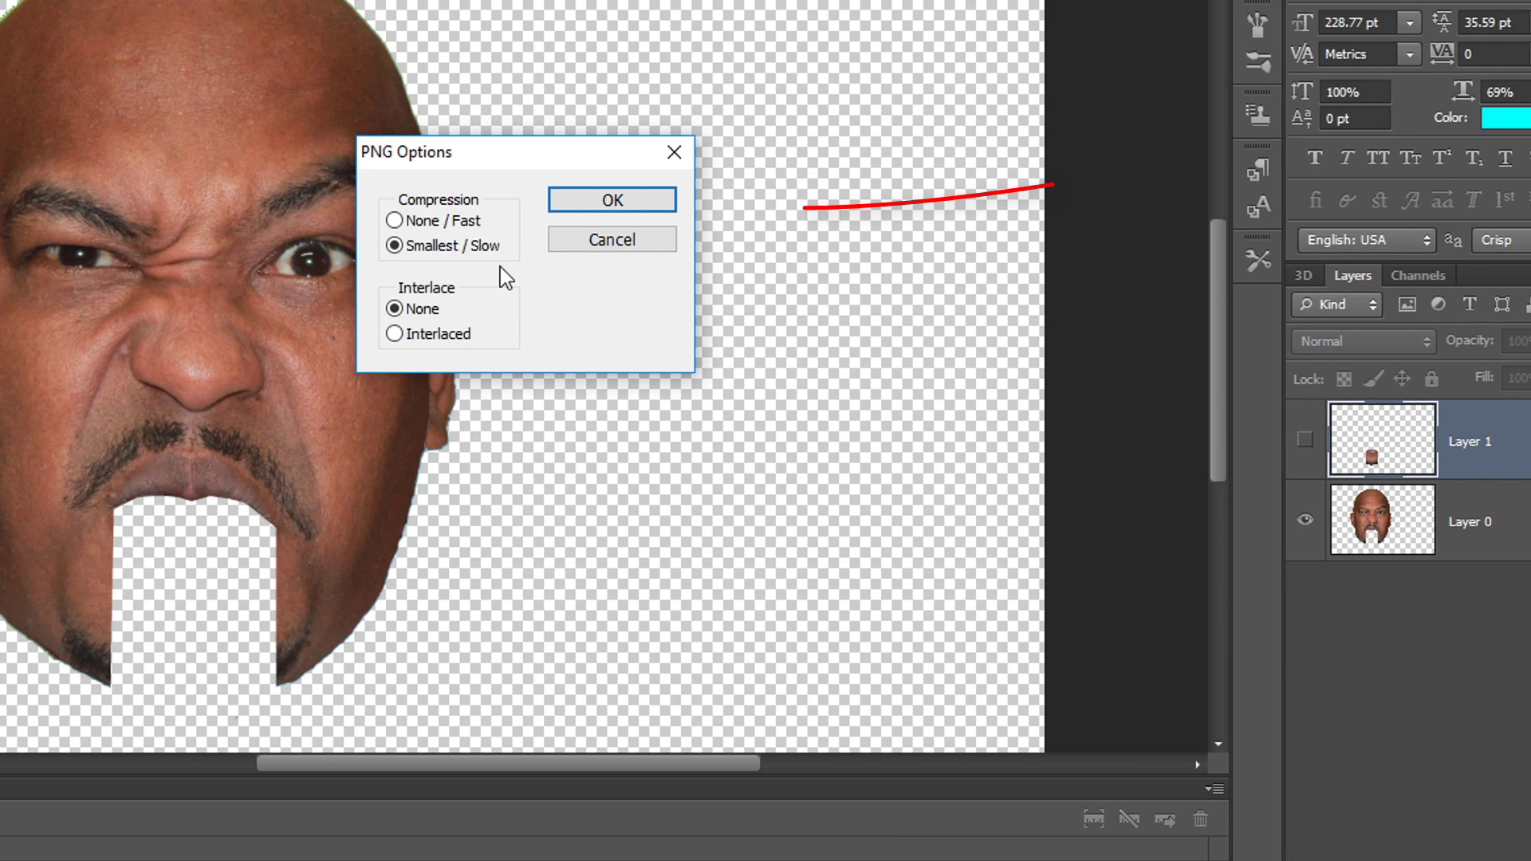
pyautogui.click(608, 201)
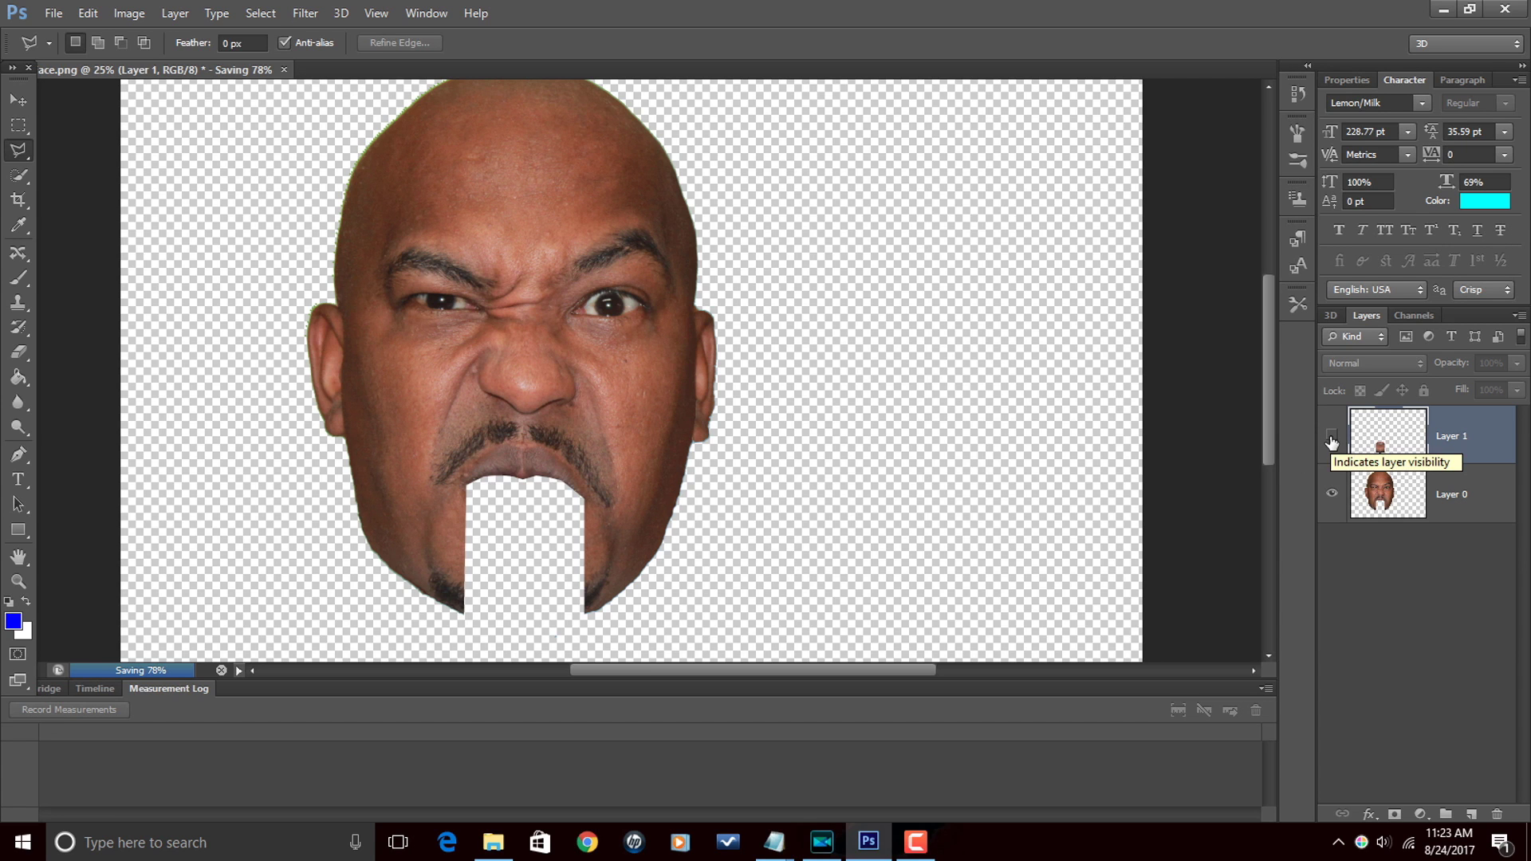
pyautogui.click(1331, 437)
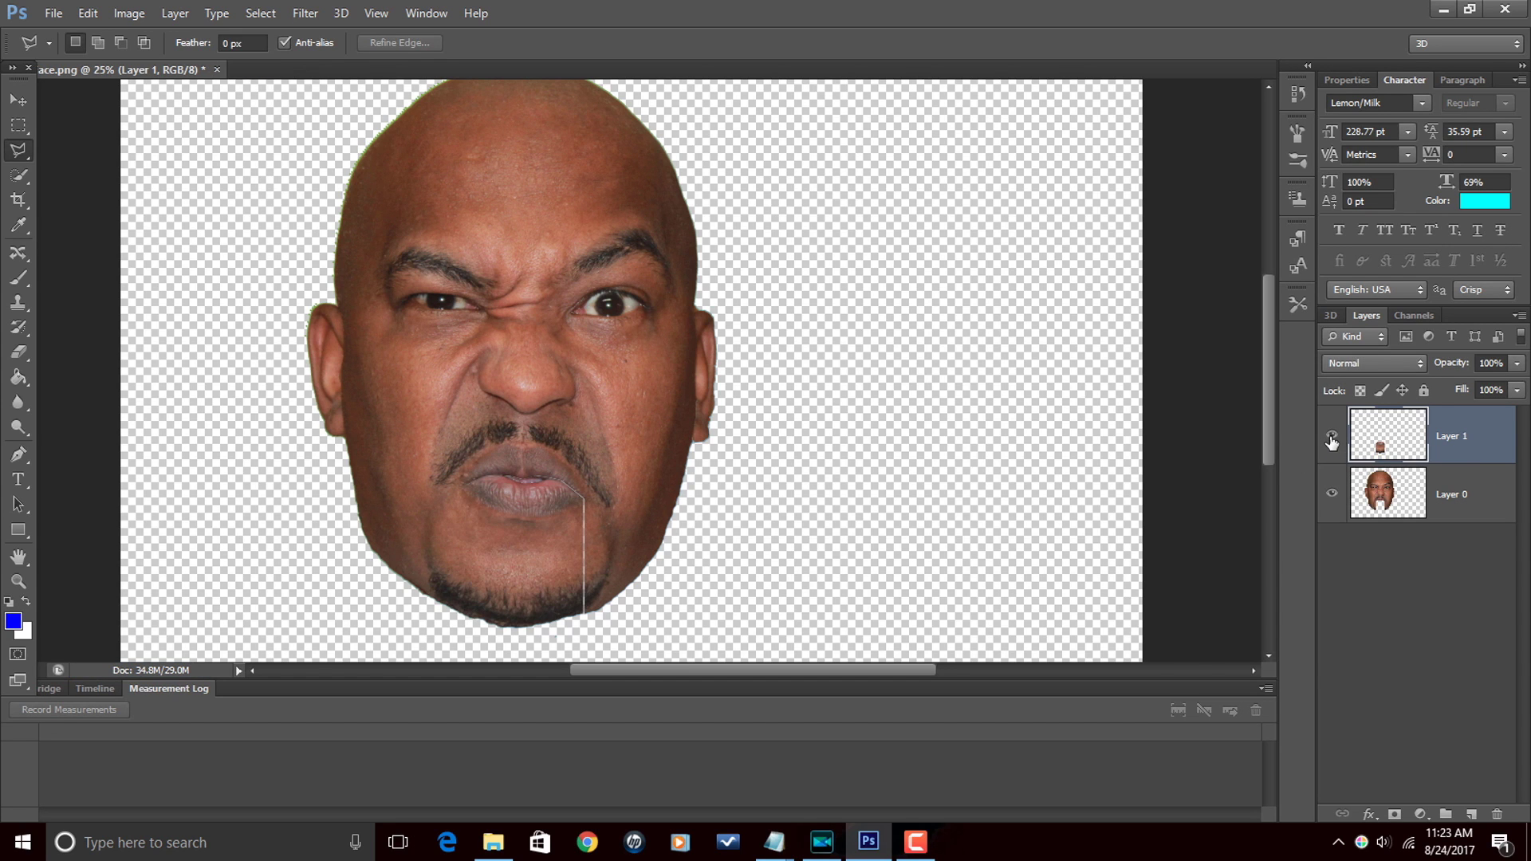
pyautogui.click(1330, 495)
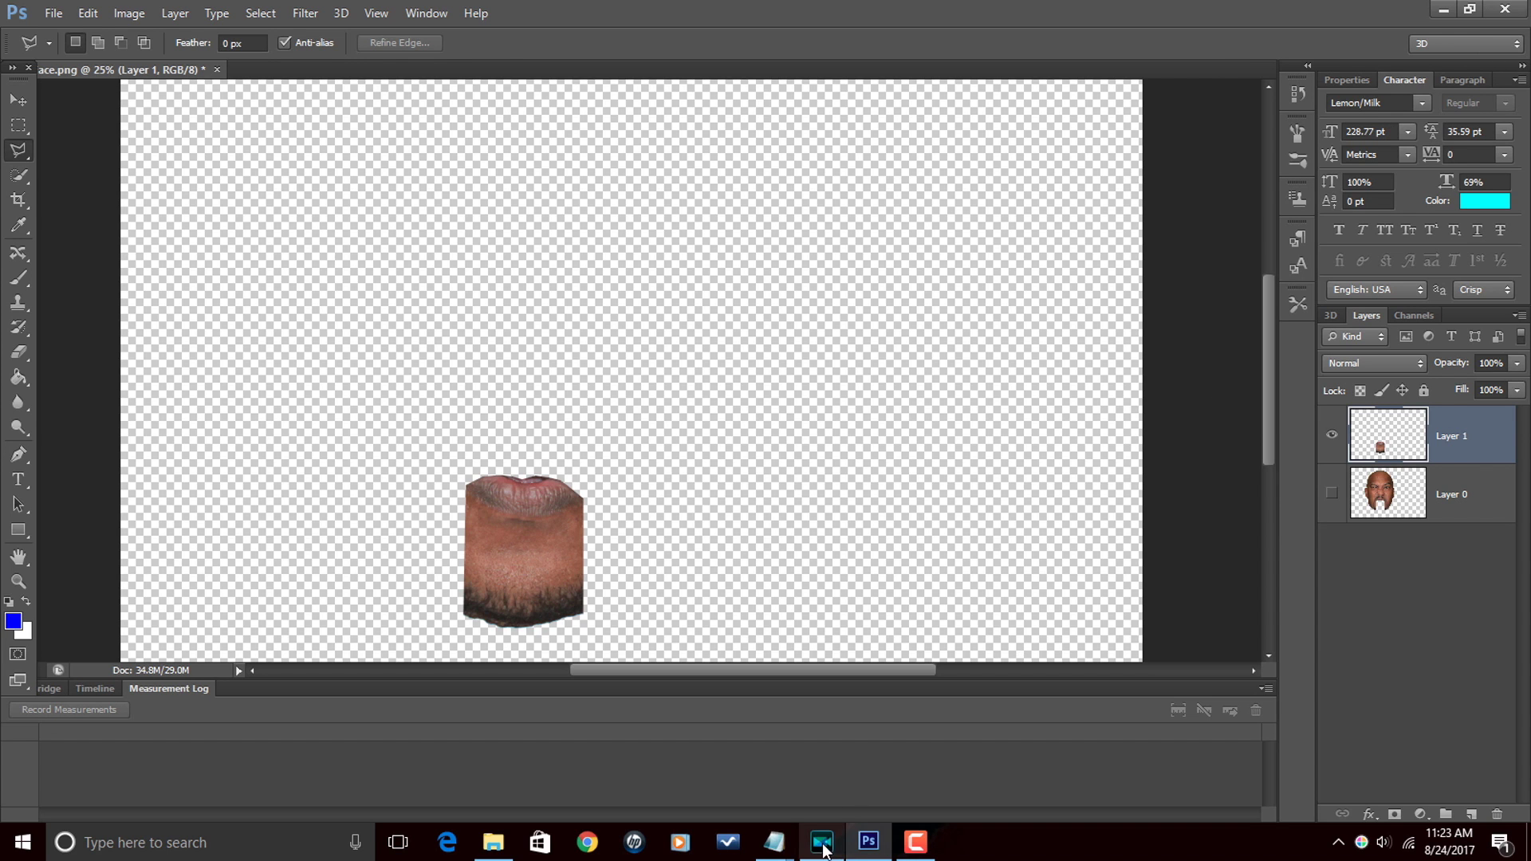
# Step: In PowerDirector, place Split_Gas_Face on track 2, extend it to 26:12, and set the playhead to 3:09
pyautogui.moveTo(823, 853)
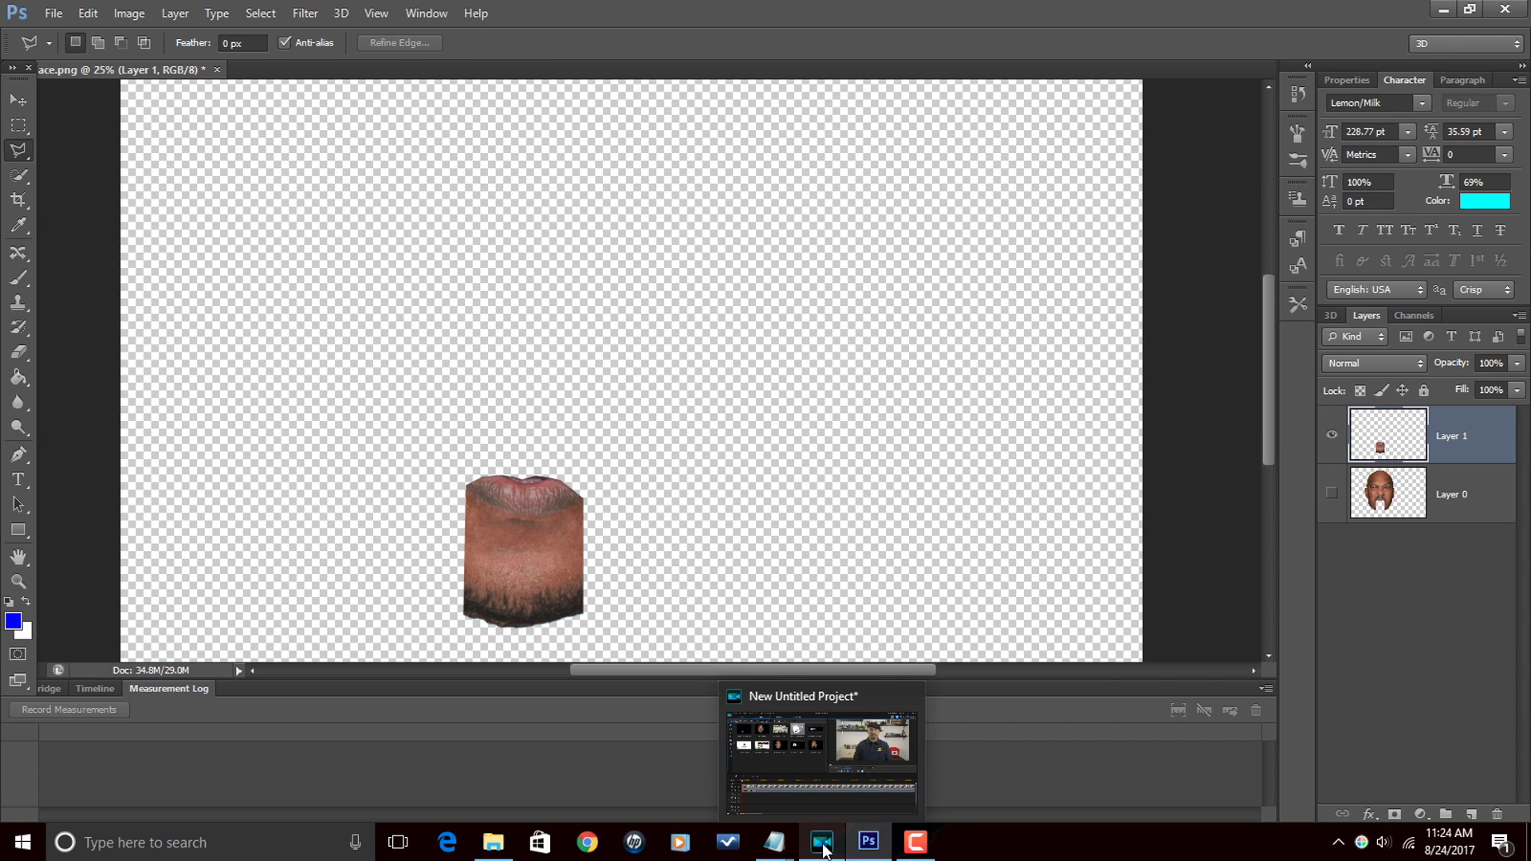
pyautogui.click(824, 852)
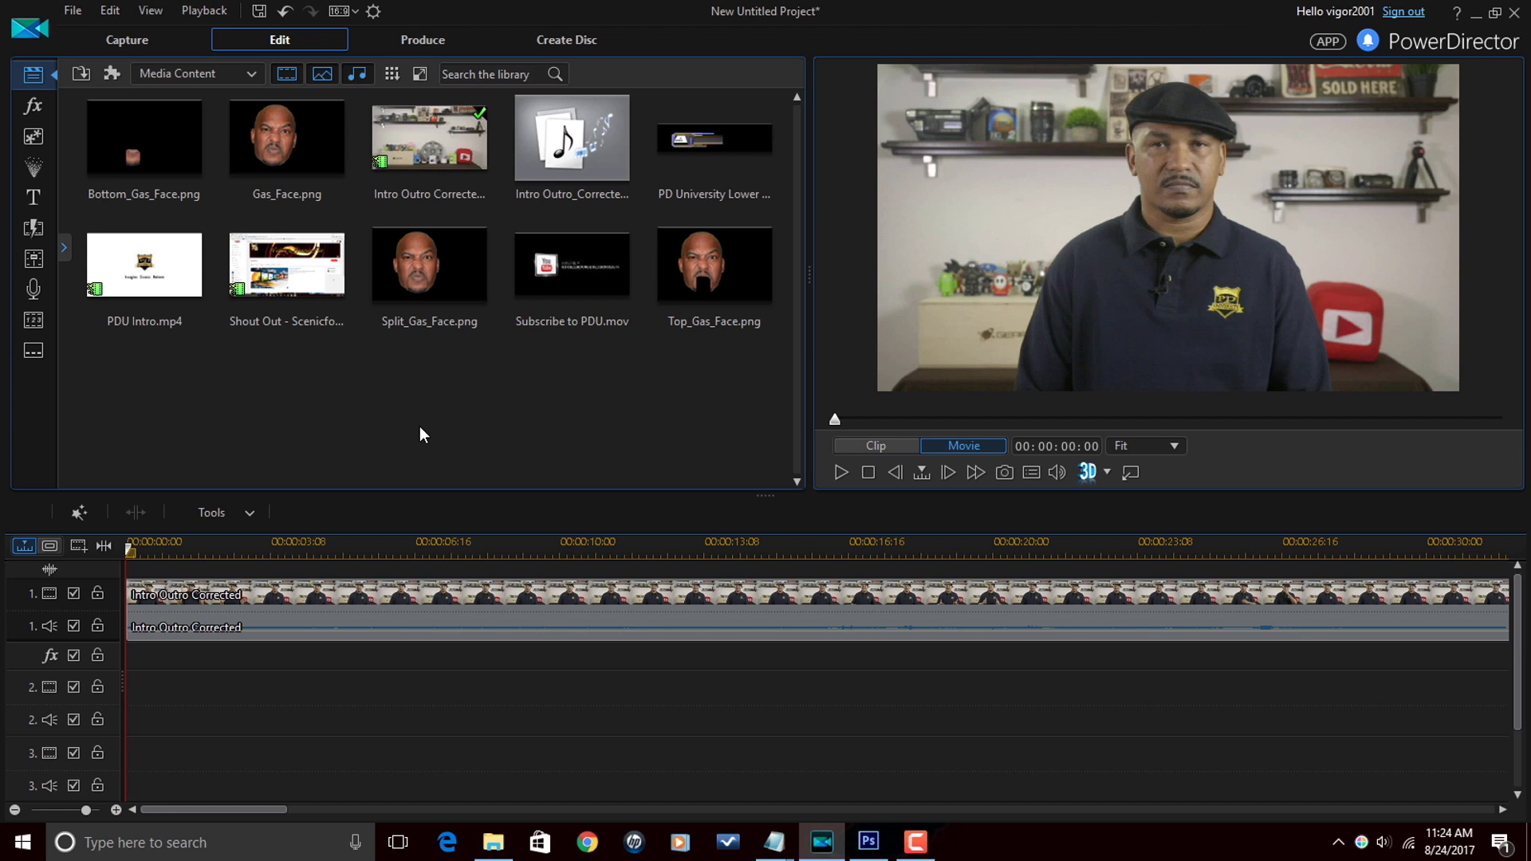
pyautogui.click(445, 169)
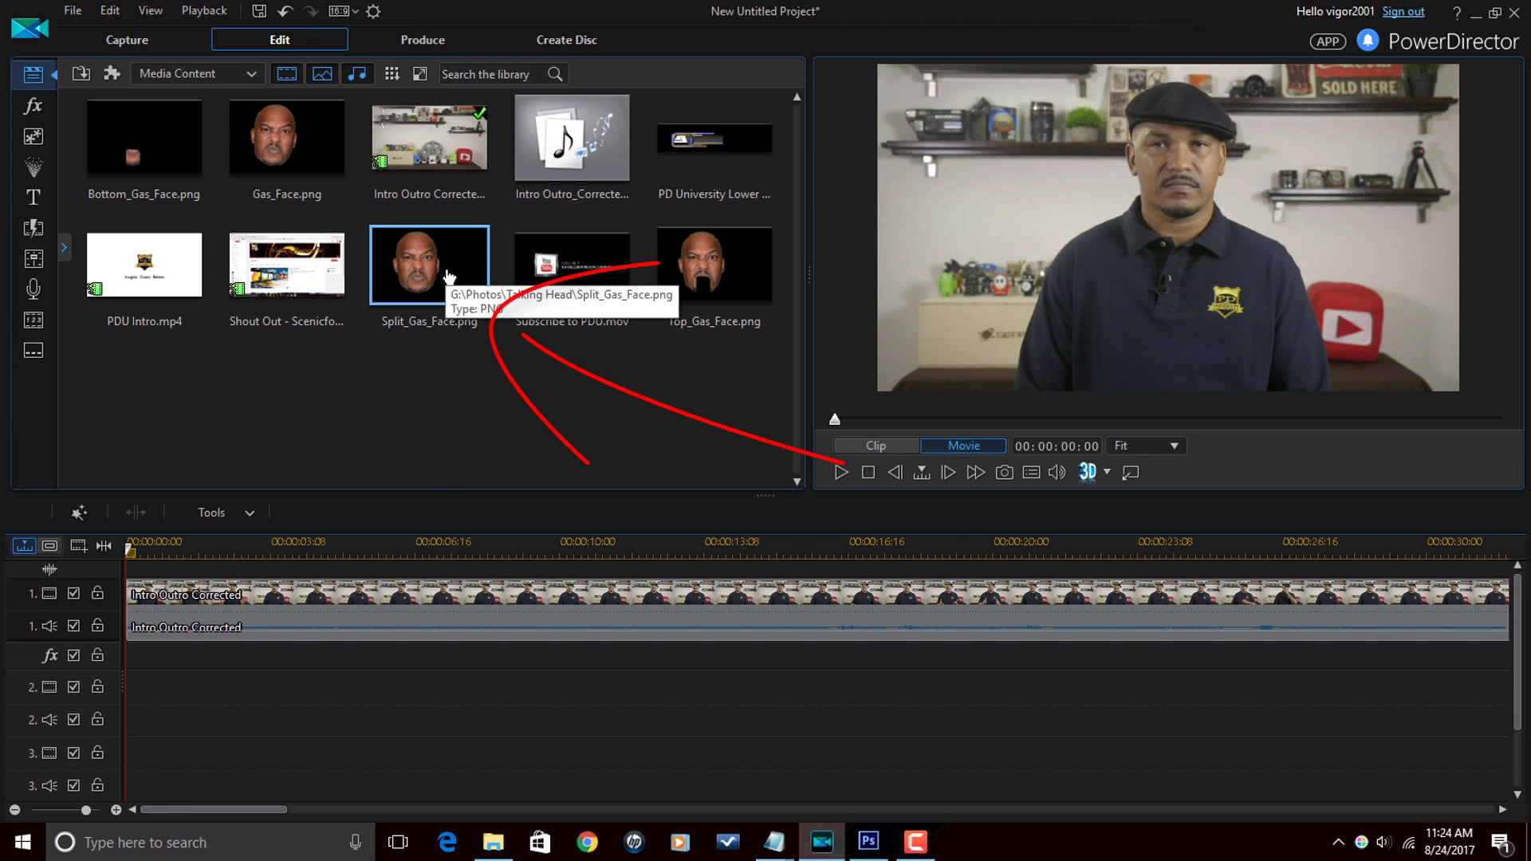
pyautogui.moveTo(445, 276); pyautogui.dragTo(139, 691)
pyautogui.moveTo(971, 712); pyautogui.dragTo(1273, 702)
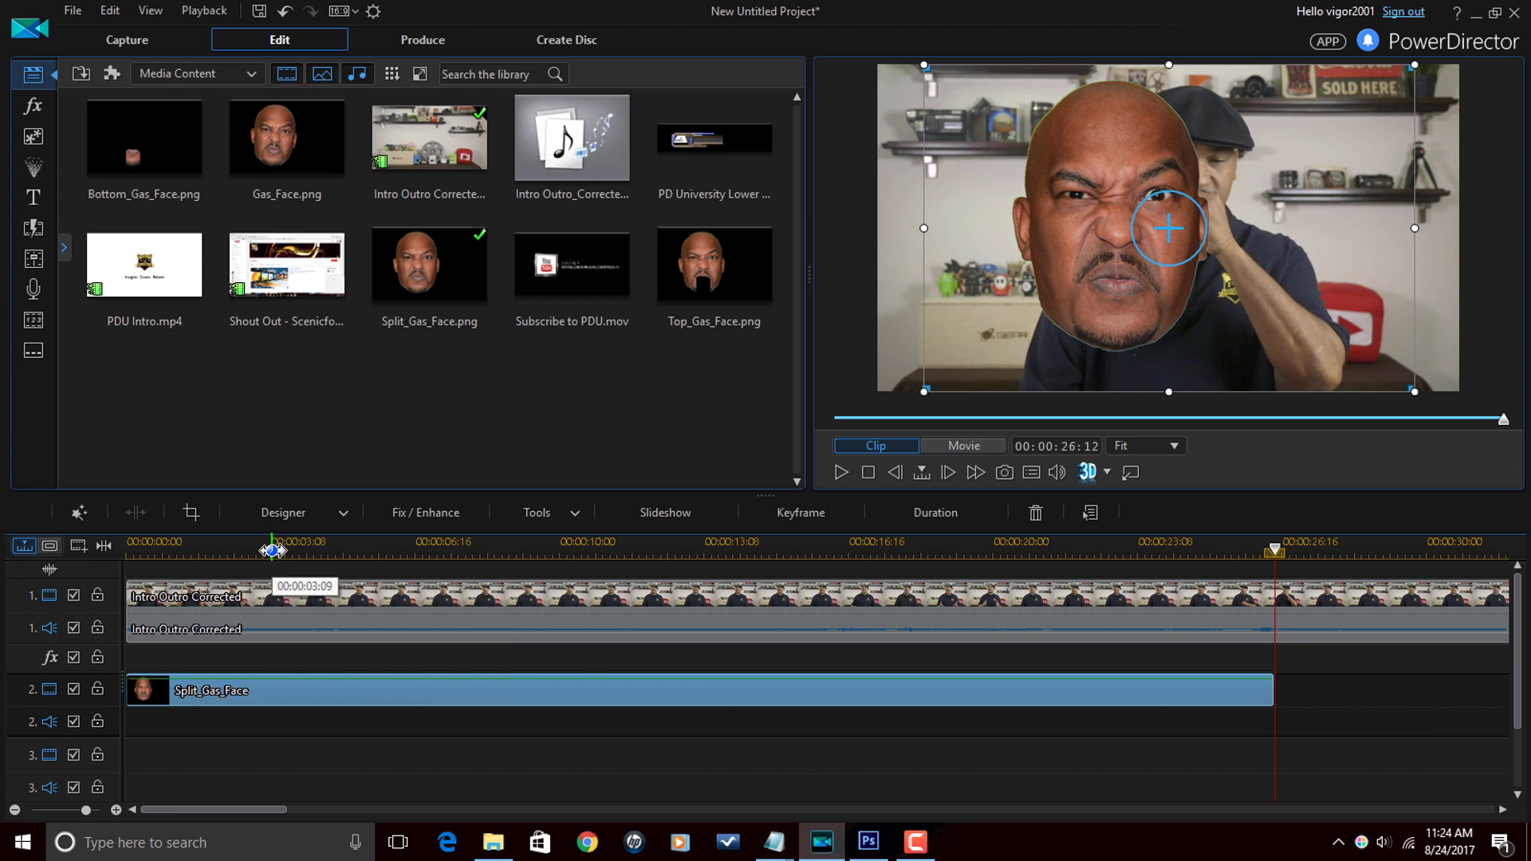
pyautogui.click(272, 550)
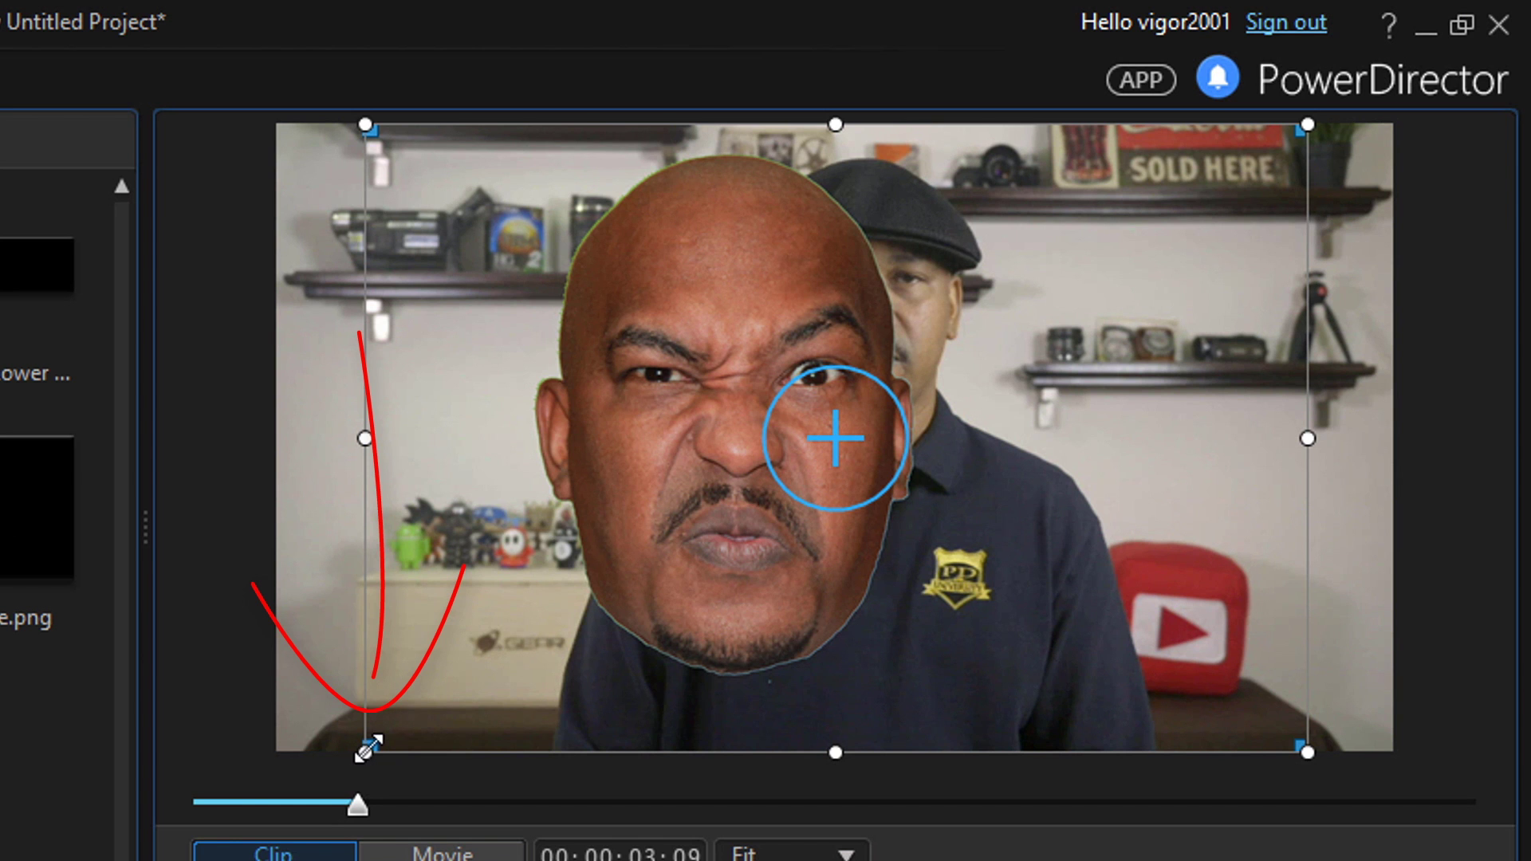
# Step: Resize and reposition the Split_Gas_Face overlay in the preview to cover the presenter's head
pyautogui.moveTo(367, 749)
pyautogui.mouseDown()
pyautogui.moveTo(578, 606)
pyautogui.moveTo(619, 660)
pyautogui.mouseUp()
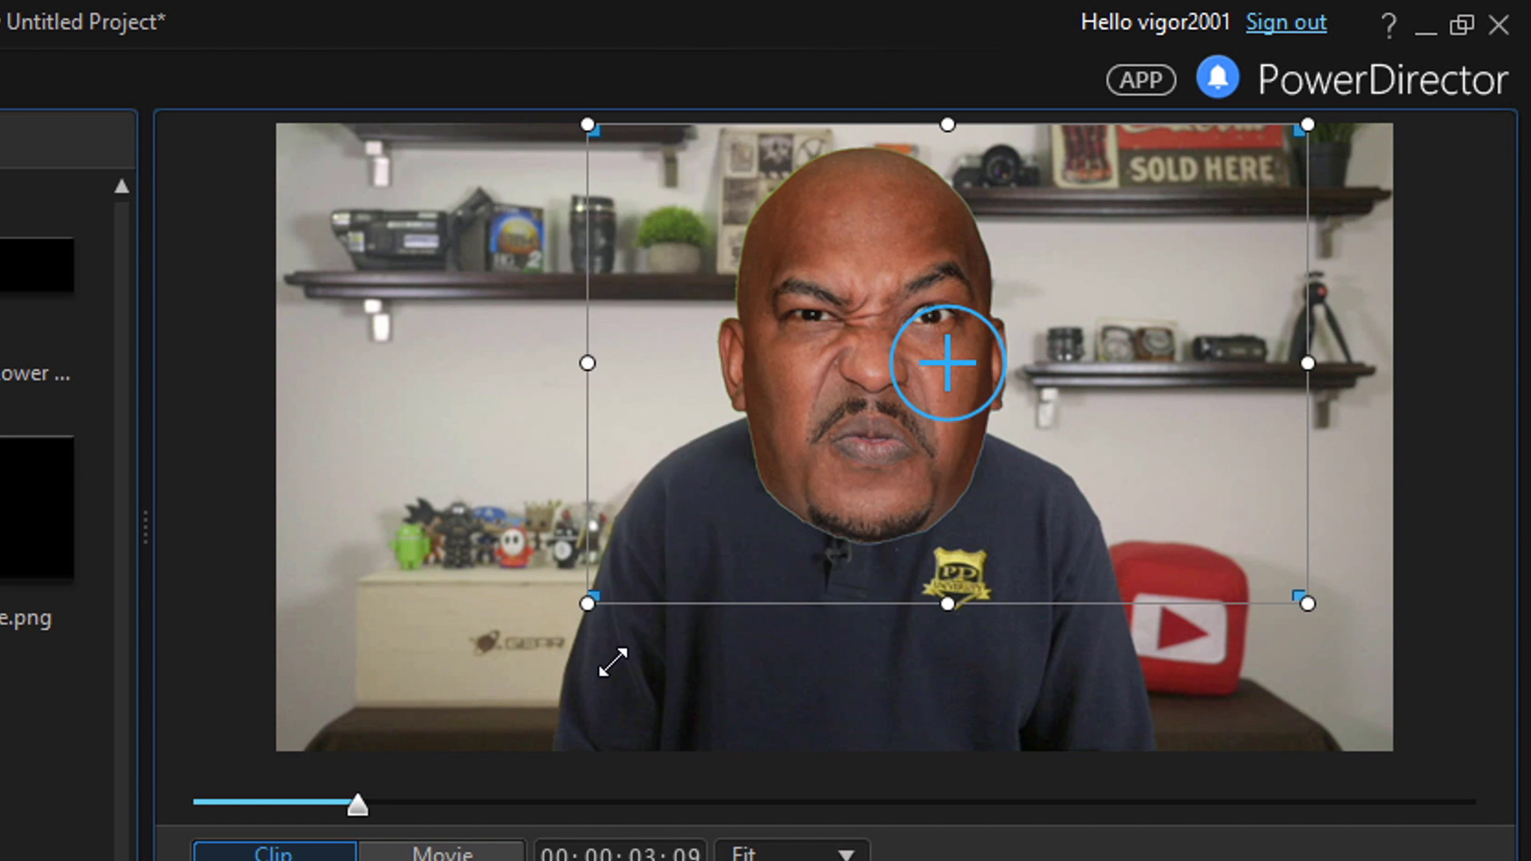
pyautogui.moveTo(1308, 604)
pyautogui.mouseDown()
pyautogui.moveTo(1223, 545)
pyautogui.moveTo(1305, 605)
pyautogui.mouseUp()
pyautogui.moveTo(895, 242)
pyautogui.mouseDown()
pyautogui.moveTo(885, 205)
pyautogui.moveTo(892, 236)
pyautogui.moveTo(874, 247)
pyautogui.moveTo(874, 229)
pyautogui.mouseUp()
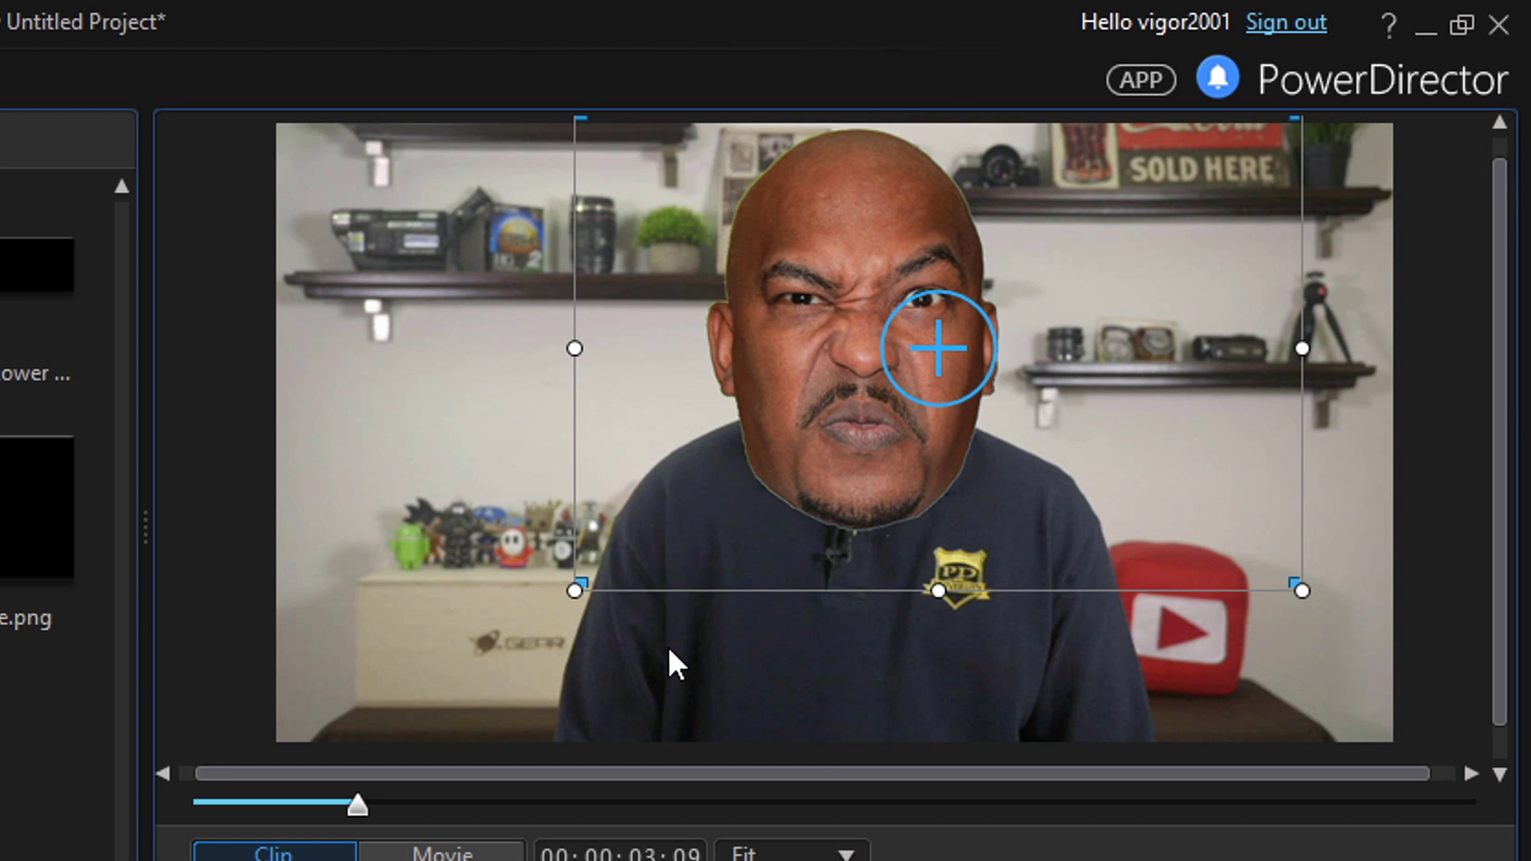
pyautogui.moveTo(922, 456); pyautogui.dragTo(878, 444)
pyautogui.moveTo(1214, 501); pyautogui.dragTo(1247, 523)
pyautogui.moveTo(877, 431); pyautogui.dragTo(871, 423)
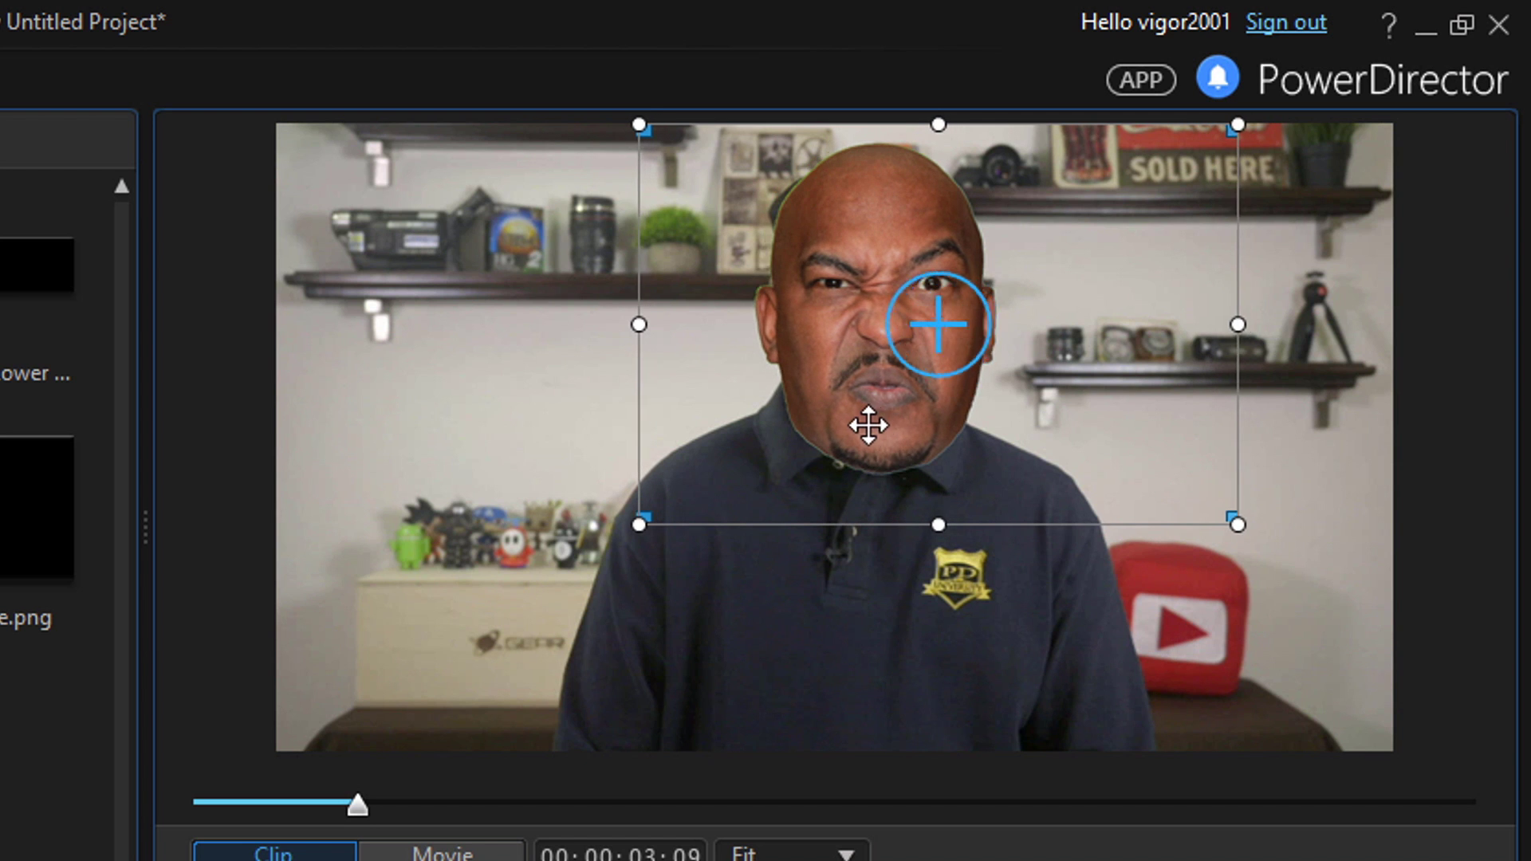
pyautogui.moveTo(1228, 508); pyautogui.dragTo(1253, 529)
pyautogui.moveTo(877, 400); pyautogui.dragTo(877, 403)
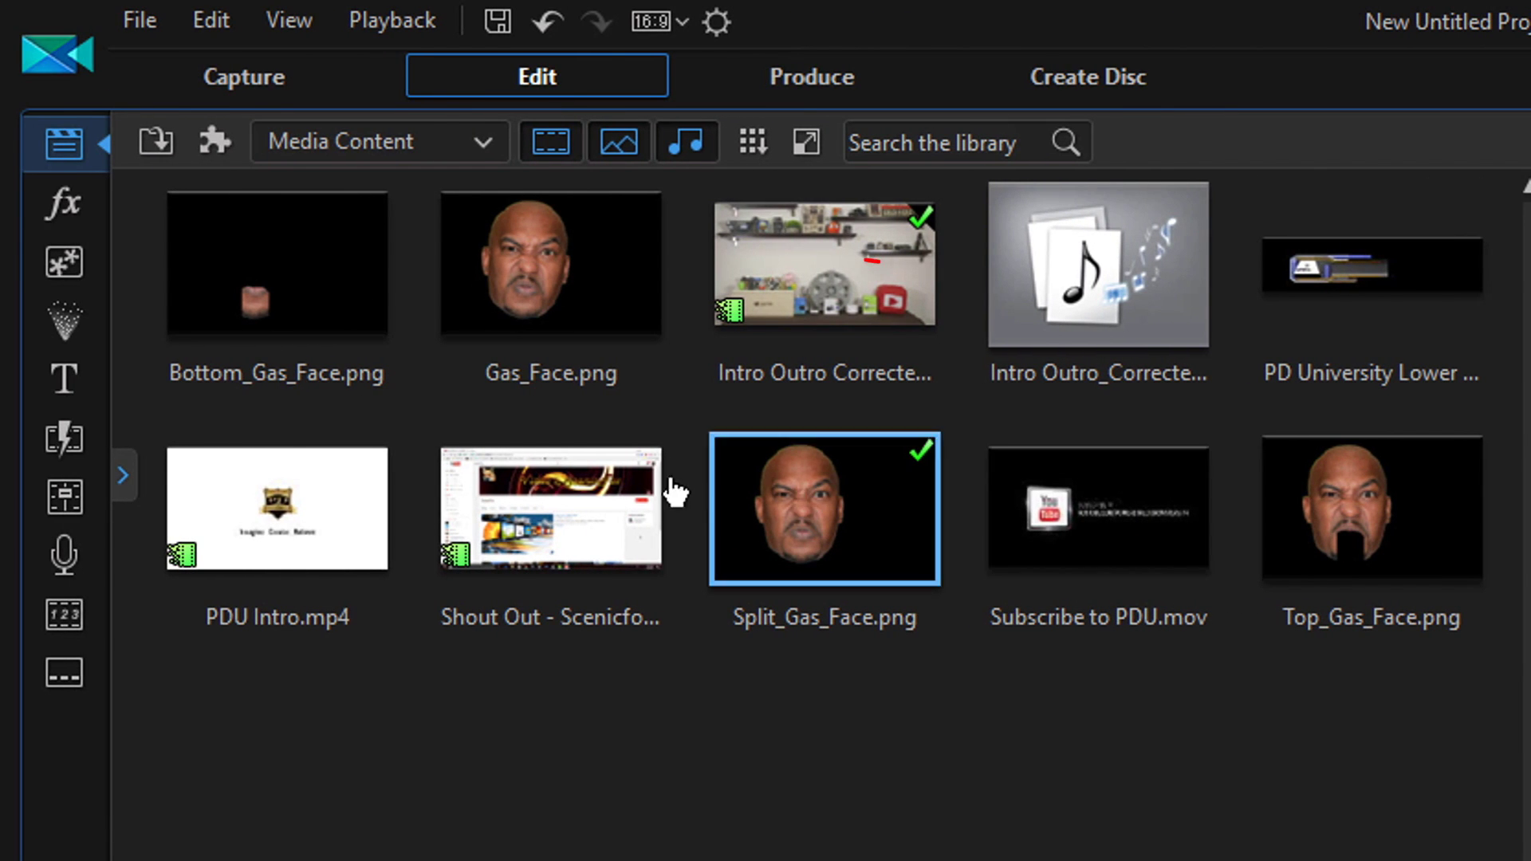
# Step: Switch the library's content type from media clips to Color Boards
pyautogui.click(483, 148)
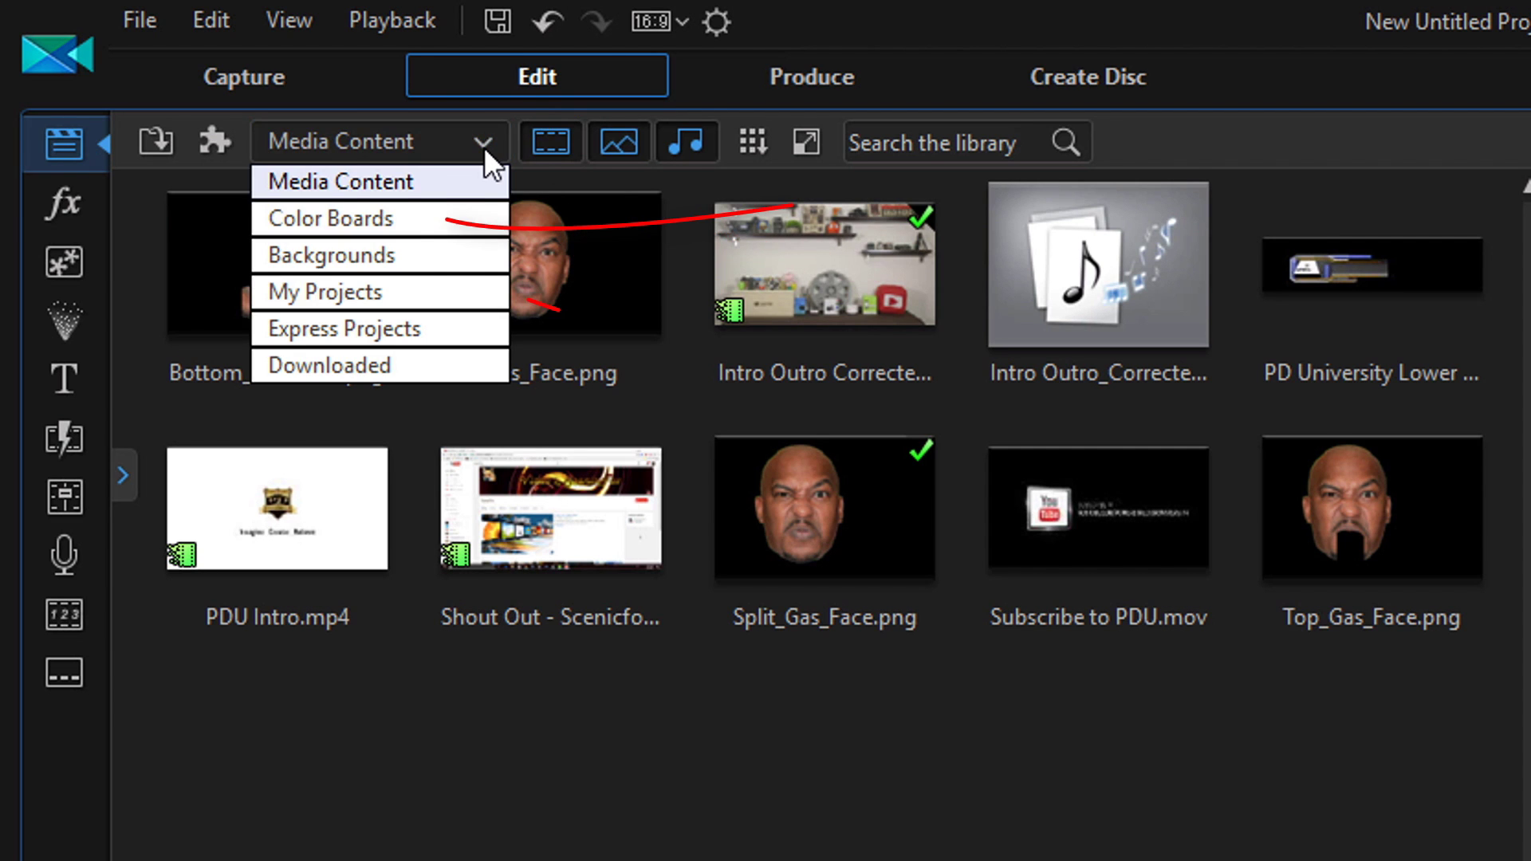
pyautogui.click(405, 231)
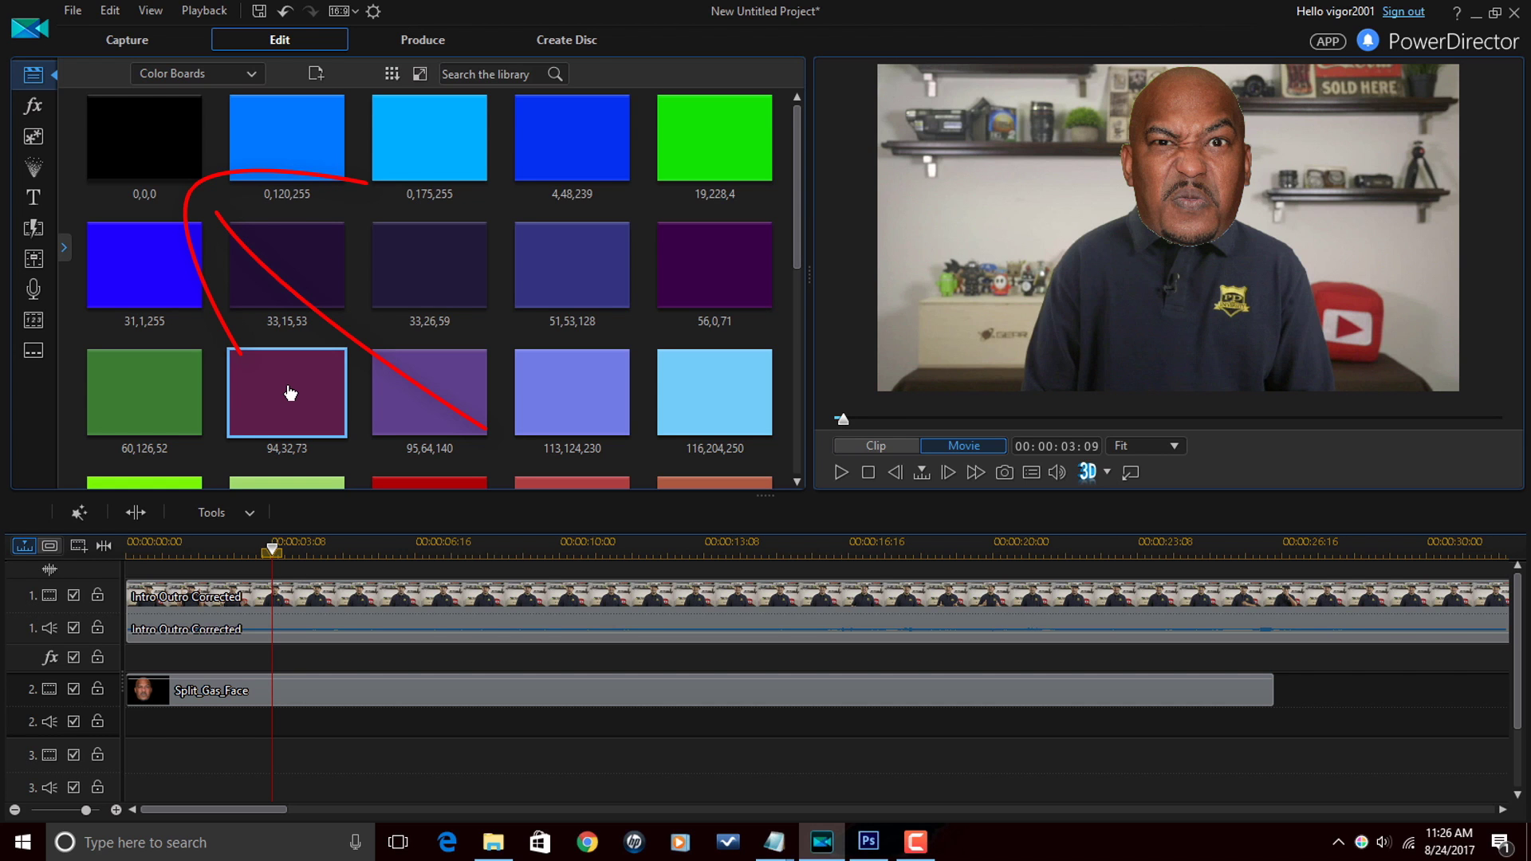
# Step: Put the 0,0,0 board on track 3, lengthen it, and shrink it into a box over the mouth
pyautogui.moveTo(137, 144); pyautogui.dragTo(122, 756)
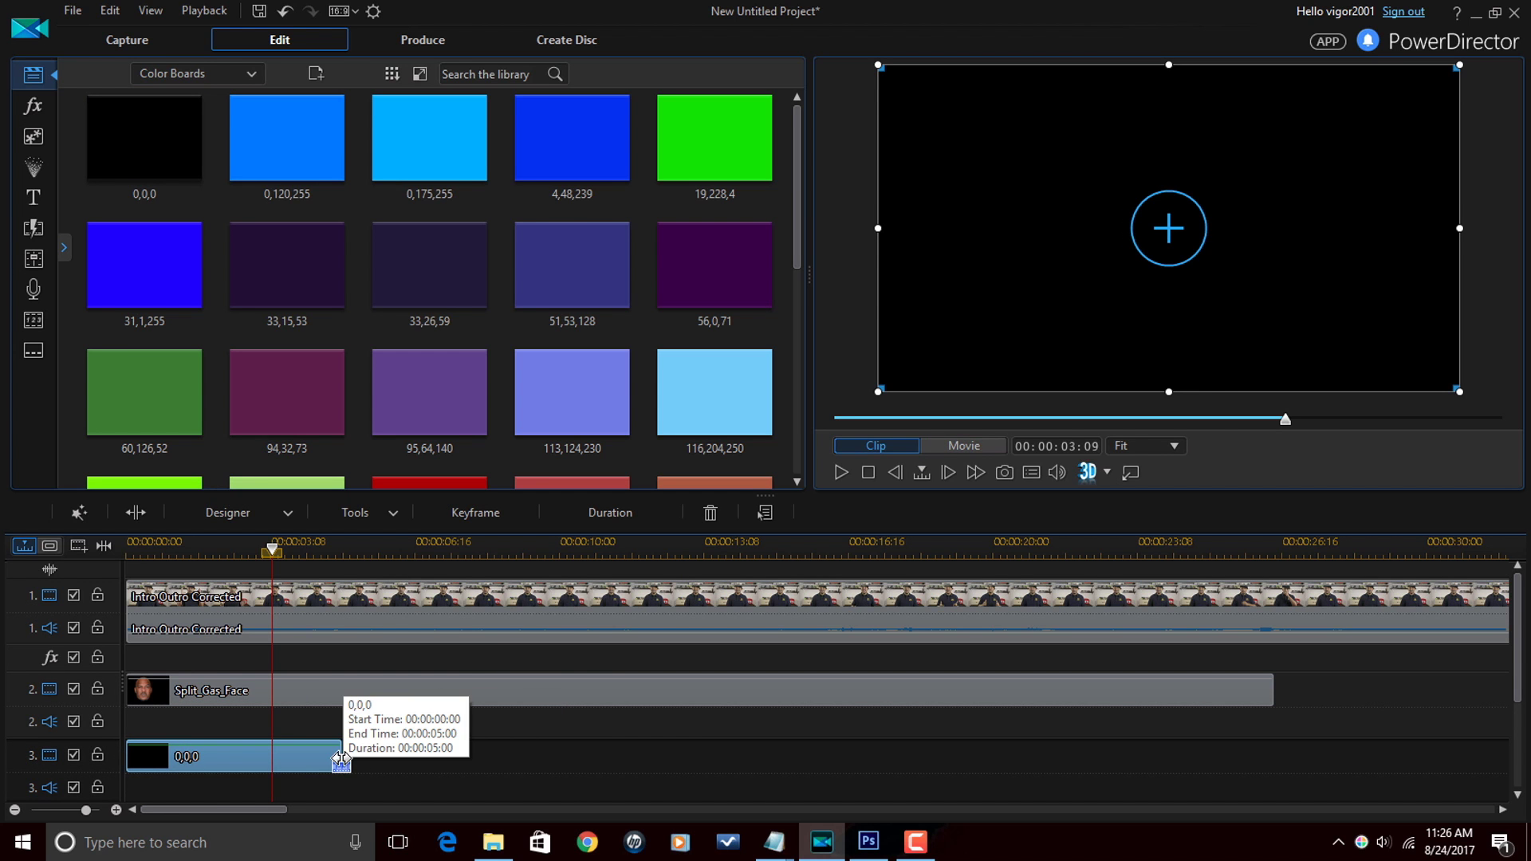
pyautogui.moveTo(345, 763); pyautogui.dragTo(1295, 789)
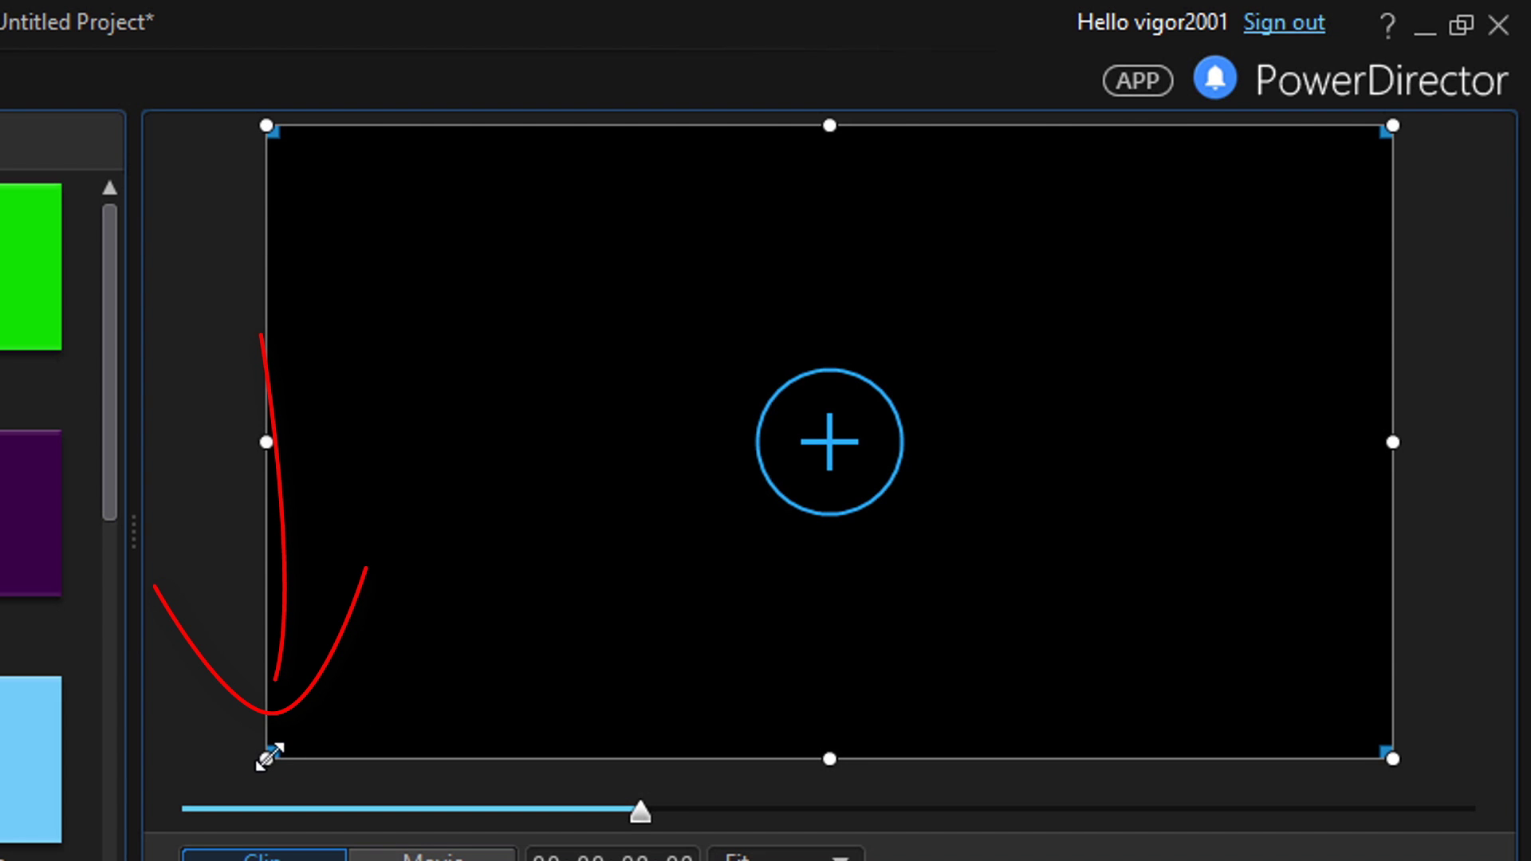
pyautogui.moveTo(269, 756); pyautogui.dragTo(837, 482)
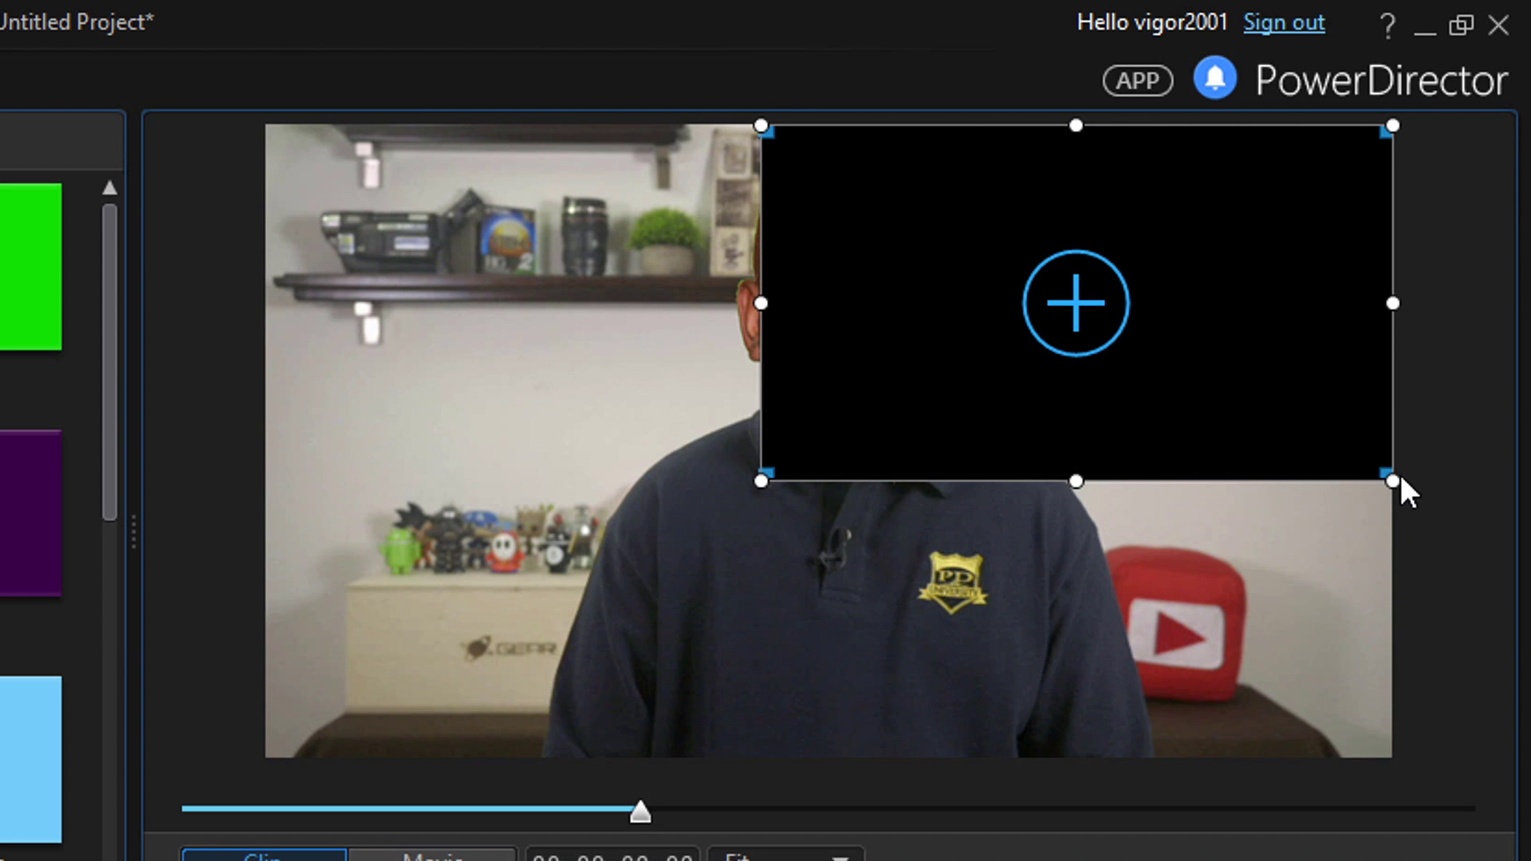
pyautogui.moveTo(1393, 481); pyautogui.dragTo(946, 229)
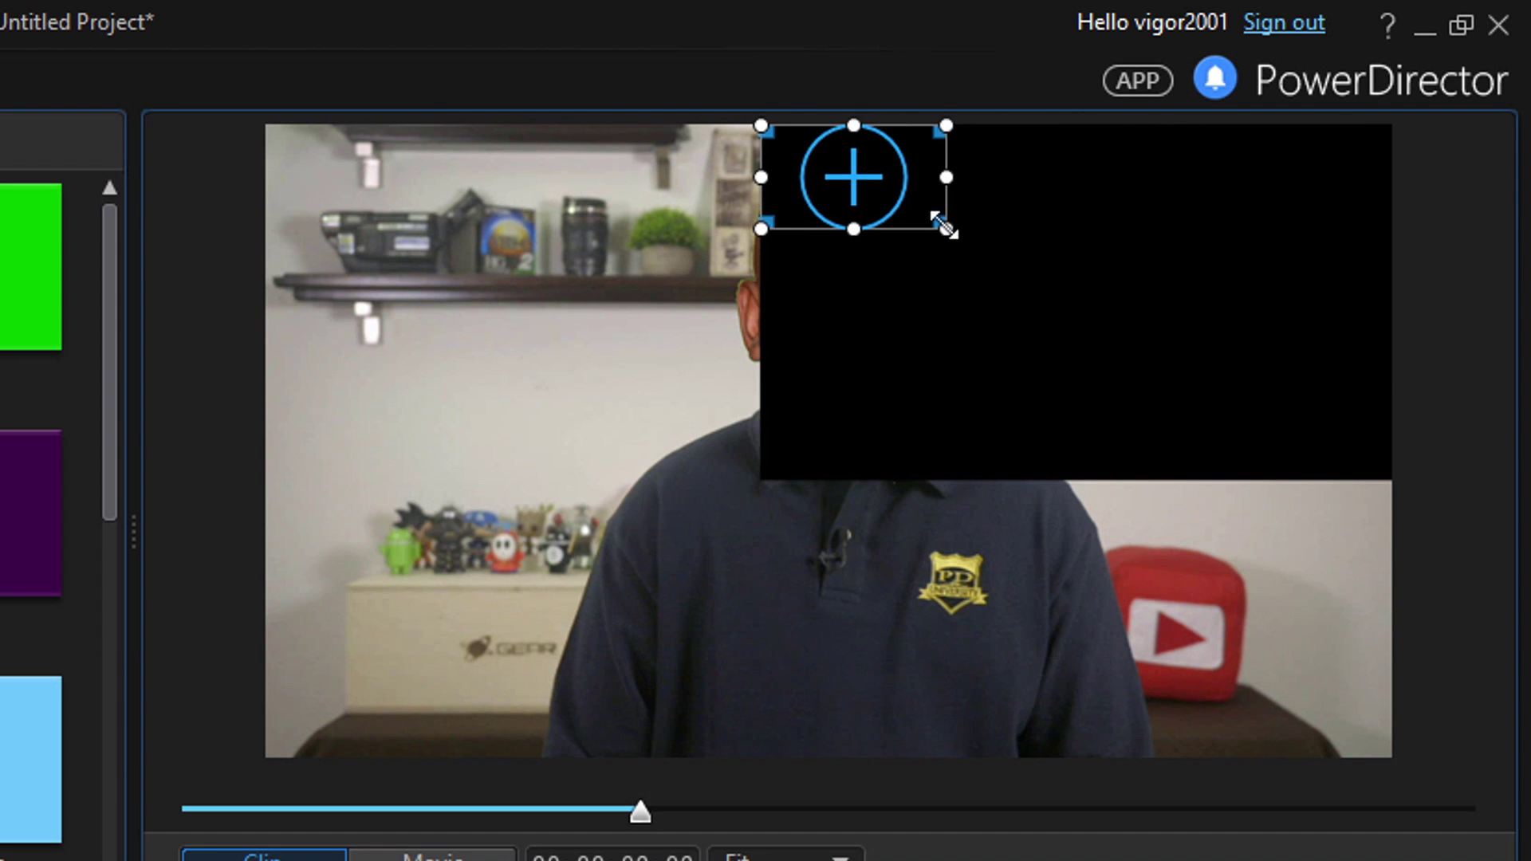
pyautogui.moveTo(923, 171); pyautogui.dragTo(932, 405)
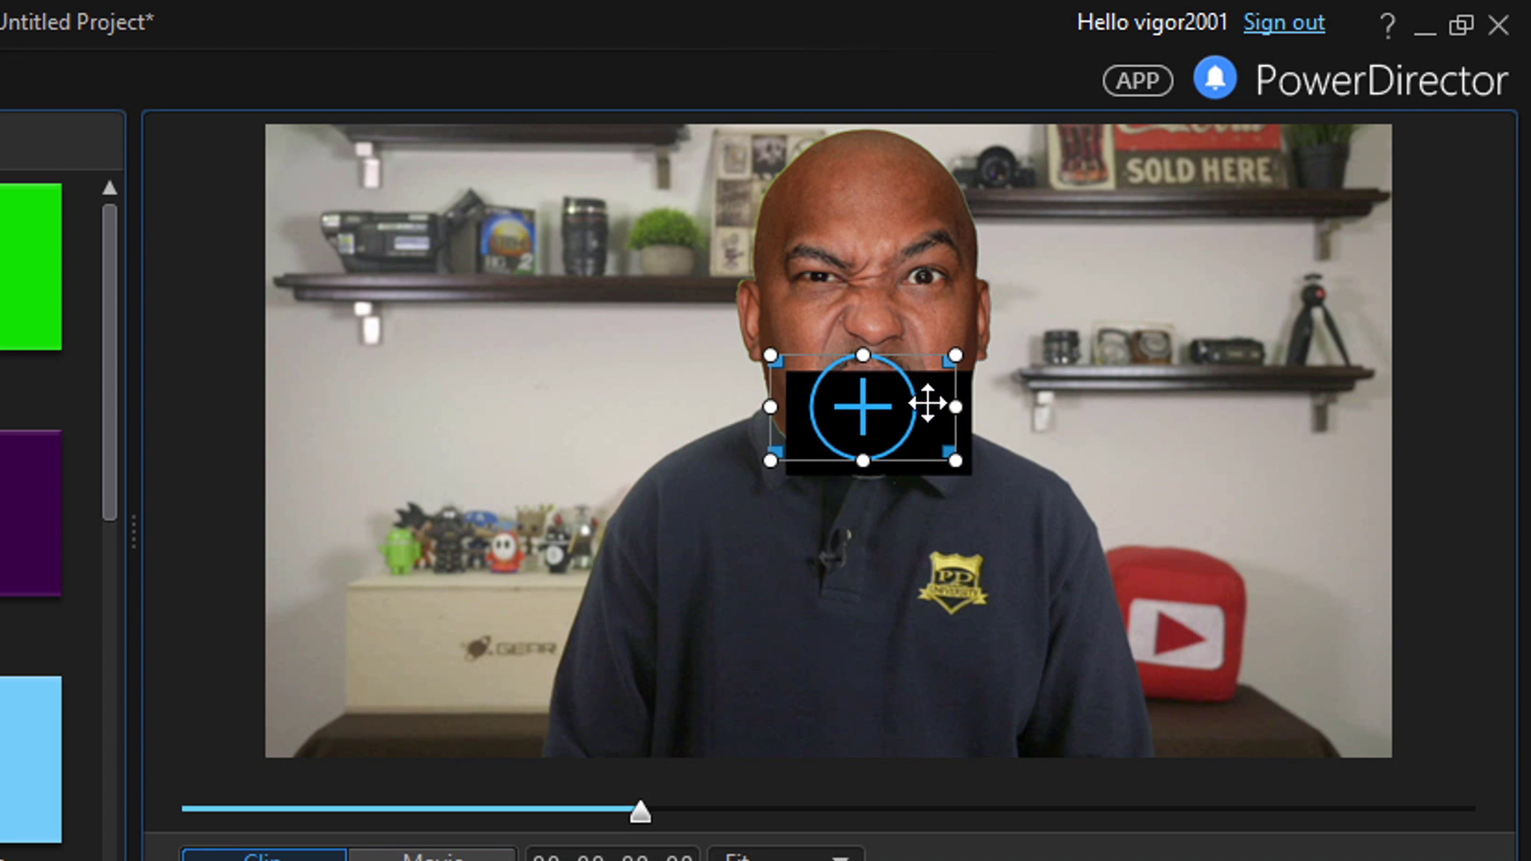
pyautogui.moveTo(770, 461); pyautogui.dragTo(803, 438)
pyautogui.moveTo(954, 438); pyautogui.dragTo(931, 427)
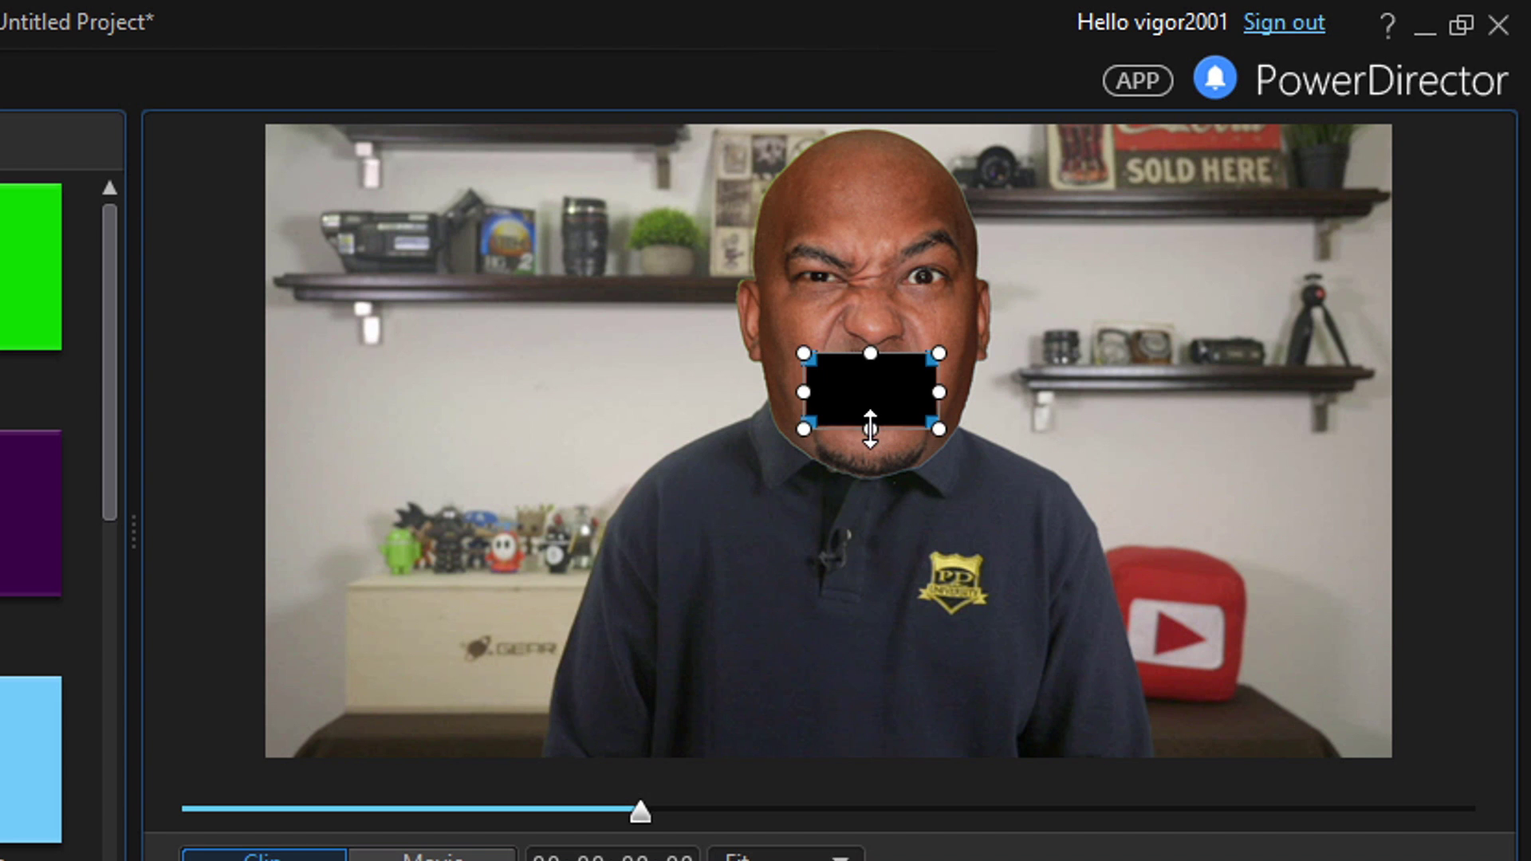
pyautogui.moveTo(888, 386); pyautogui.dragTo(898, 404)
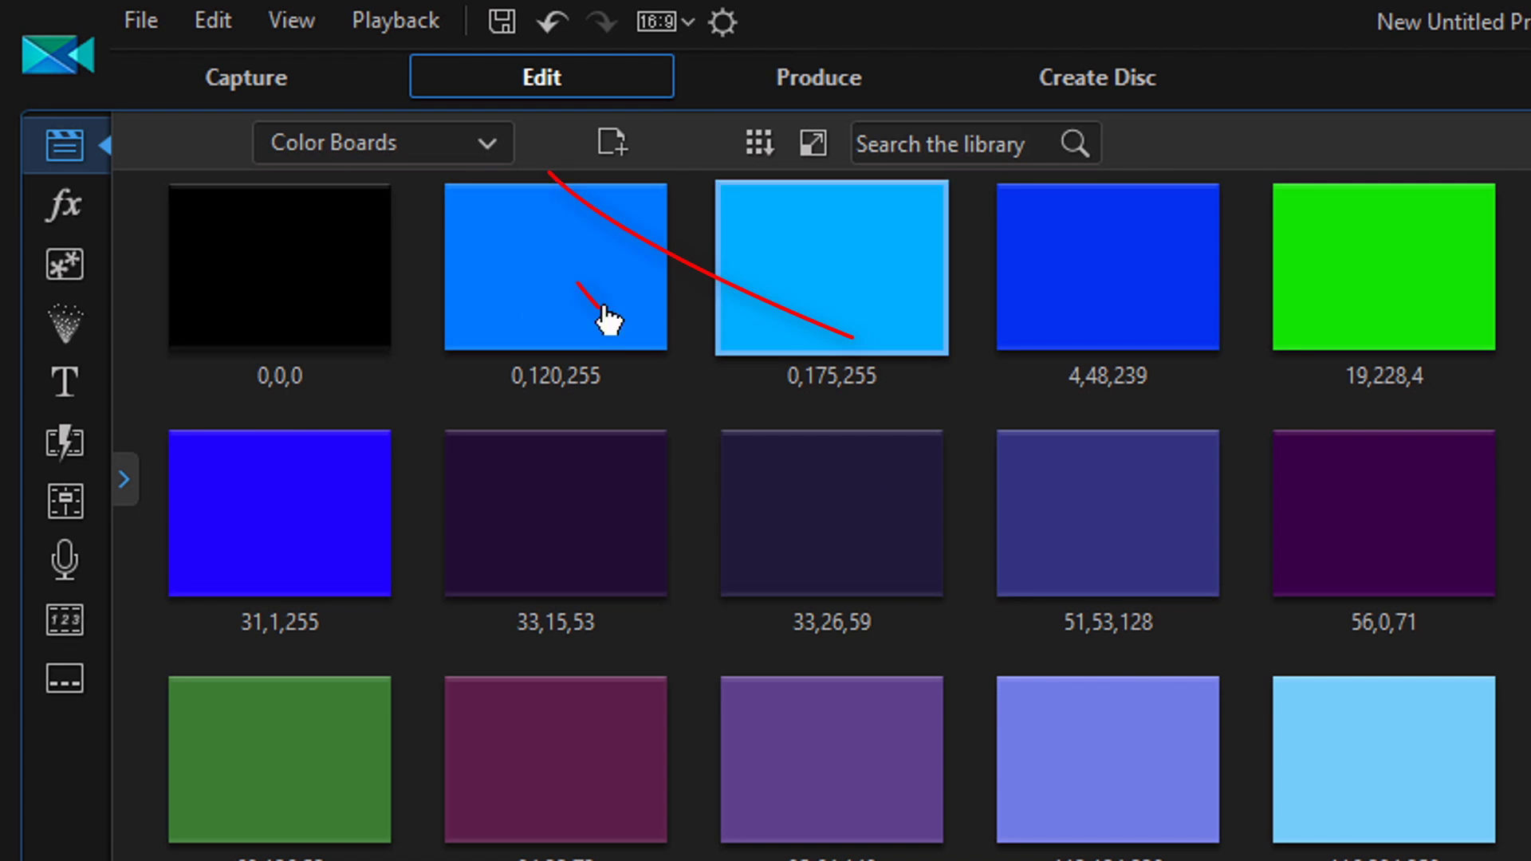
# Step: Return the library to media, drop Top_Gas_Face.png on track 4, and extend it to 26:12
pyautogui.click(478, 148)
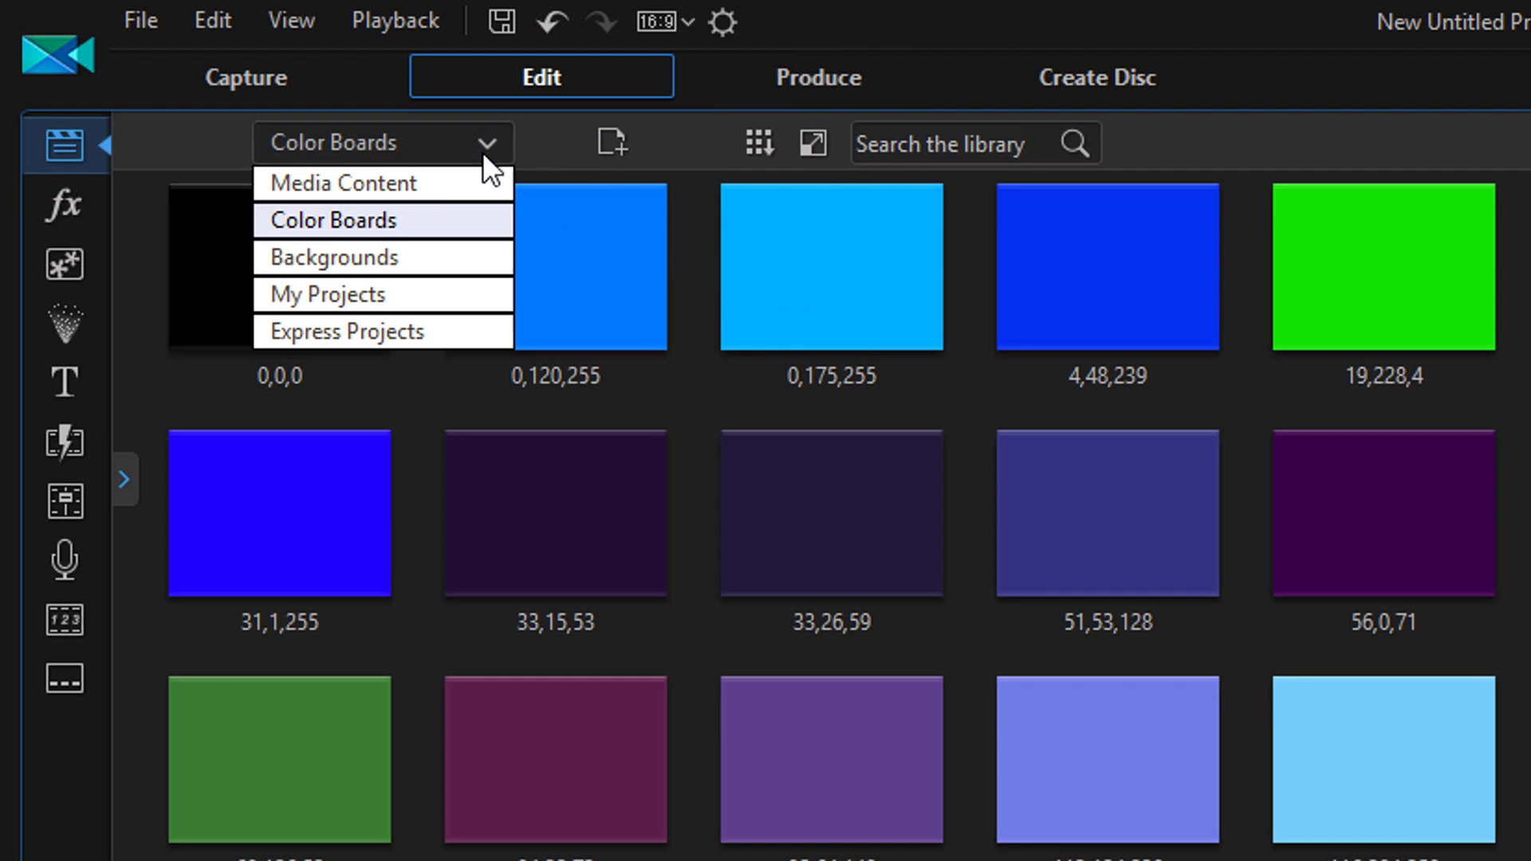
pyautogui.click(437, 191)
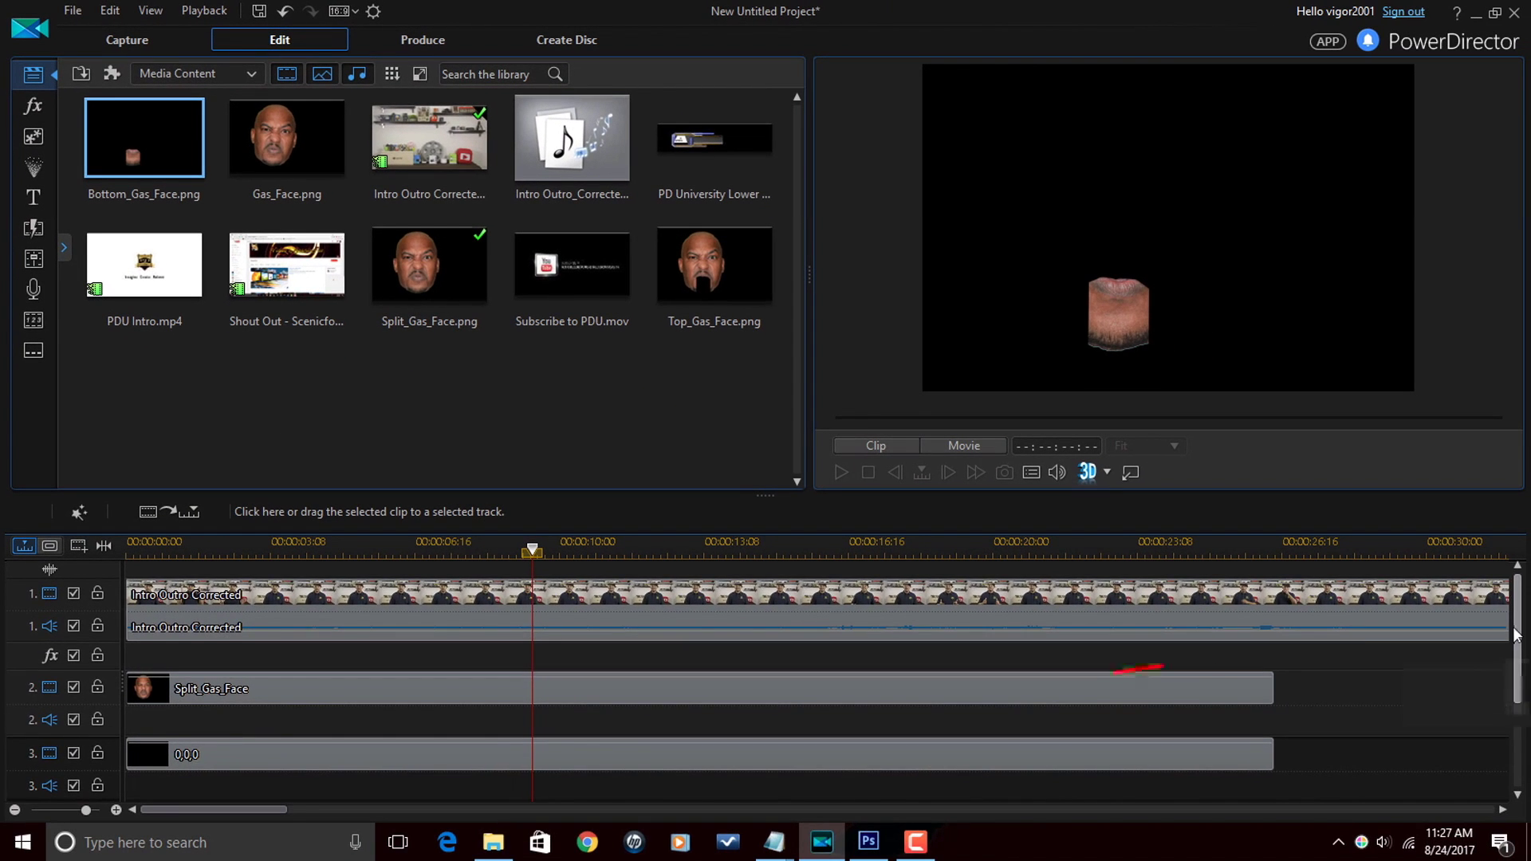
pyautogui.scroll(-3, 1521, 687)
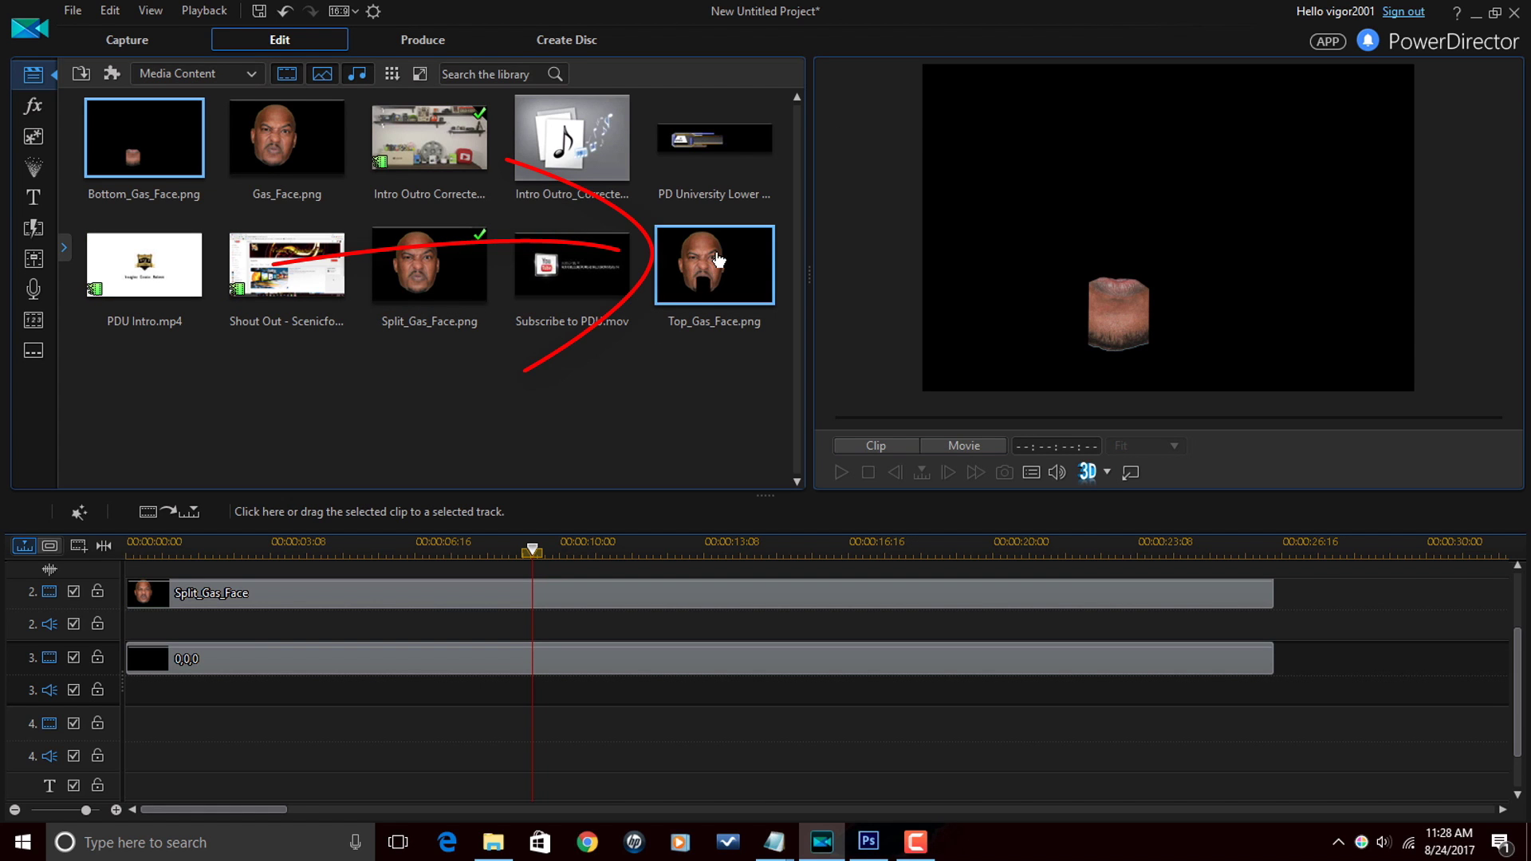
pyautogui.moveTo(704, 277); pyautogui.dragTo(122, 750)
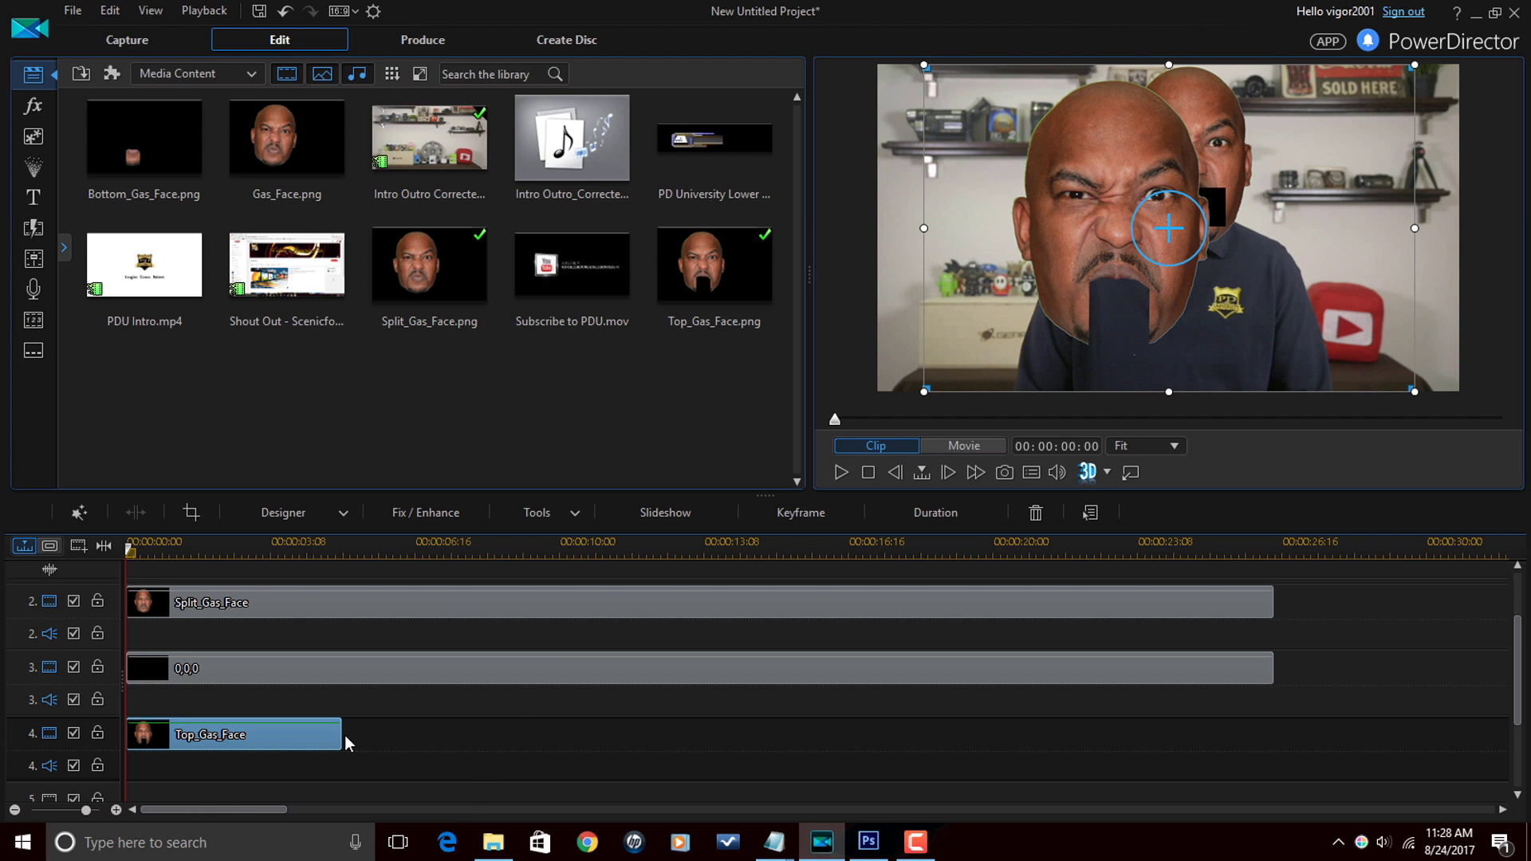
pyautogui.moveTo(347, 742); pyautogui.dragTo(1293, 807)
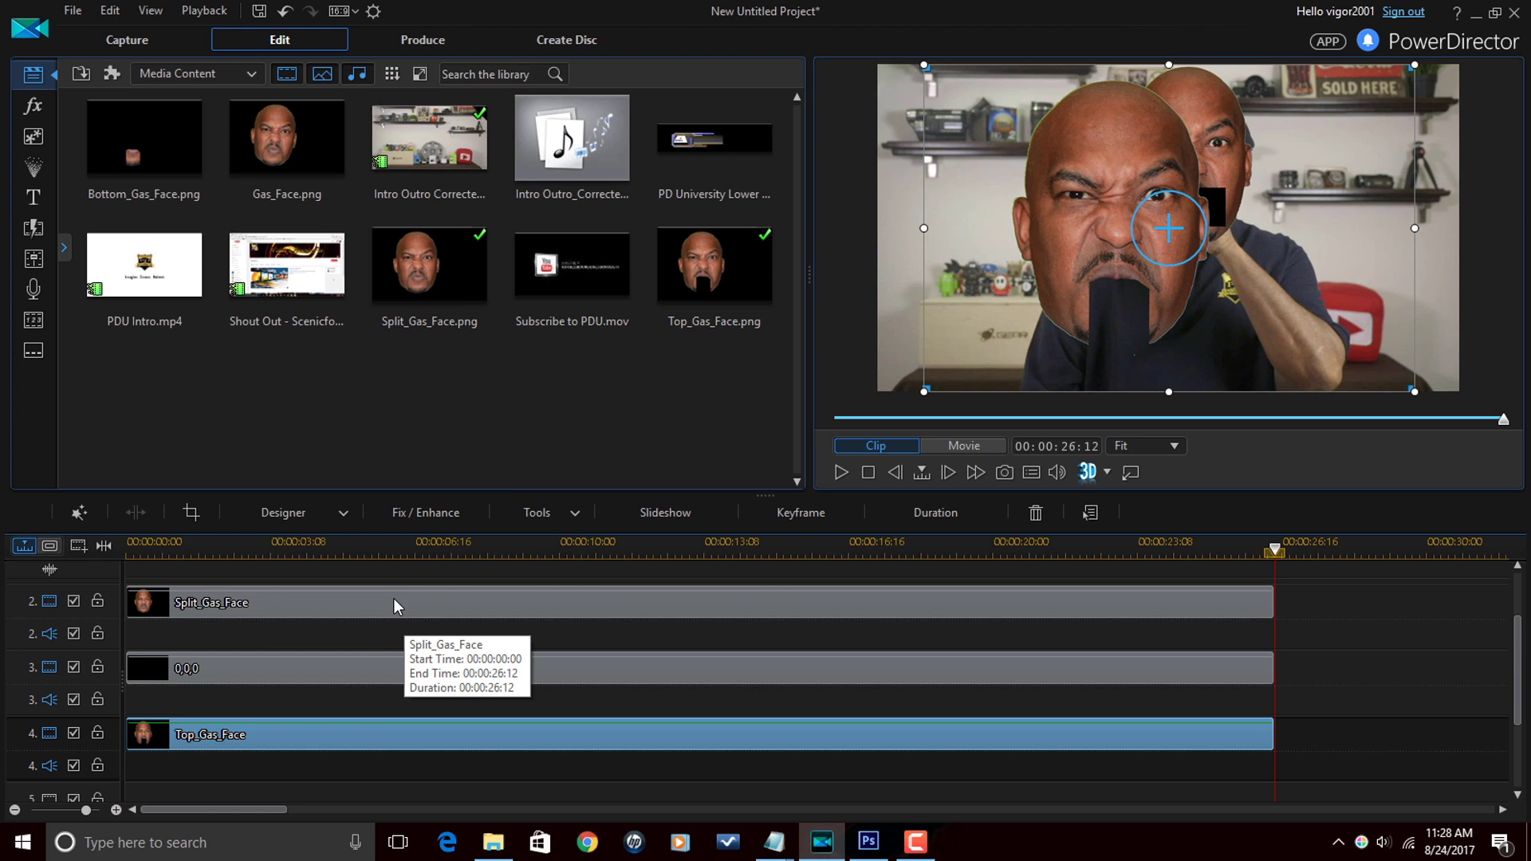
# Step: Copy Split_Gas_Face's keyframe attributes and paste them onto Top_Gas_Face
pyautogui.rightClick(345, 600)
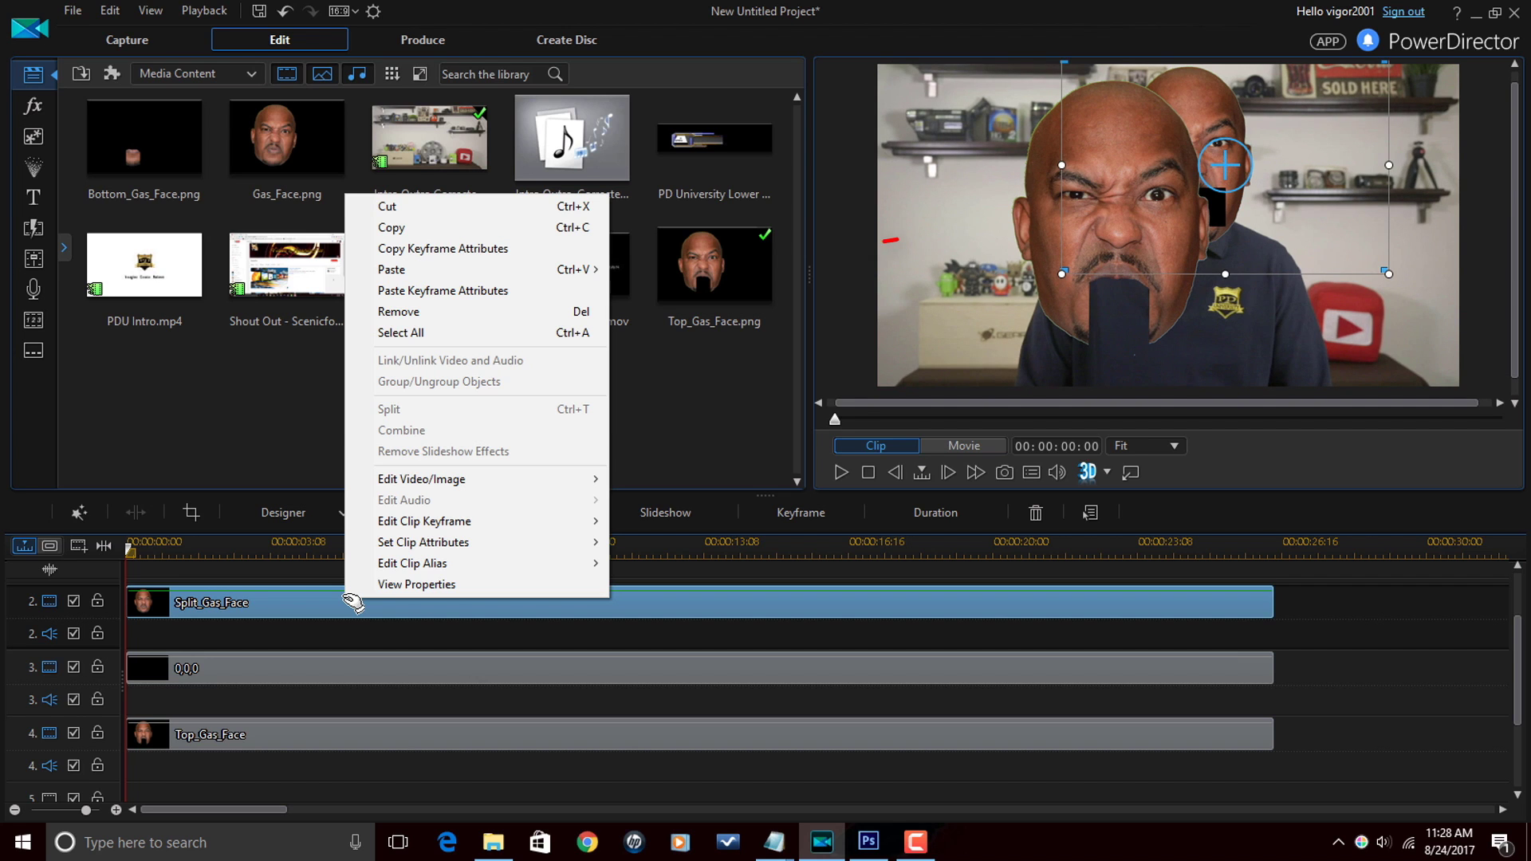
pyautogui.click(451, 249)
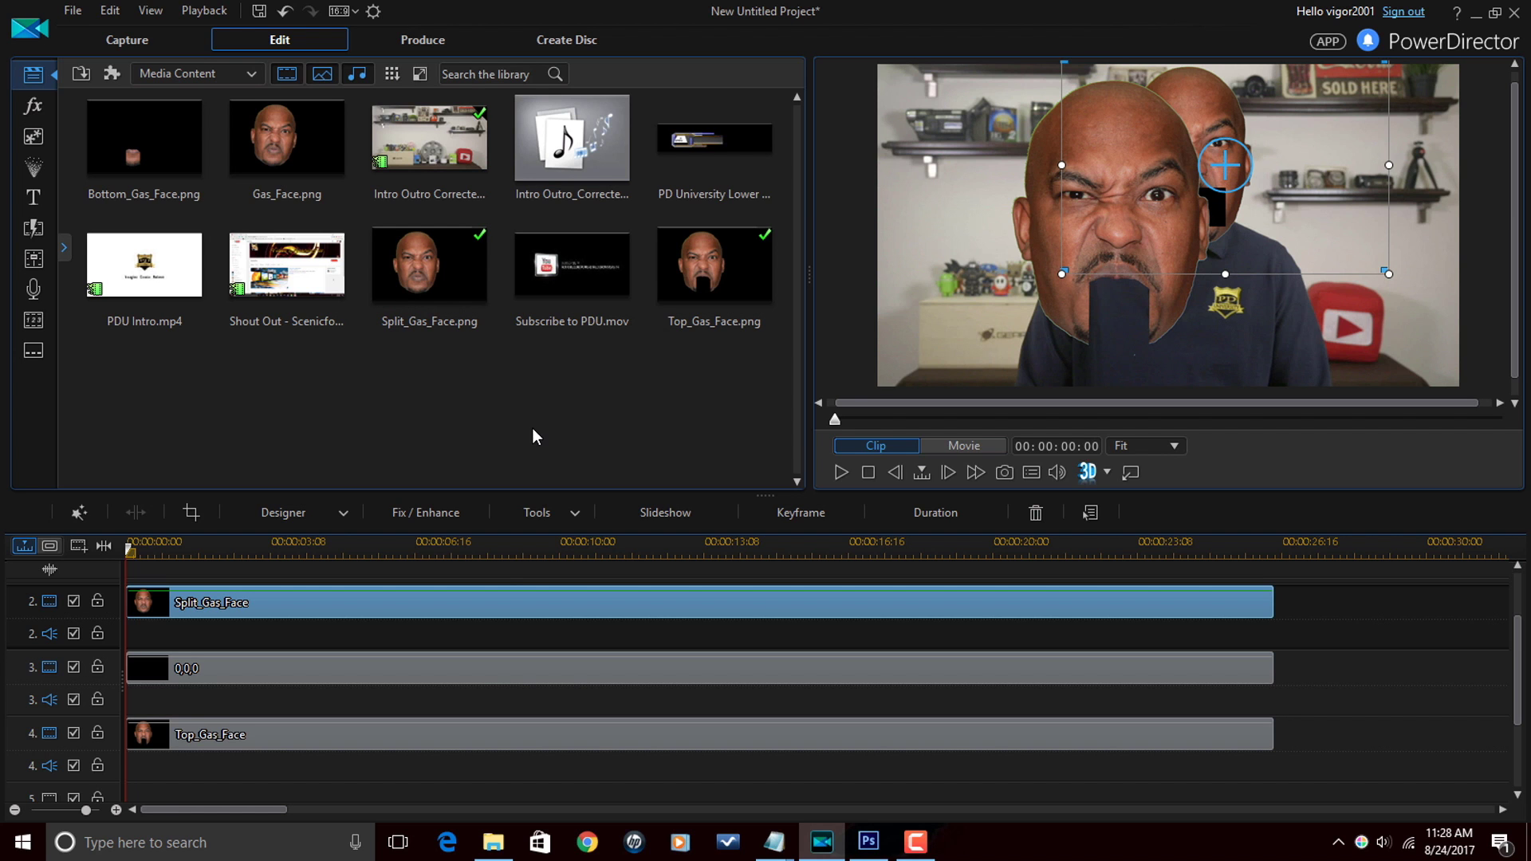
pyautogui.click(479, 738)
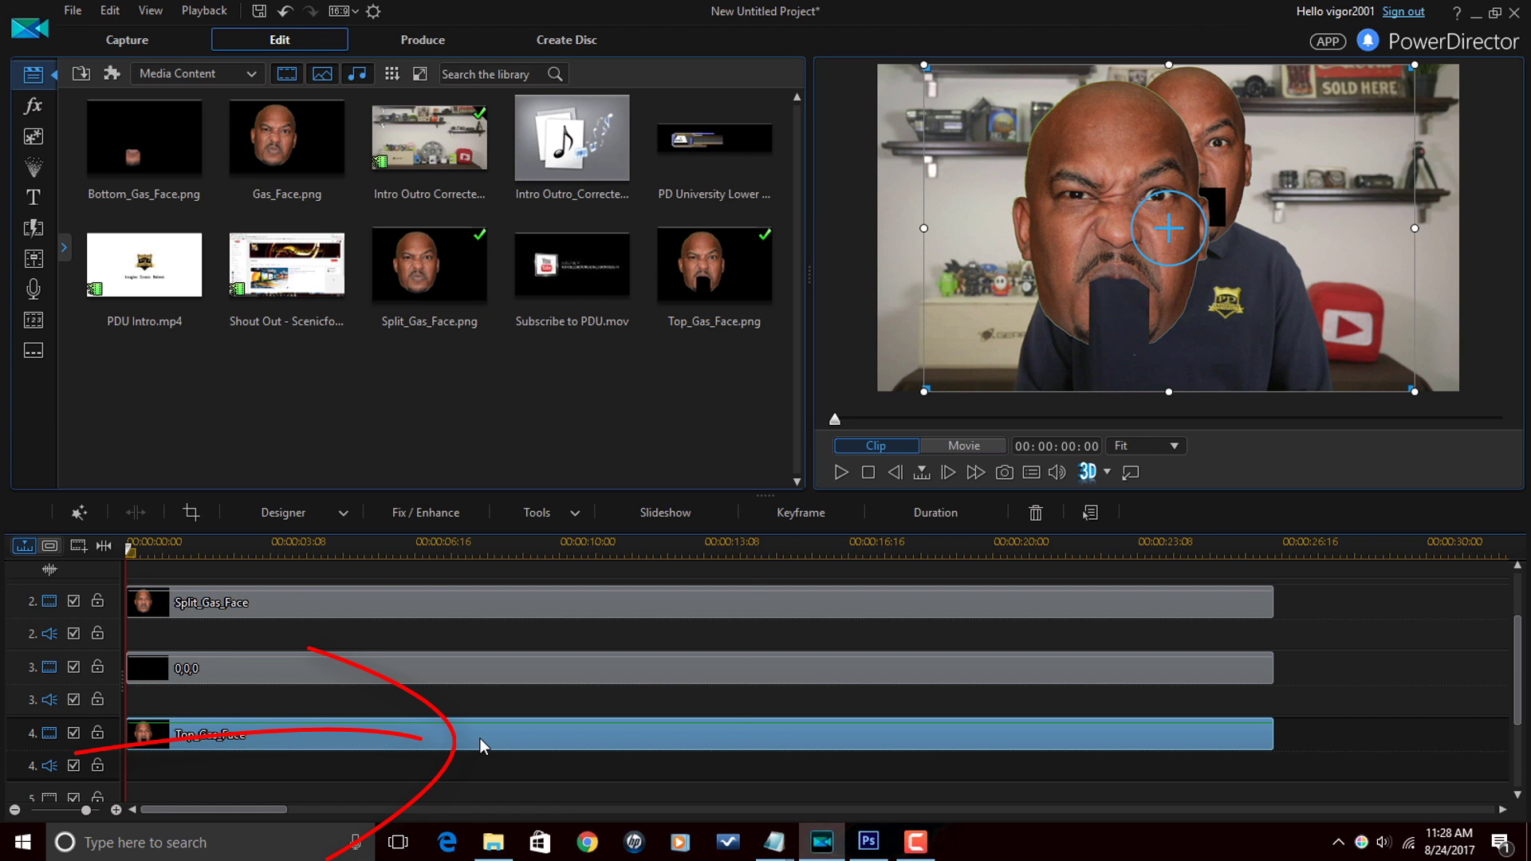
pyautogui.rightClick(482, 745)
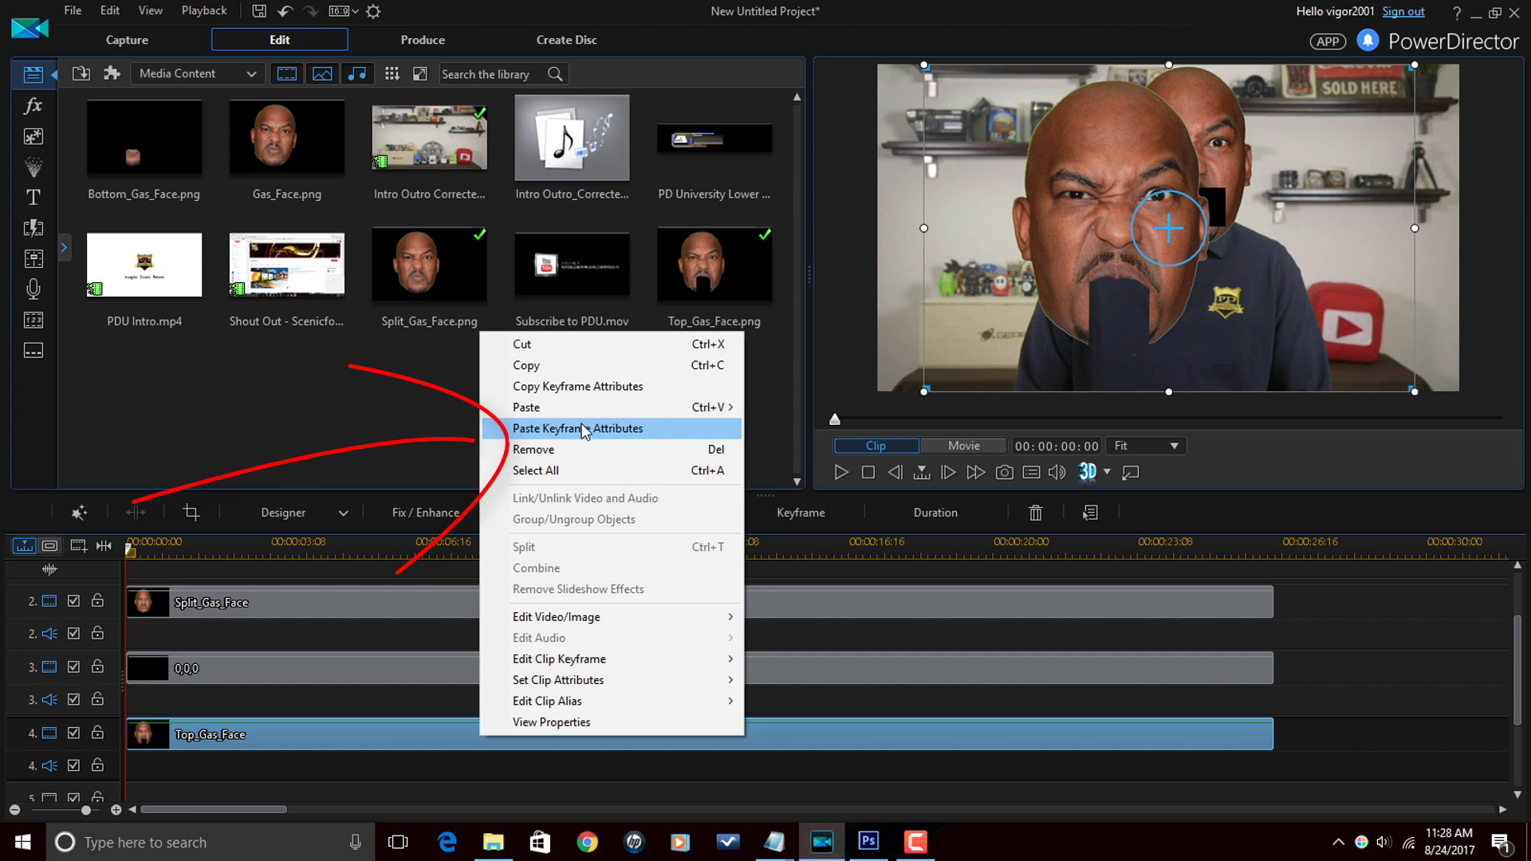
pyautogui.click(643, 426)
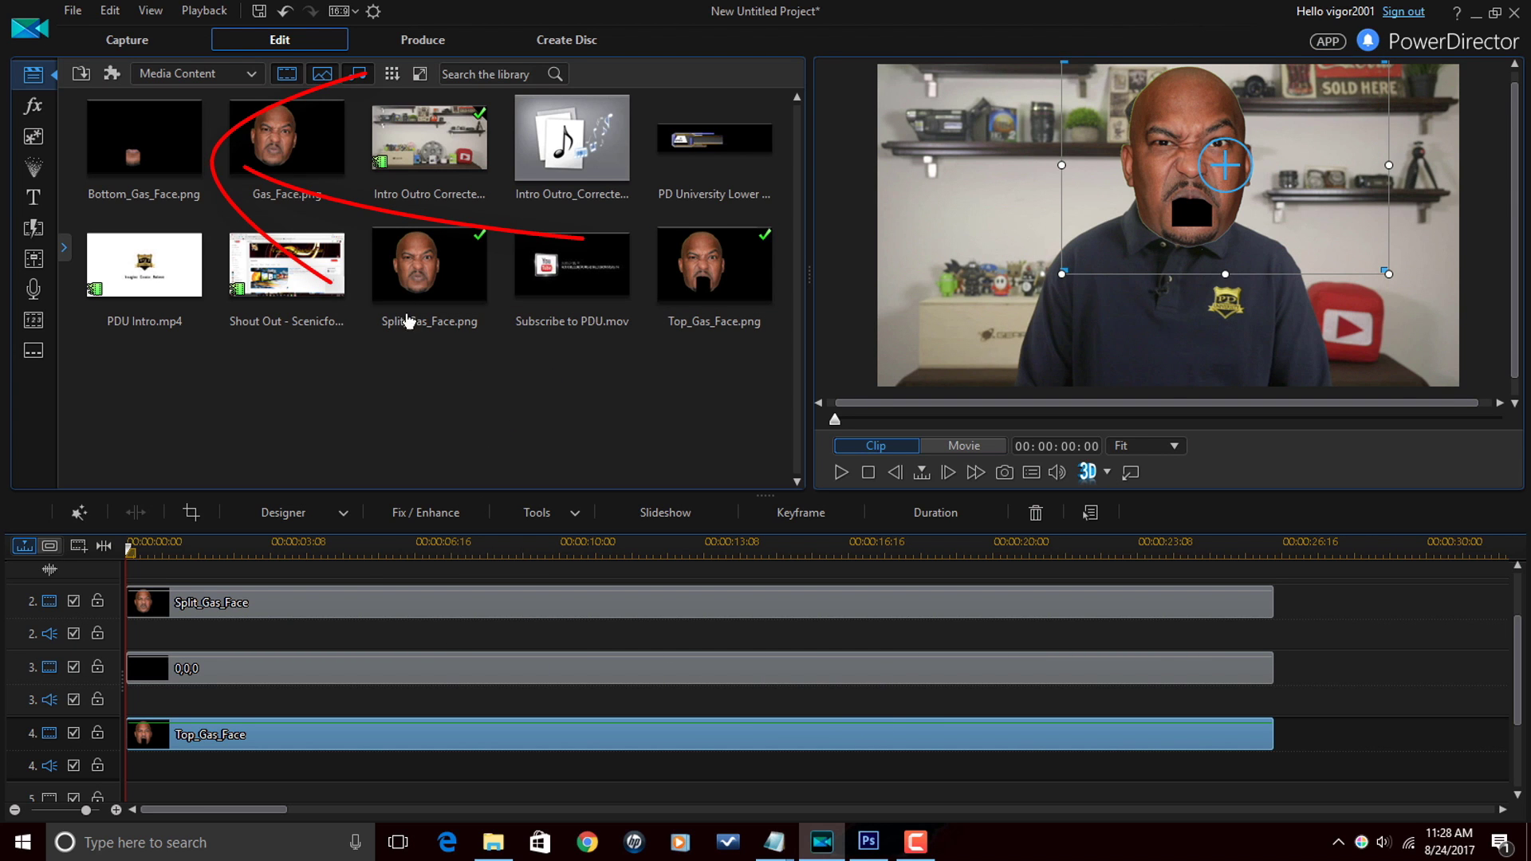
# Step: Add Bottom_Gas_Face to track 5 at full length and copy Top_Gas_Face's keyframe attributes
pyautogui.moveTo(164, 137); pyautogui.dragTo(120, 737)
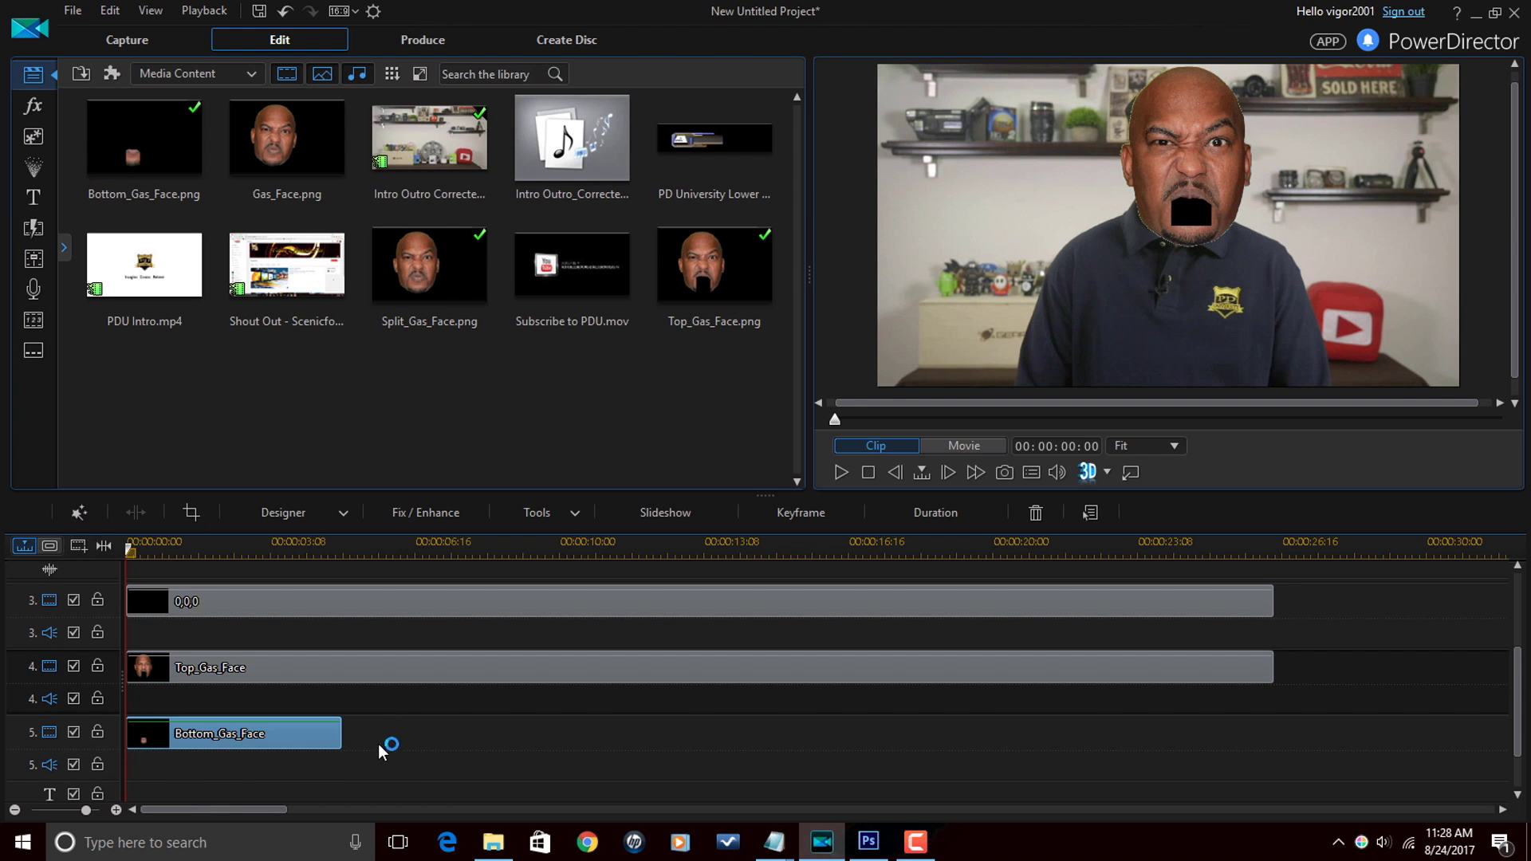
pyautogui.moveTo(342, 733); pyautogui.dragTo(1275, 735)
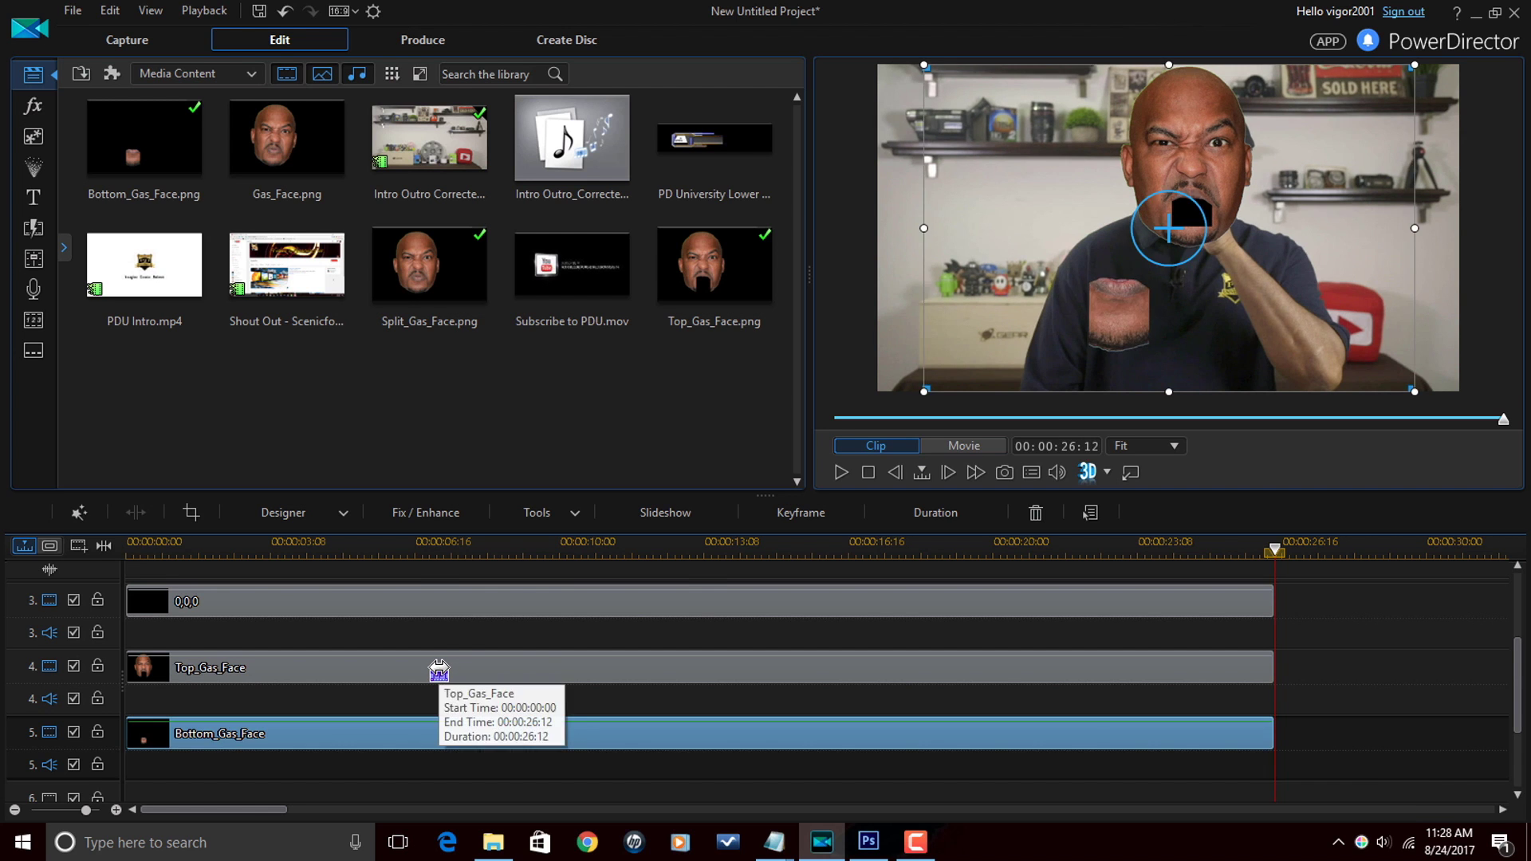
pyautogui.rightClick(438, 667)
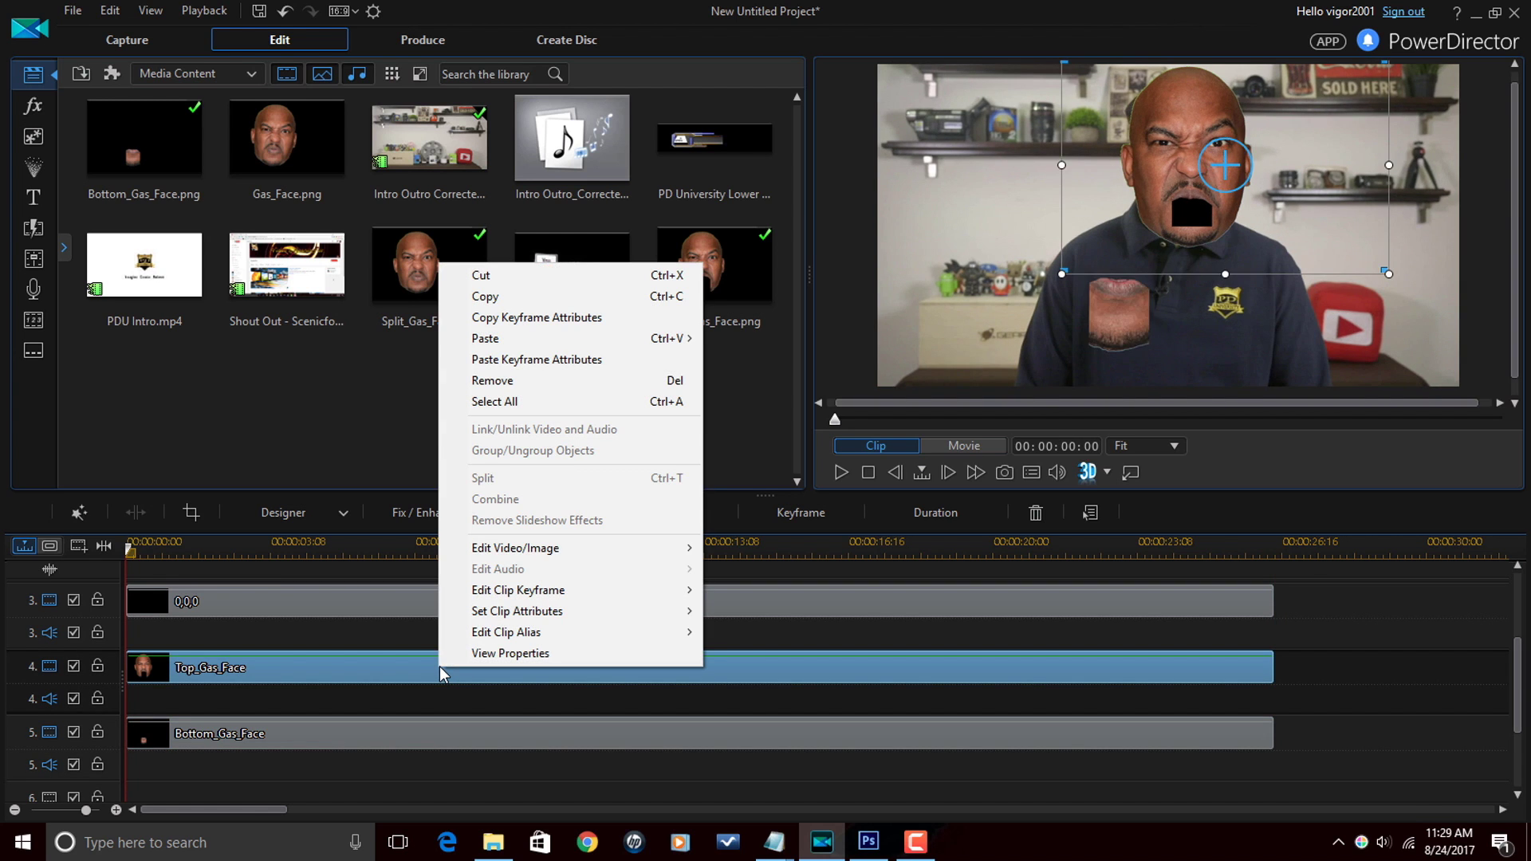
pyautogui.click(558, 317)
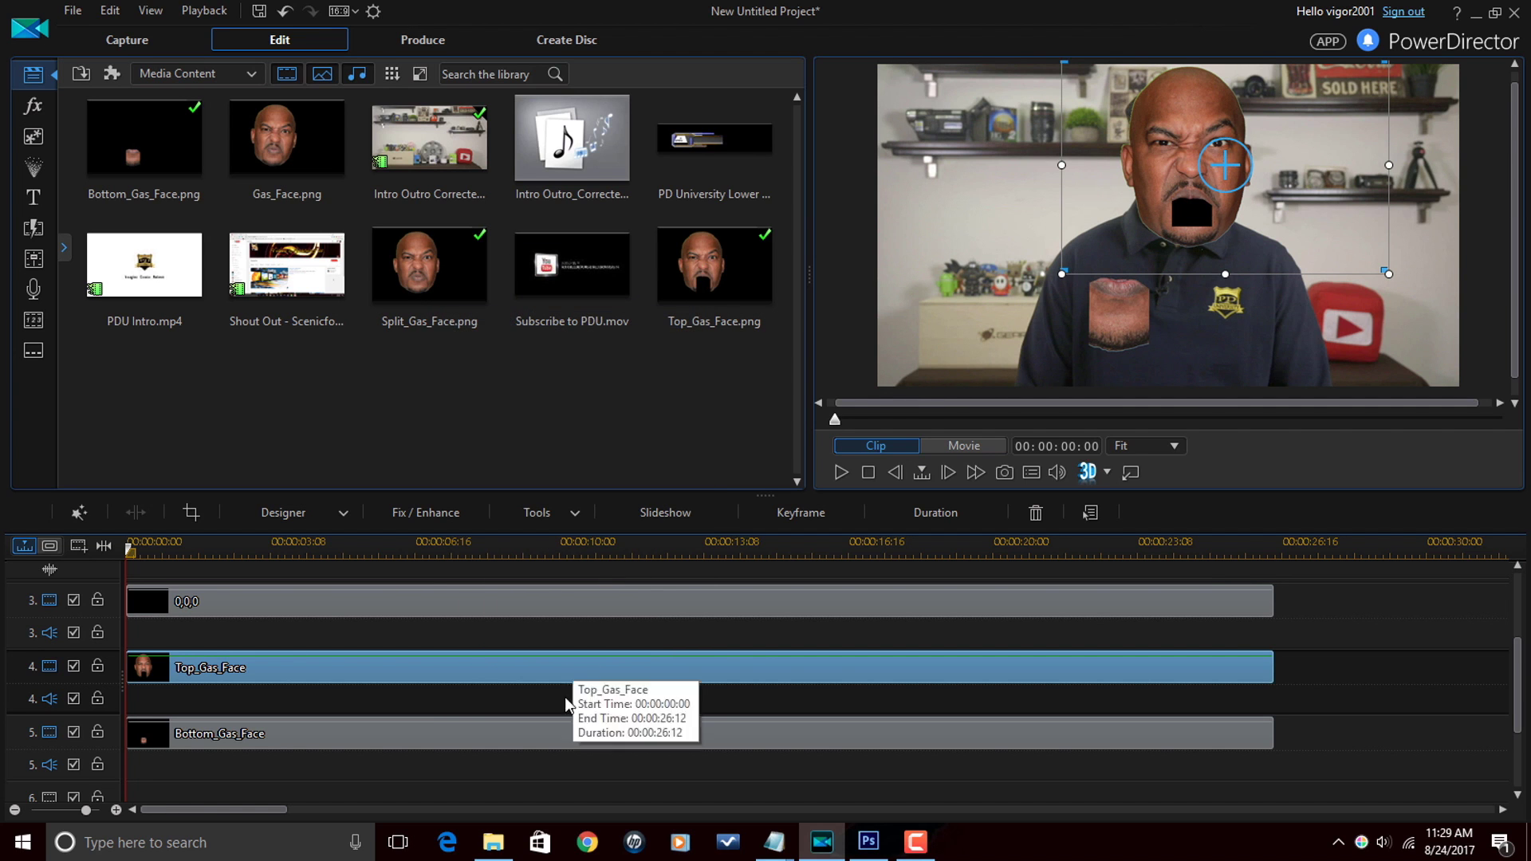
# Step: Paste the copied keyframe attributes onto the Bottom_Gas_Face clip
pyautogui.click(548, 735)
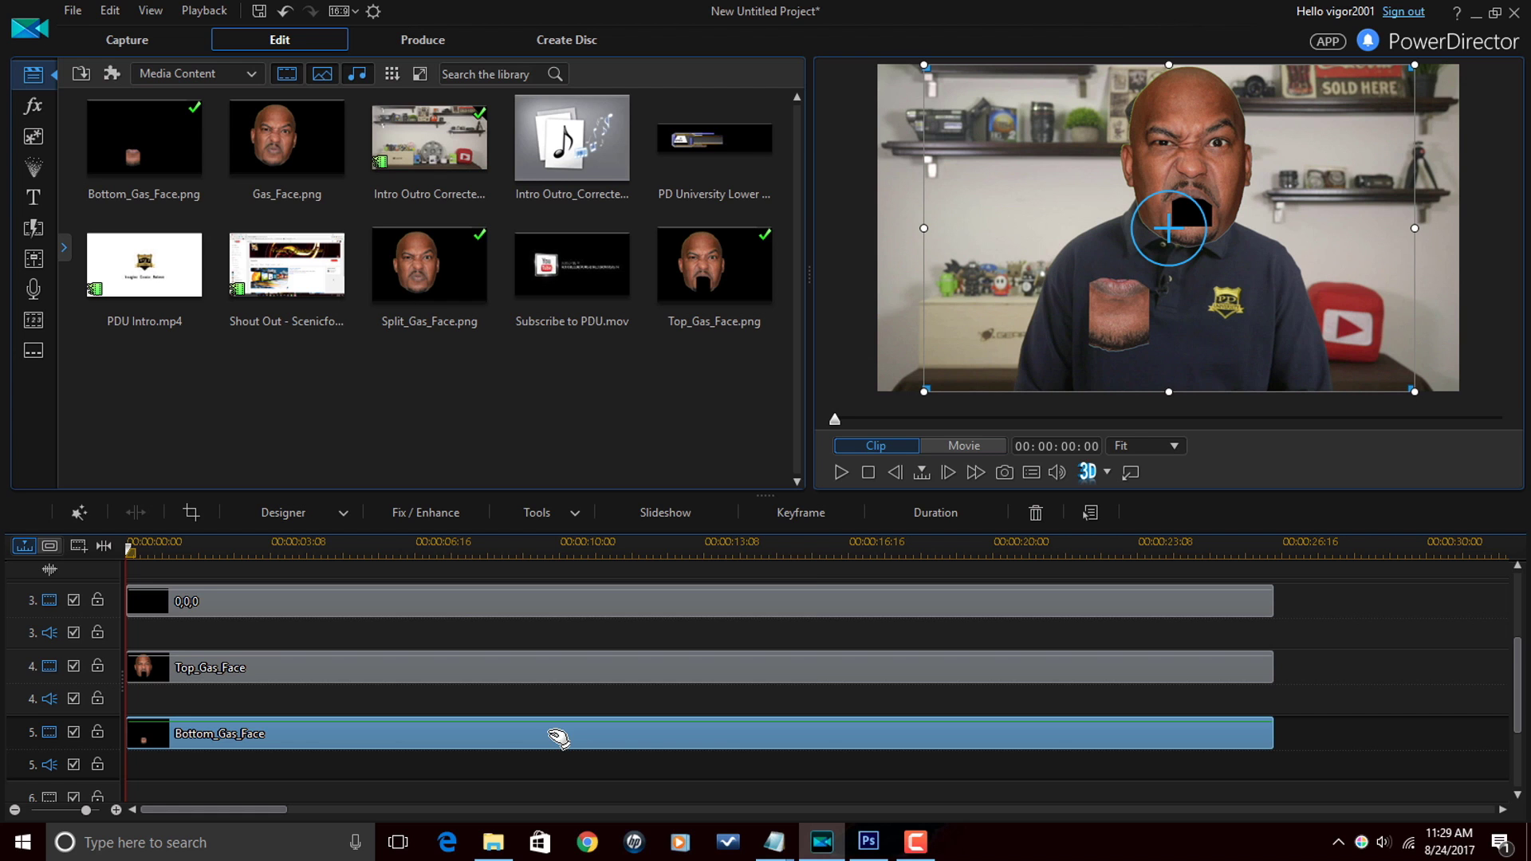
pyautogui.rightClick(551, 734)
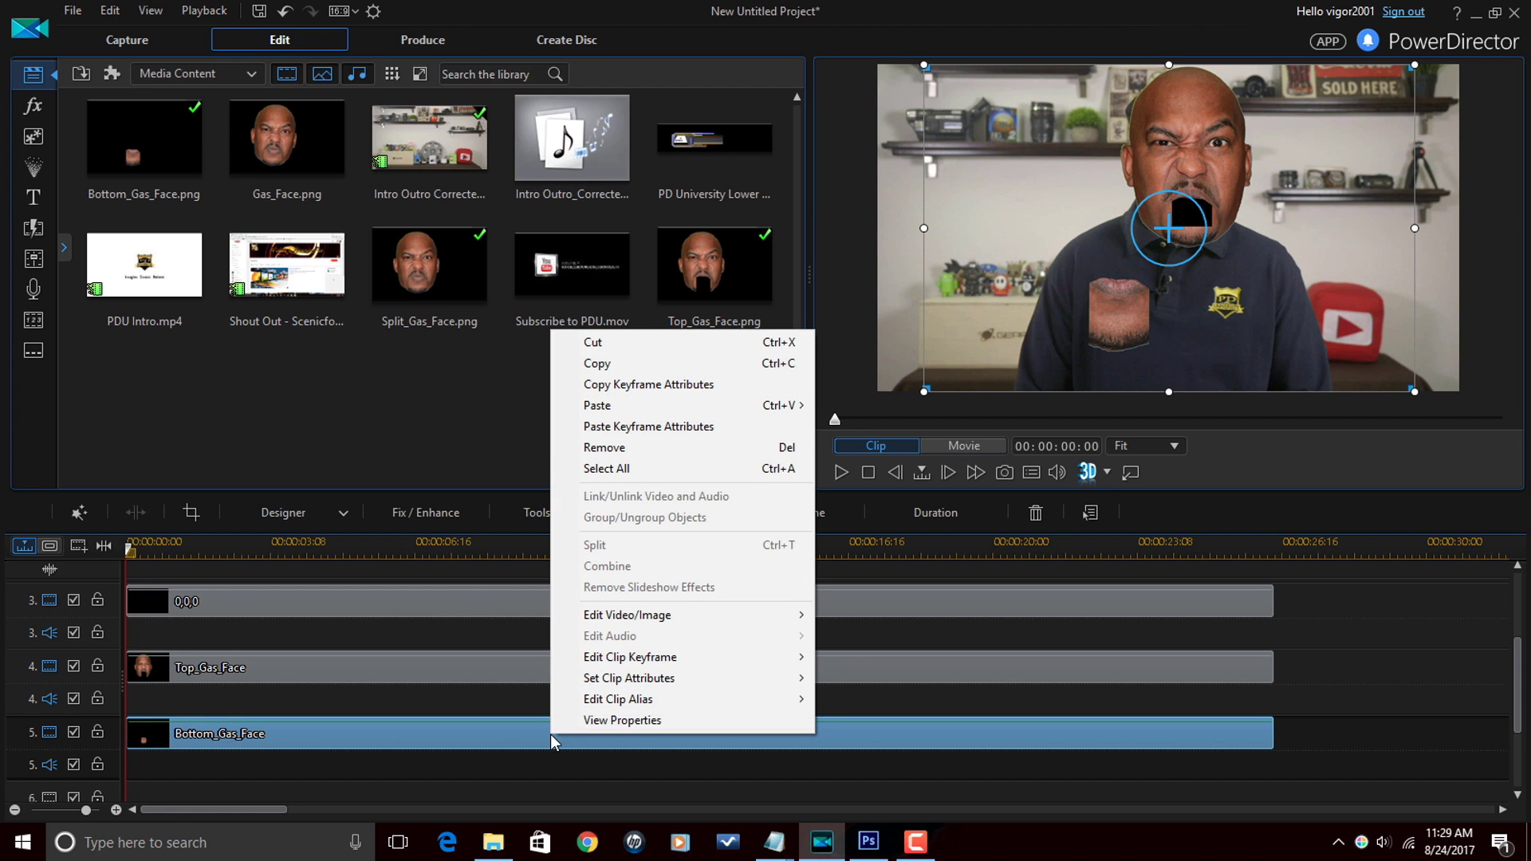
pyautogui.click(673, 426)
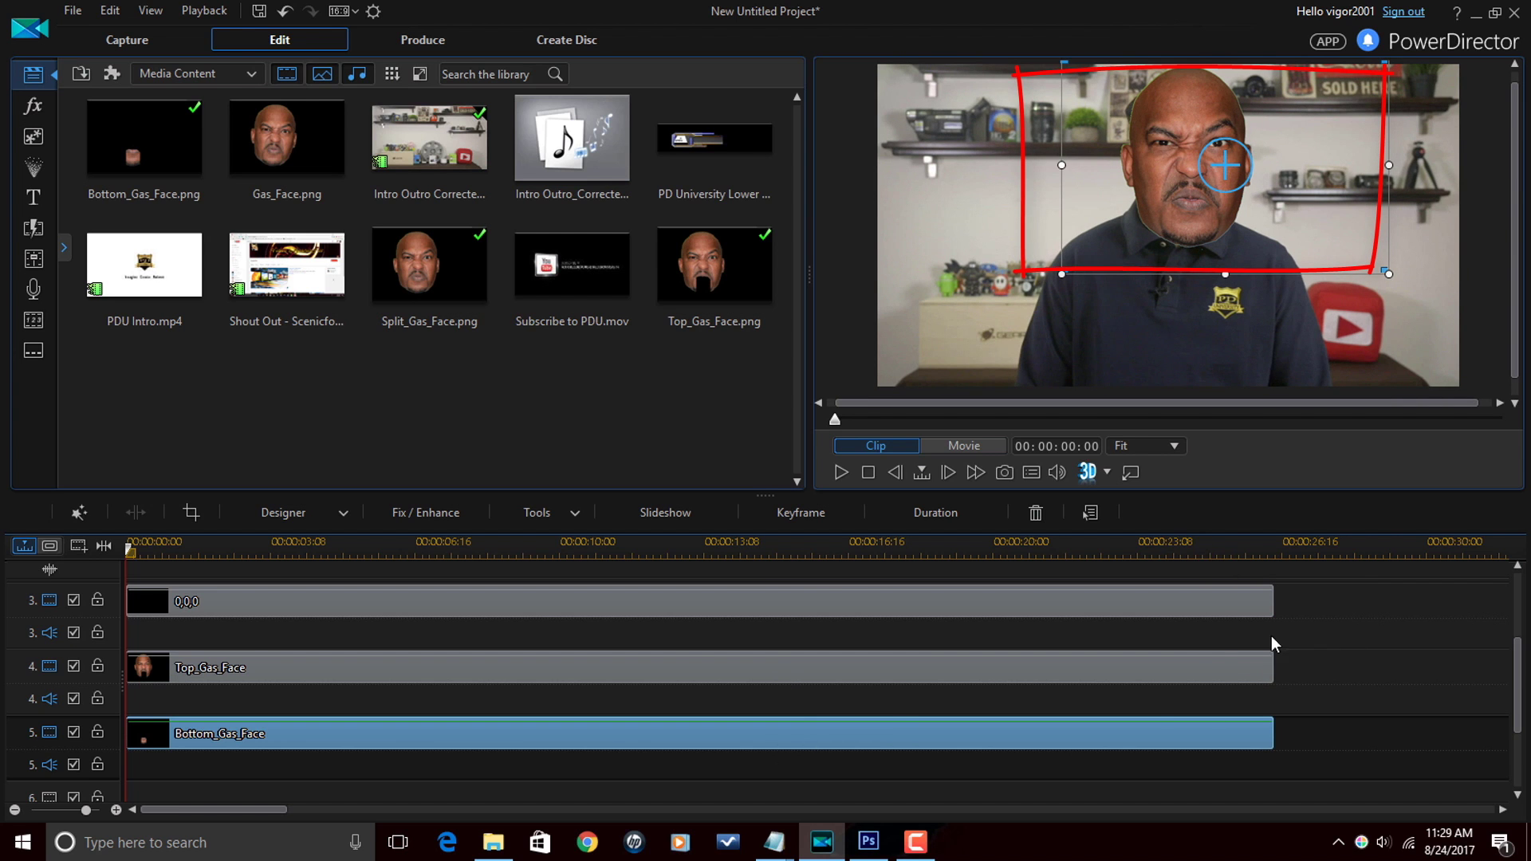
pyautogui.scroll(5, 1526, 694)
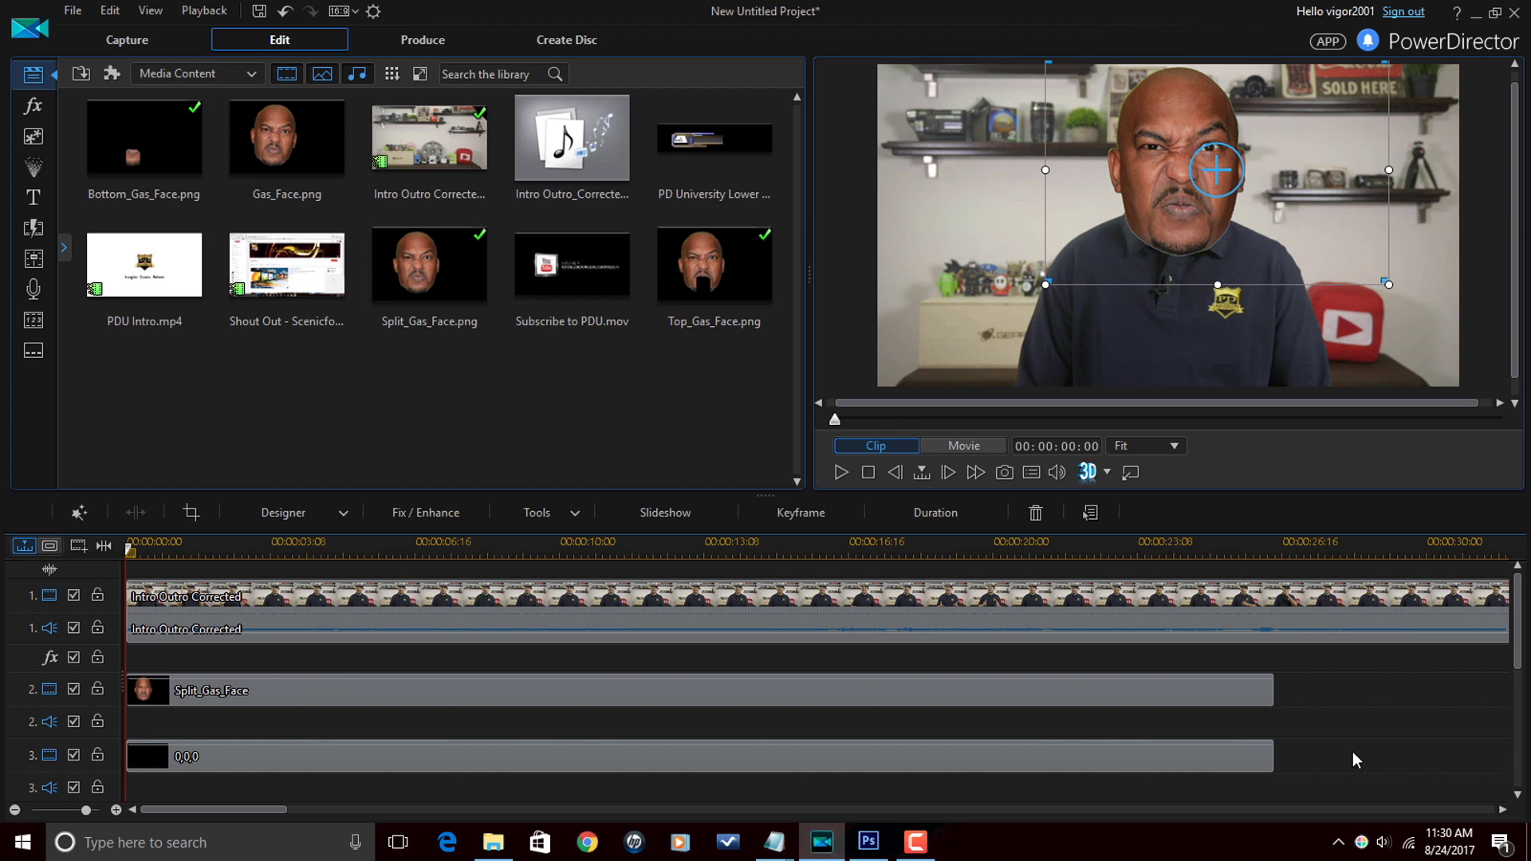
# Step: Delete the Split_Gas_Face clip from track 2, leaving Top_Gas_Face and Bottom_Gas_Face above the video
pyautogui.click(320, 695)
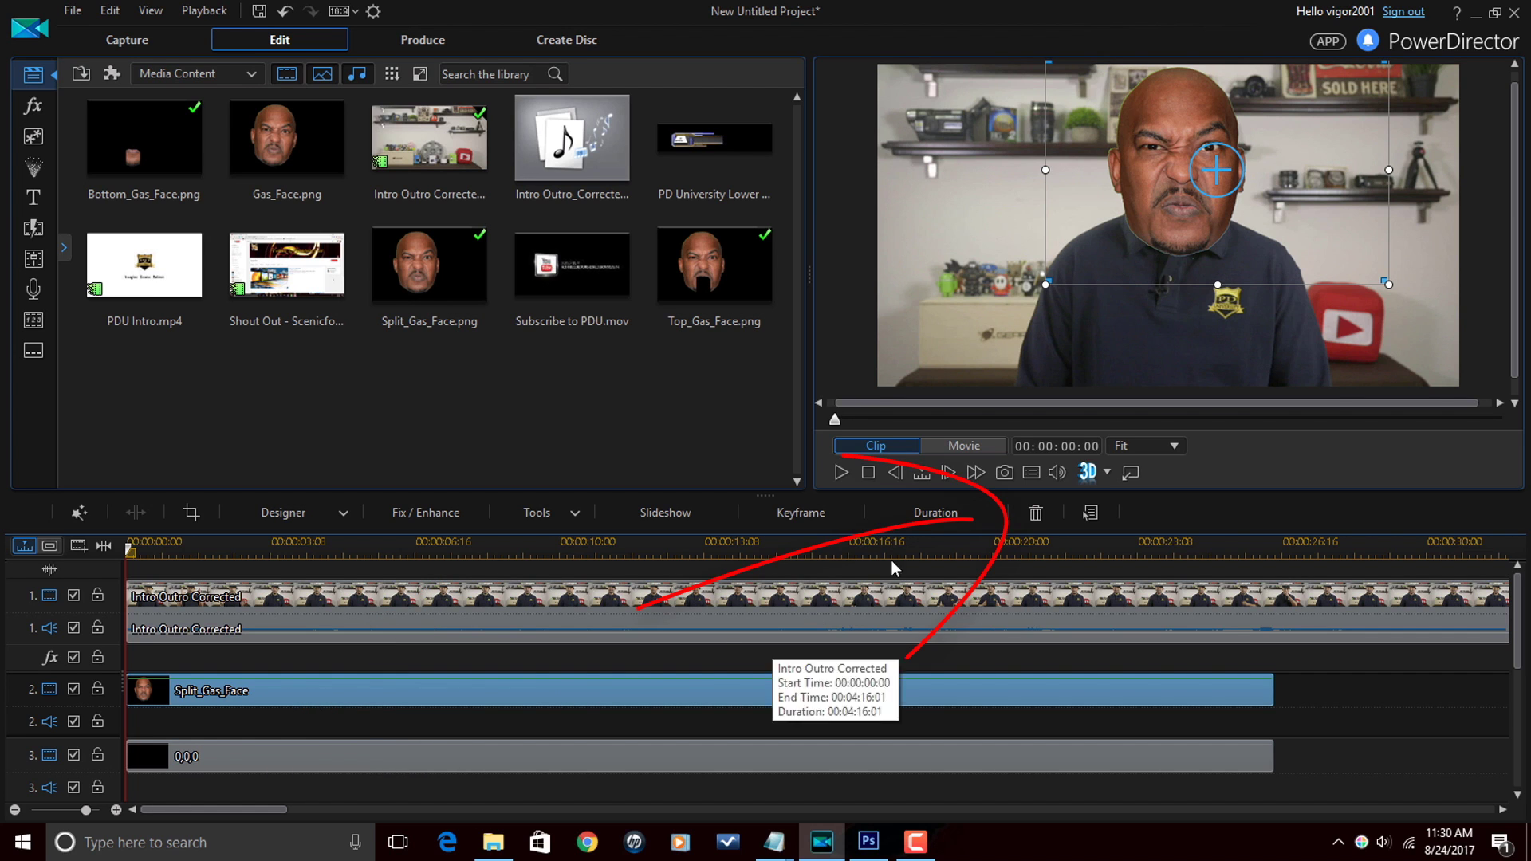
pyautogui.click(1036, 513)
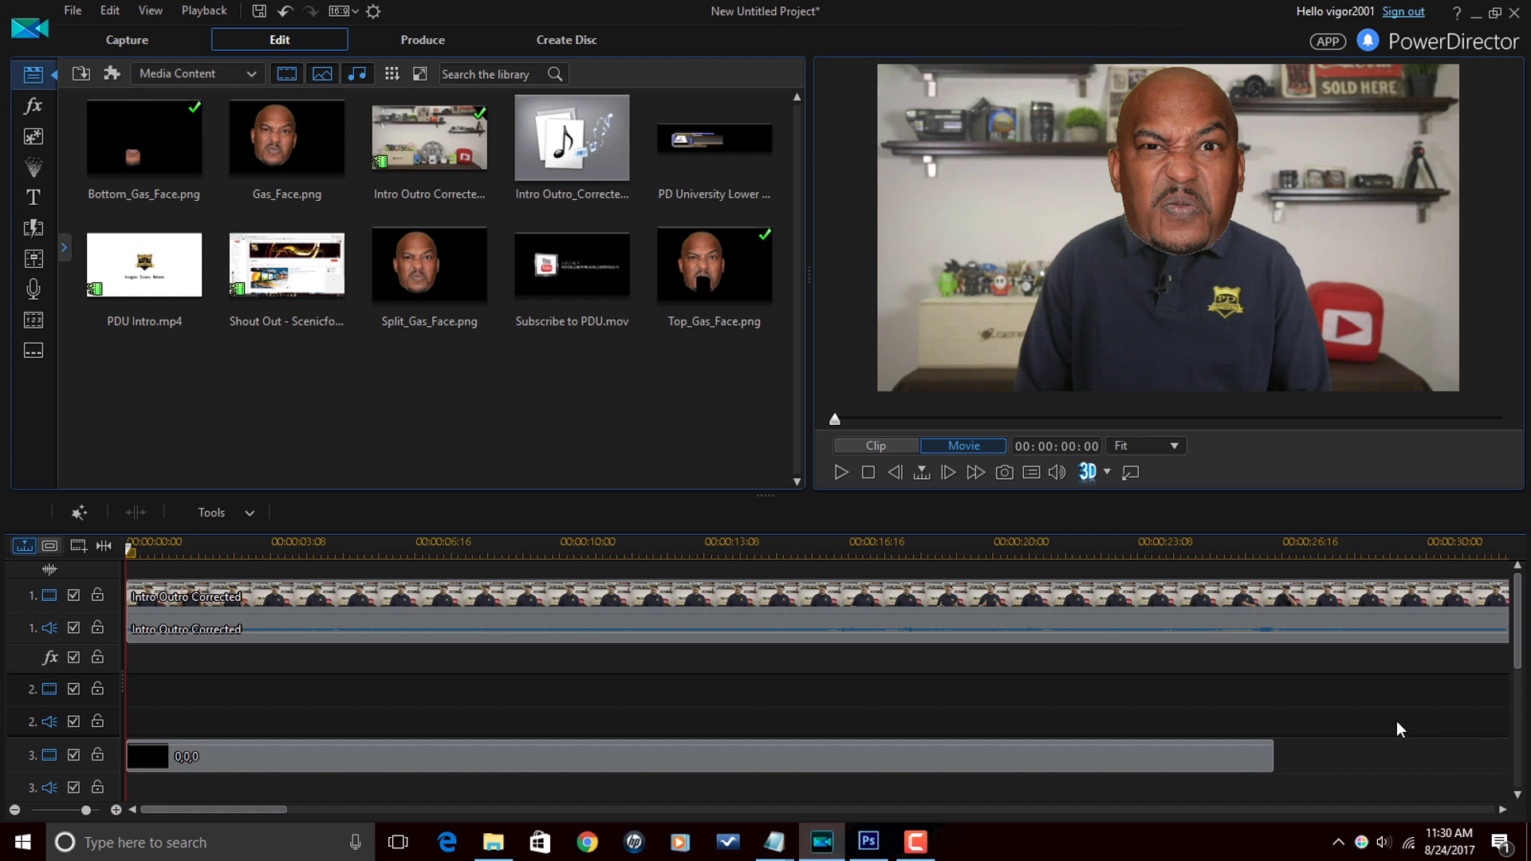
pyautogui.moveTo(1524, 647)
pyautogui.mouseDown()
pyautogui.moveTo(1528, 714)
pyautogui.moveTo(1520, 620)
pyautogui.mouseUp()
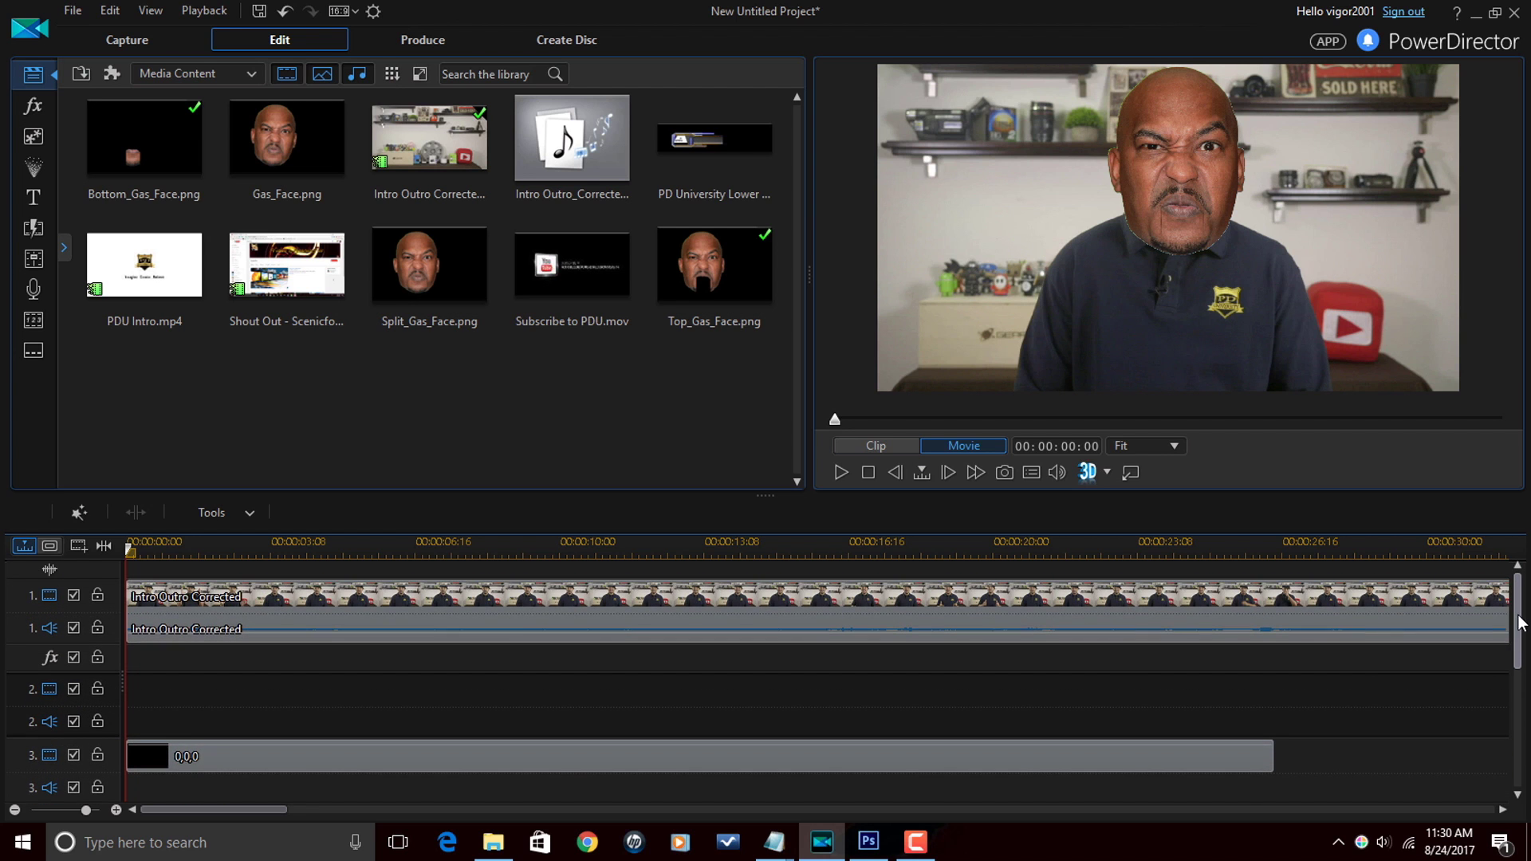
# Step: Run Automatic Music Beat Detection on Intro Outro Corrected, mark beats during playback, and apply them
pyautogui.rightClick(283, 601)
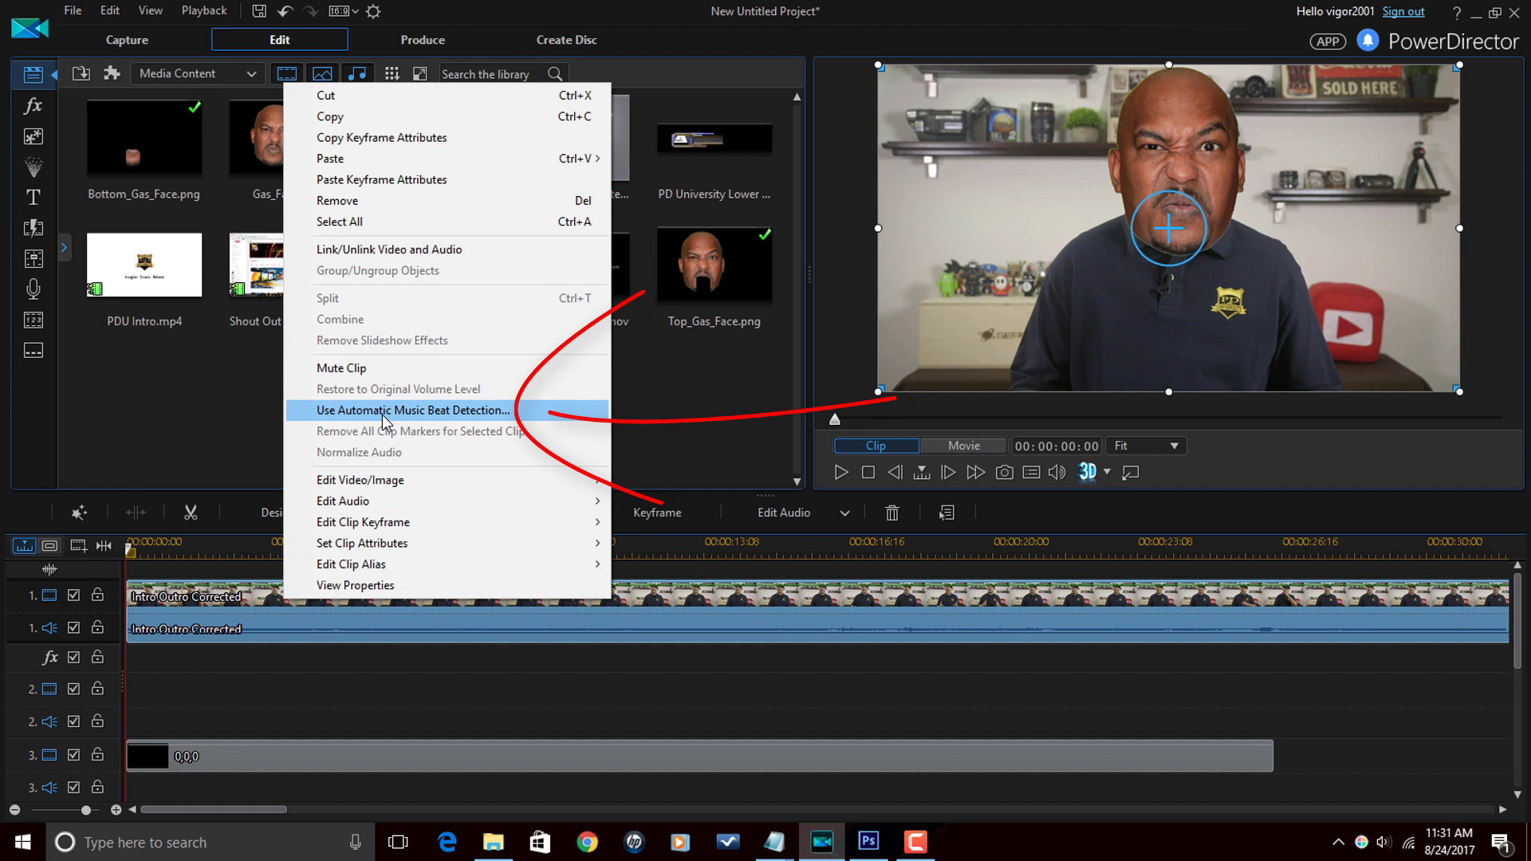
pyautogui.click(381, 413)
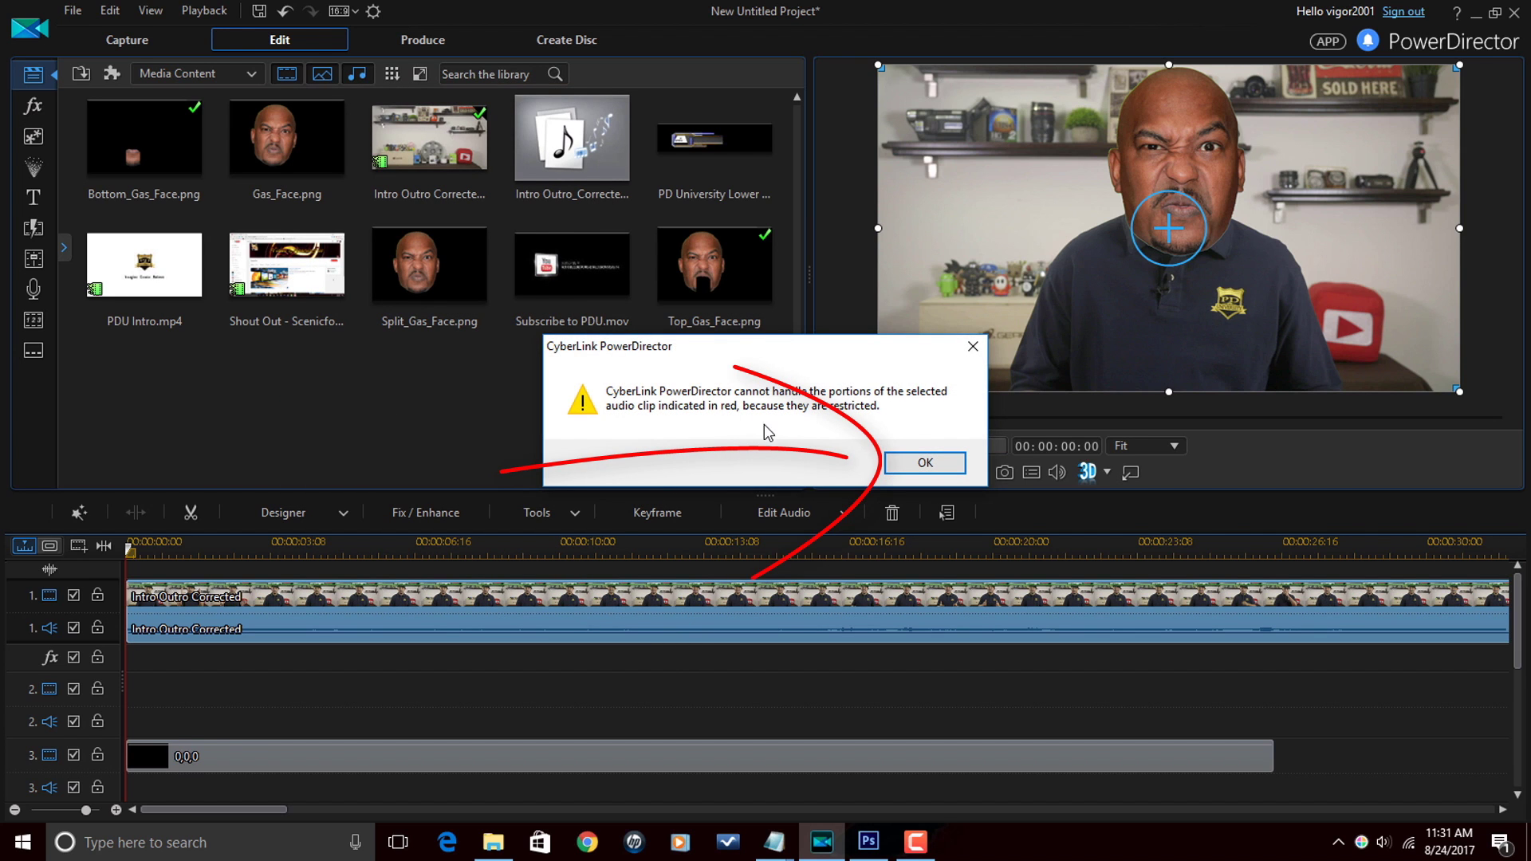
pyautogui.click(924, 464)
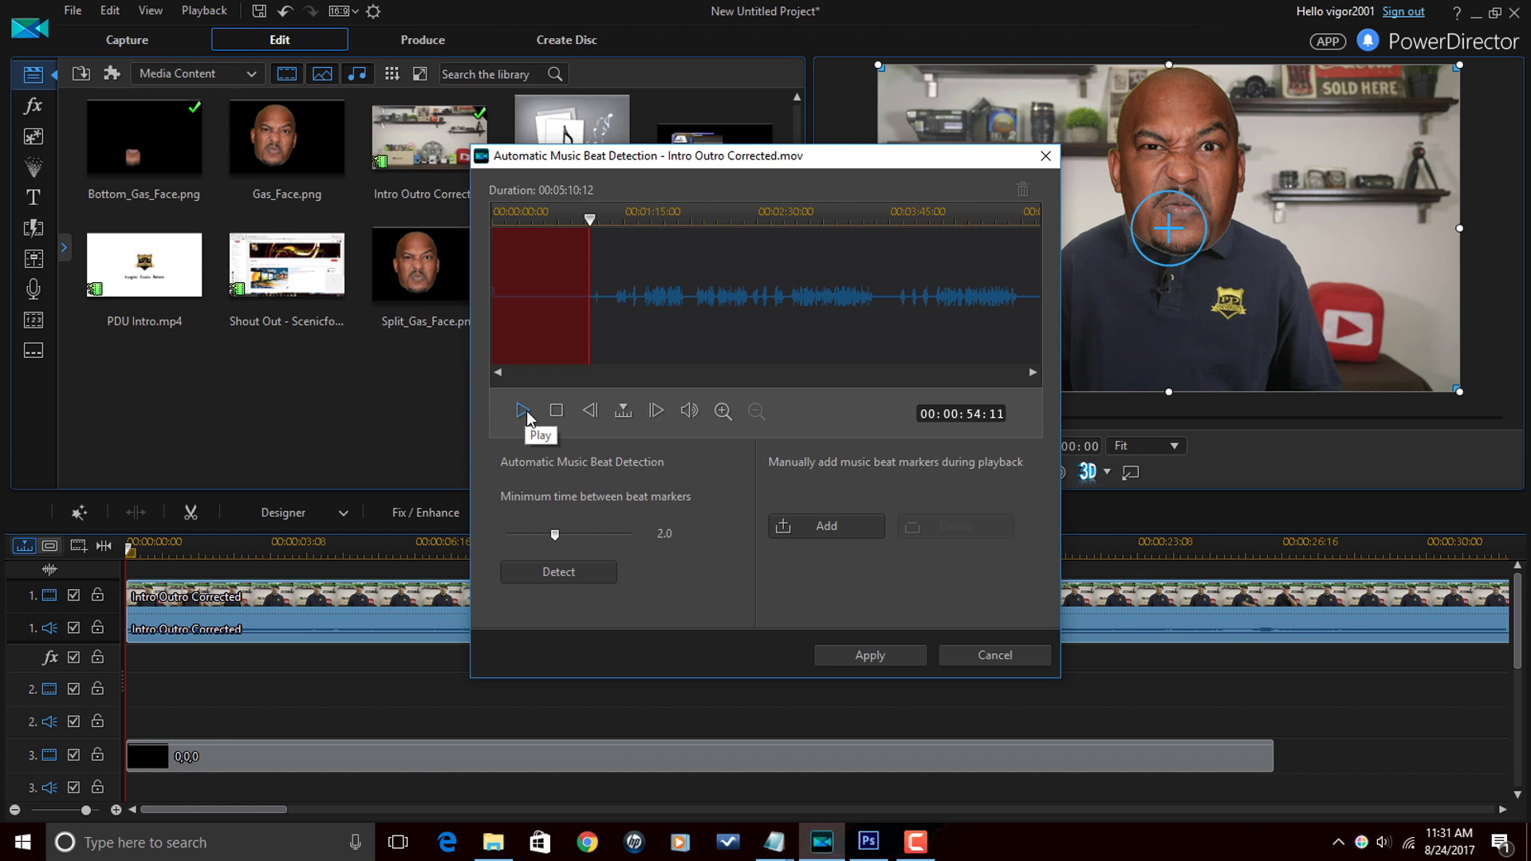
pyautogui.press('a')
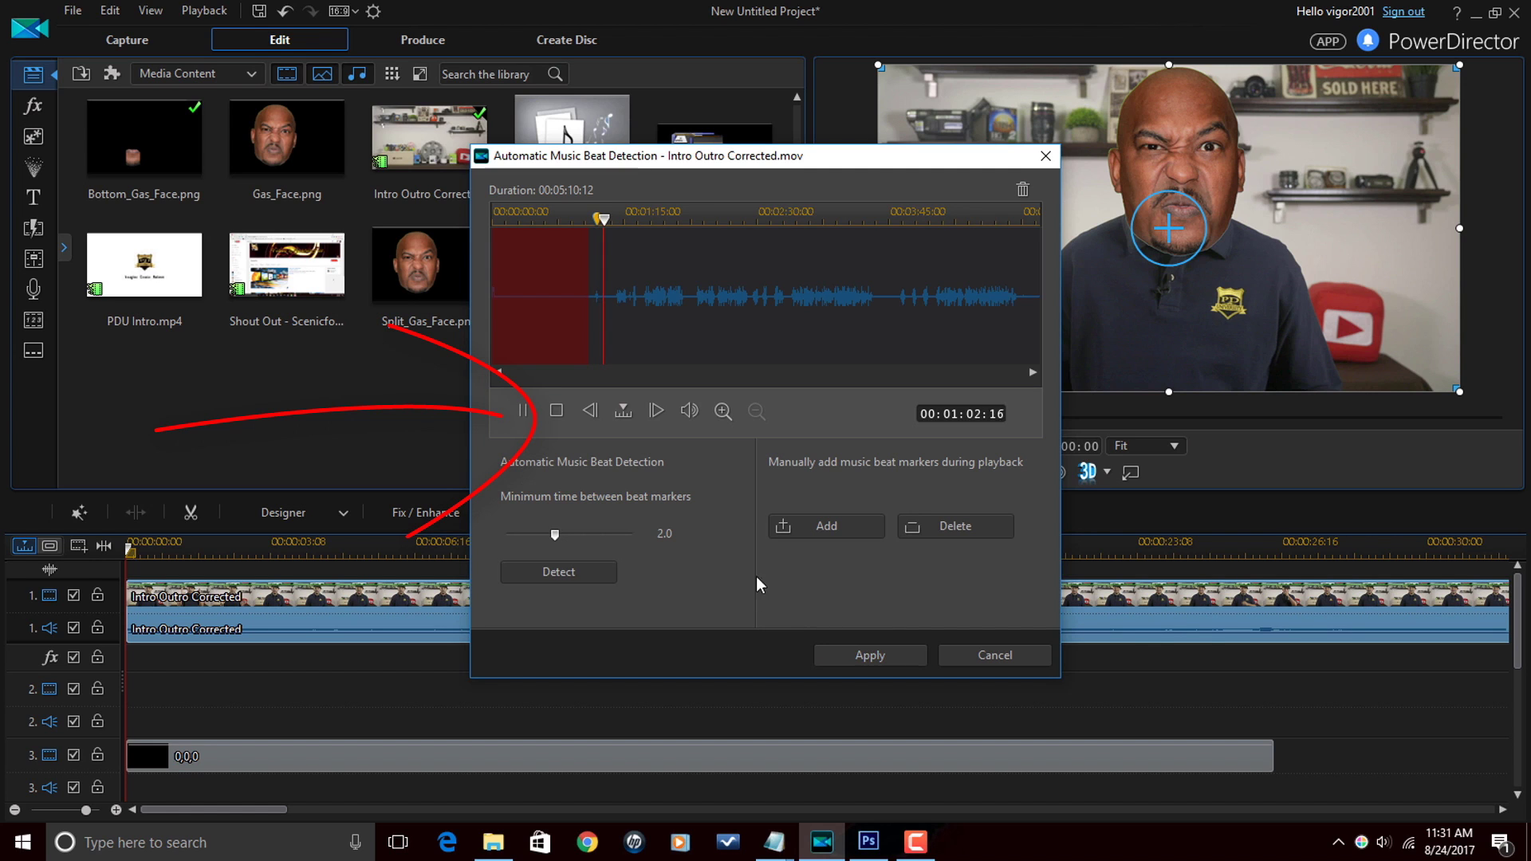
pyautogui.click(556, 411)
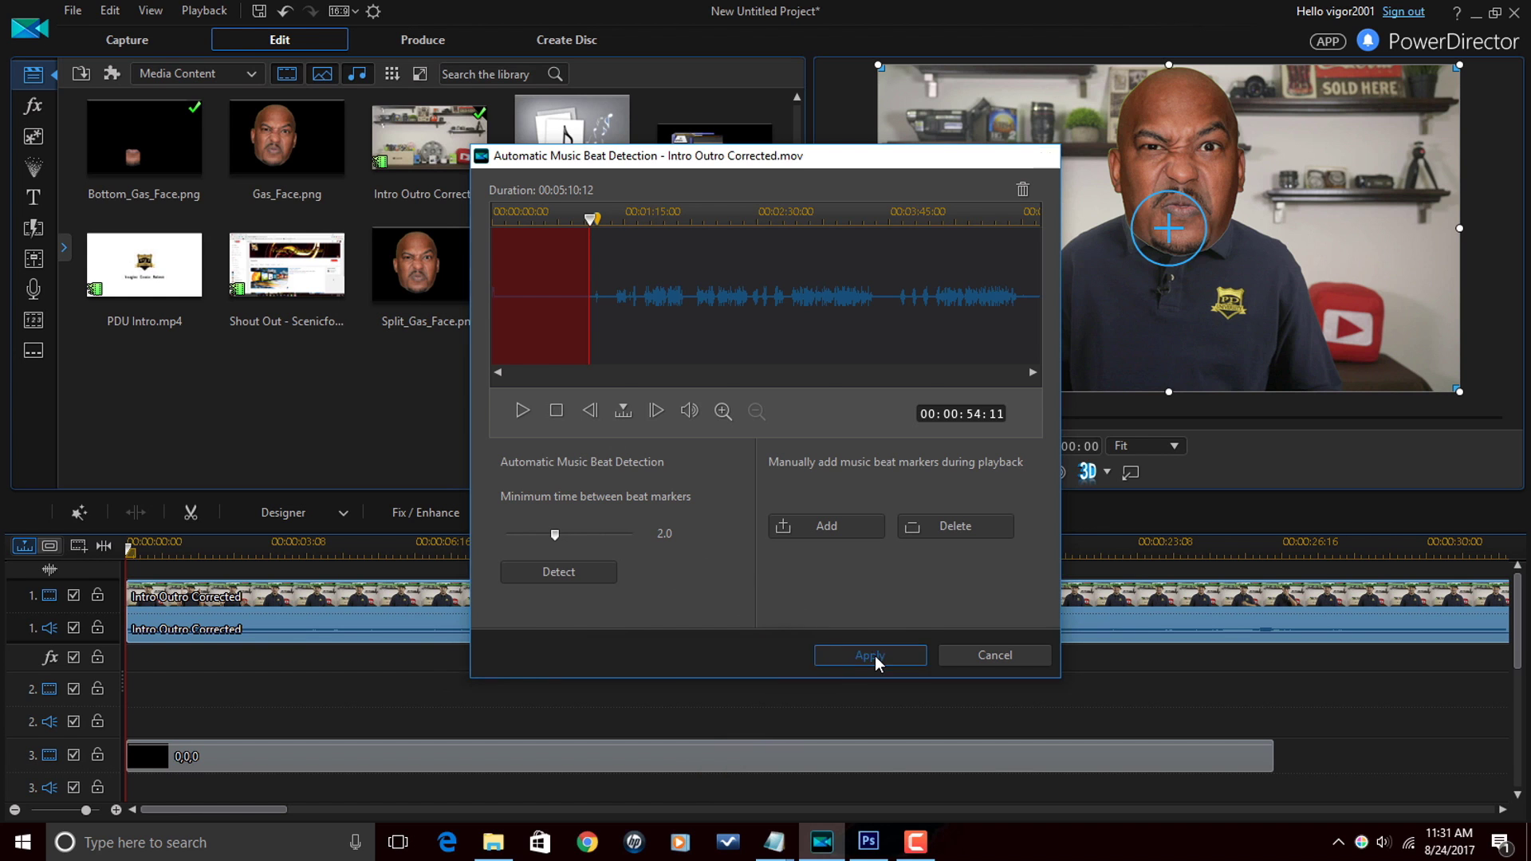
pyautogui.click(870, 655)
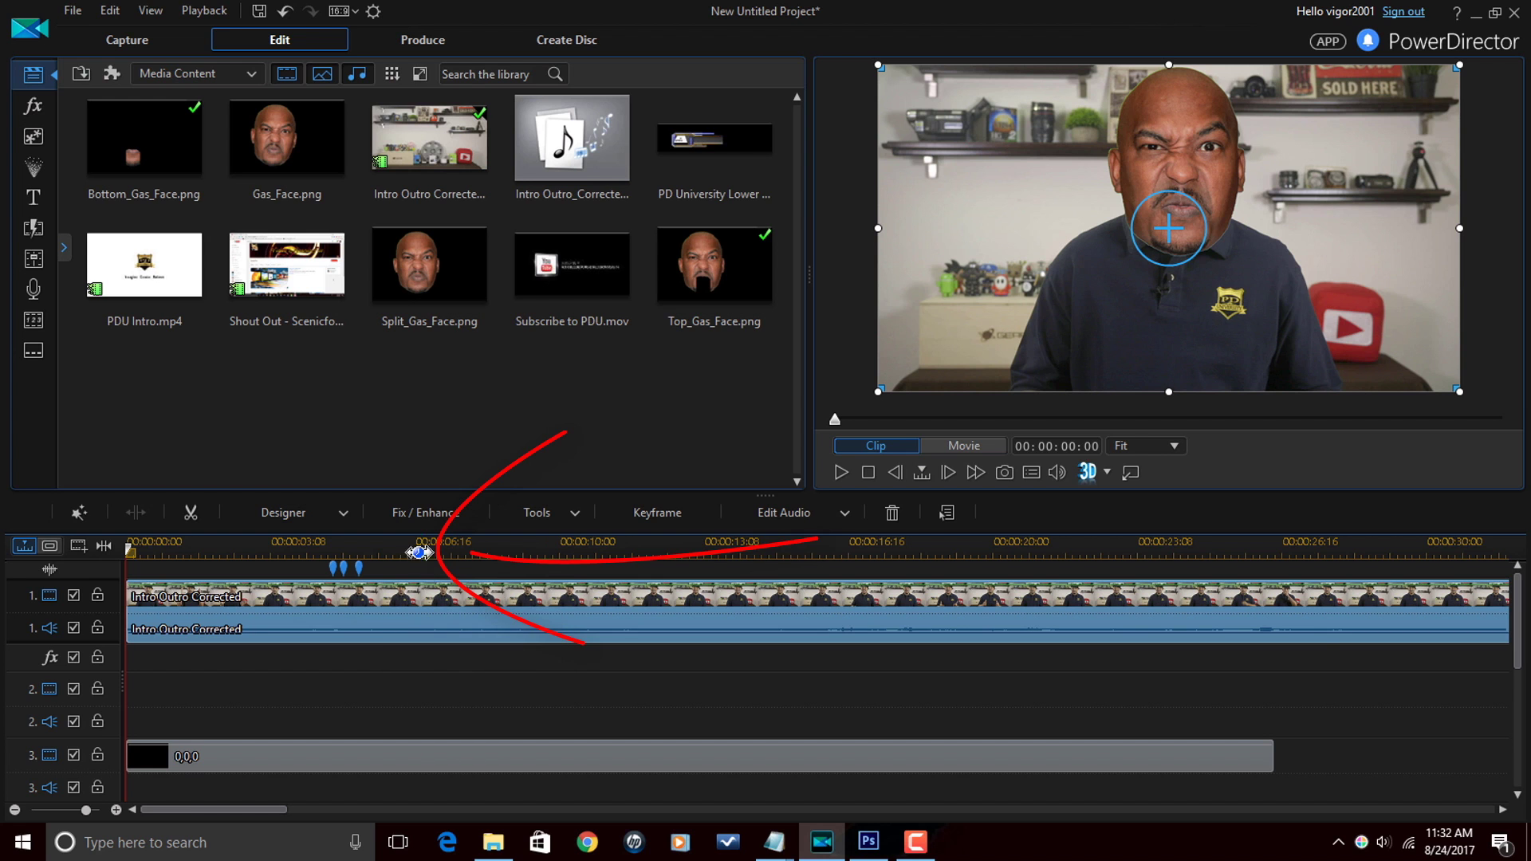
# Step: Zoom in on the beat markers and play the section after 00:00:04:14
pyautogui.moveTo(401, 543)
pyautogui.mouseDown()
pyautogui.moveTo(1247, 543)
pyautogui.moveTo(738, 542)
pyautogui.mouseUp()
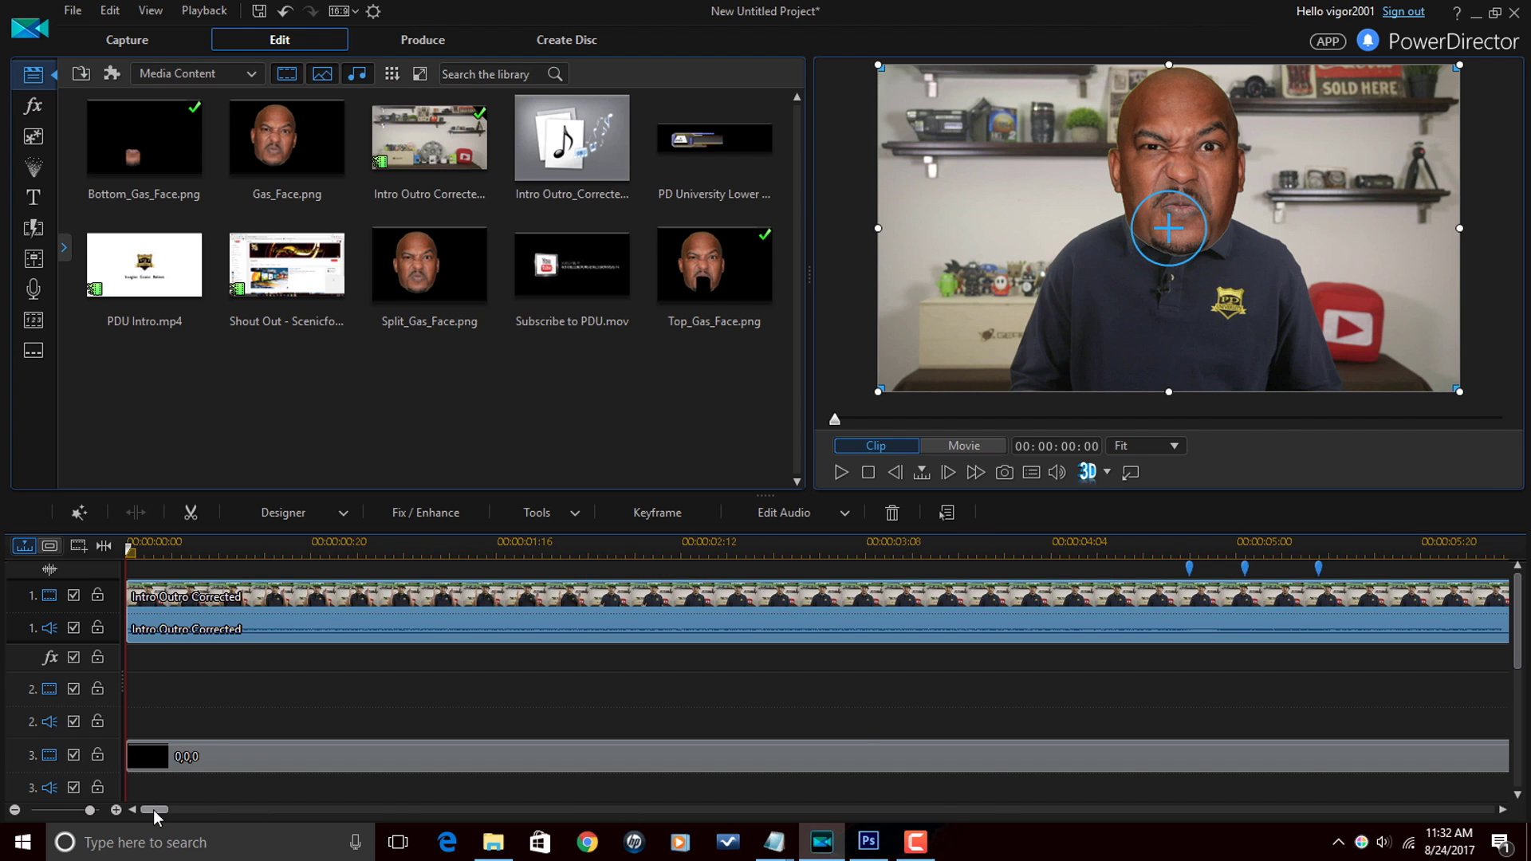
pyautogui.moveTo(143, 809); pyautogui.dragTo(159, 809)
pyautogui.moveTo(807, 540); pyautogui.dragTo(905, 539)
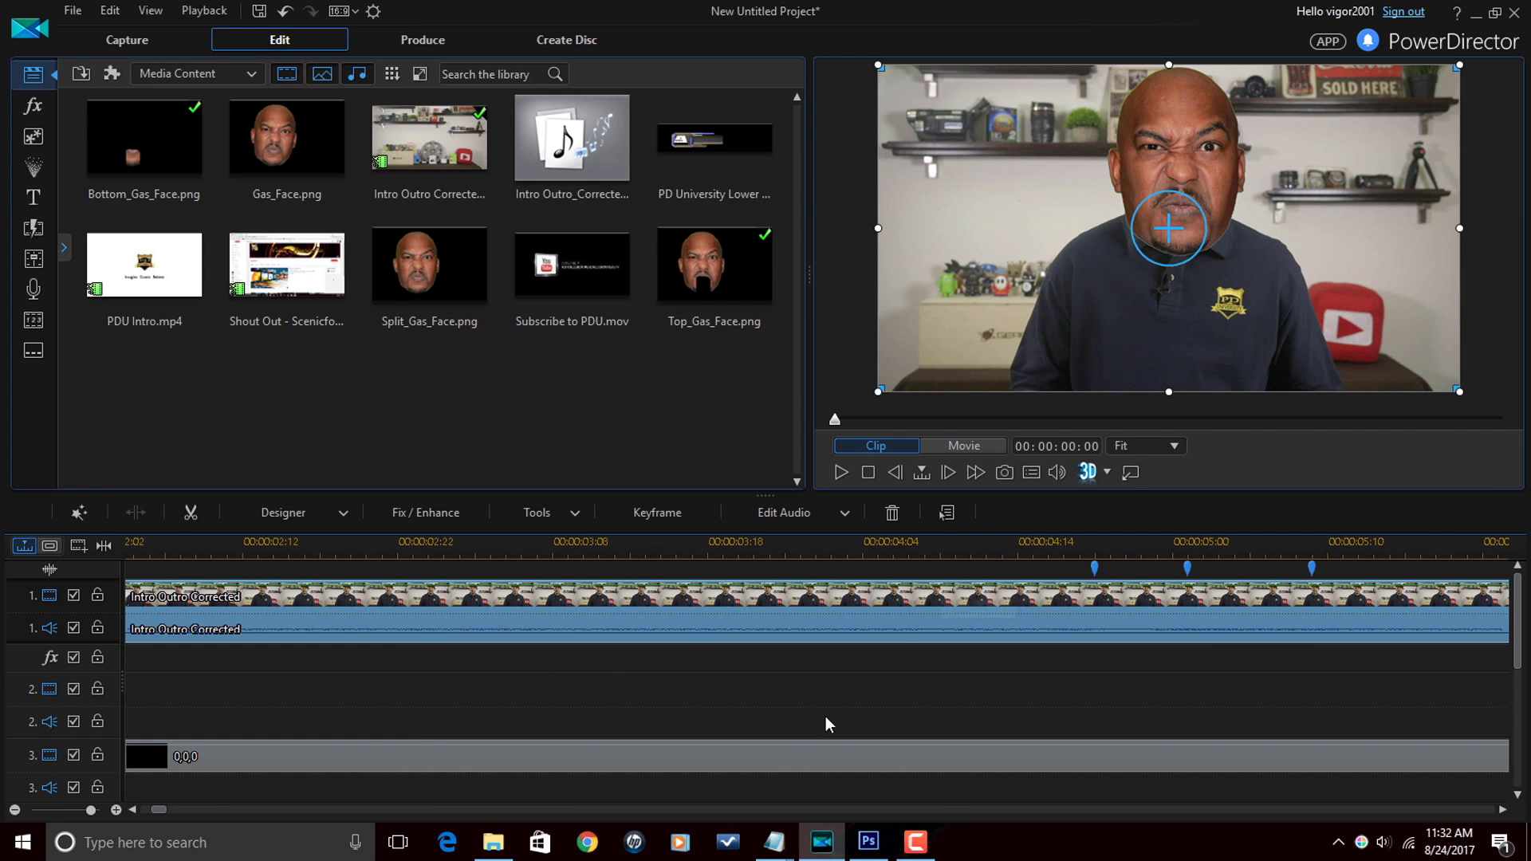
pyautogui.moveTo(162, 809); pyautogui.dragTo(173, 813)
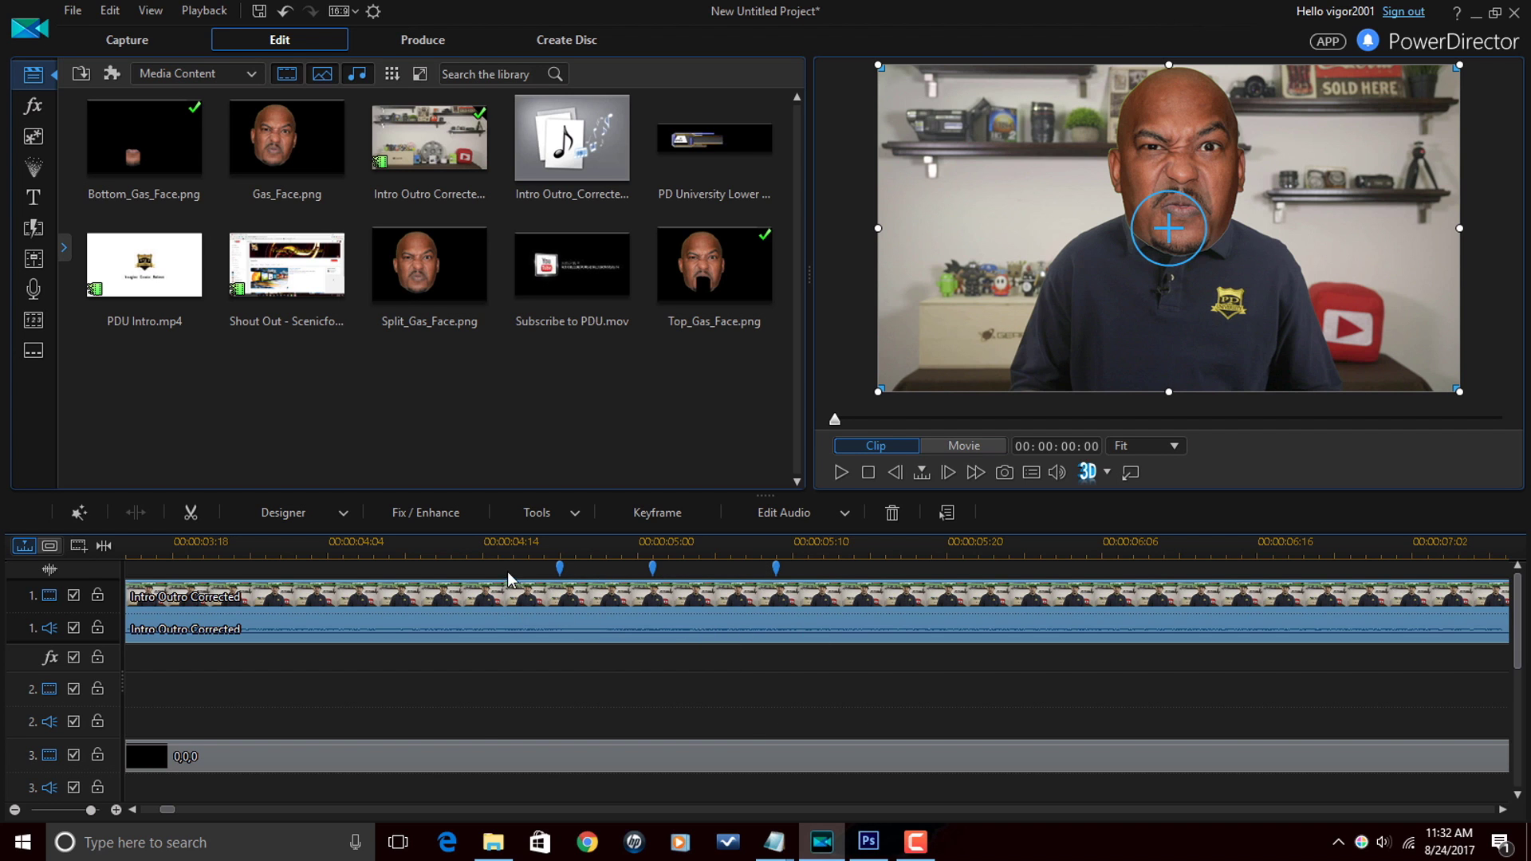
pyautogui.click(482, 568)
pyautogui.press('space')
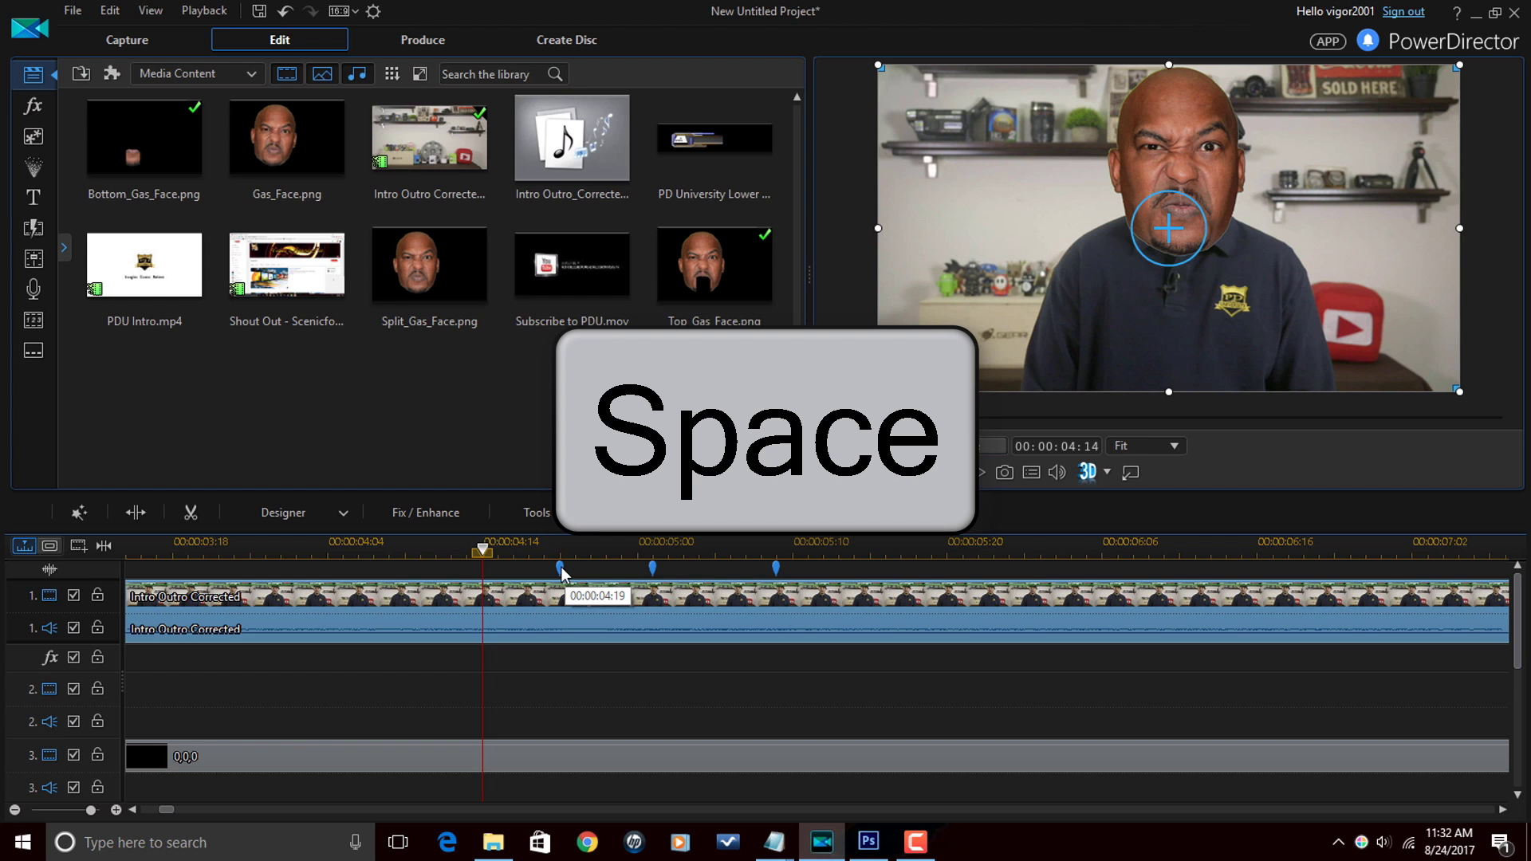
pyautogui.press('space')
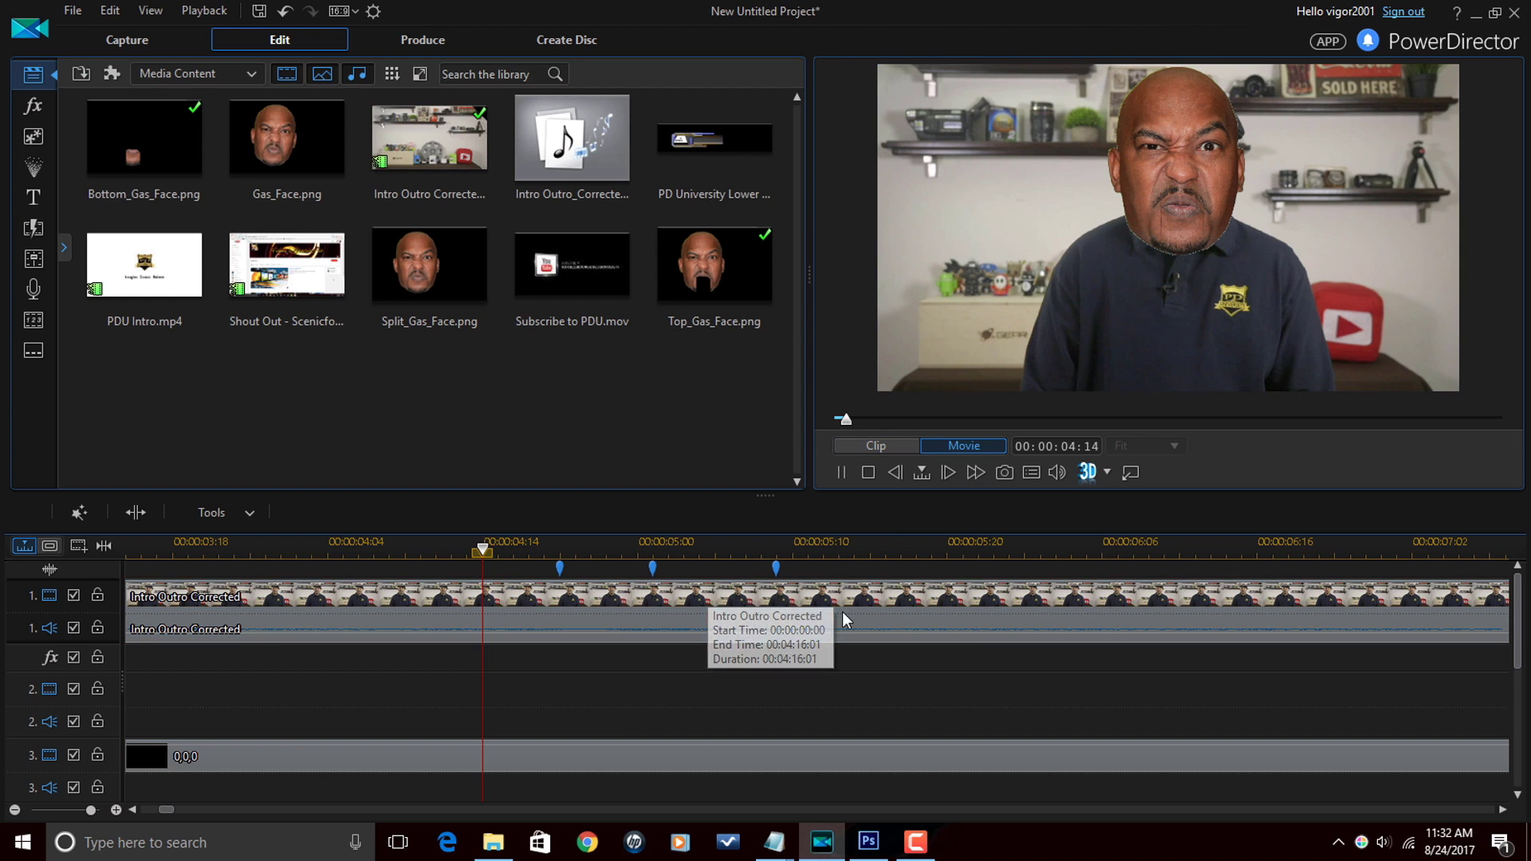
pyautogui.press('space')
# Step: Replay from 00:00:04:14 several times, returning the playhead to that mark after each pass
pyautogui.click(478, 551)
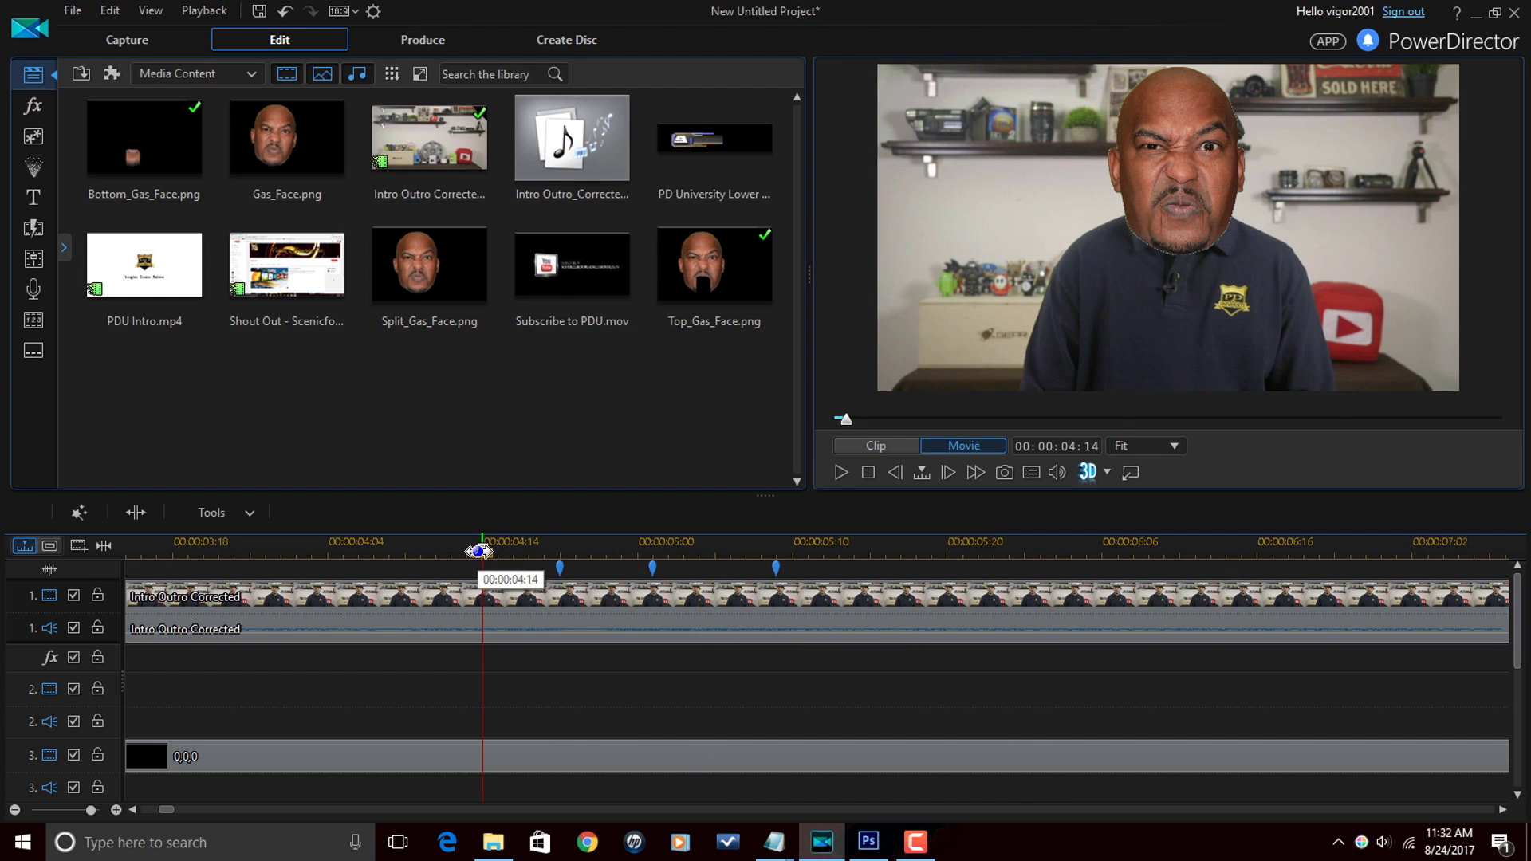
pyautogui.press('space')
pyautogui.press('space')
pyautogui.click(434, 550)
pyautogui.press('space')
pyautogui.press('space')
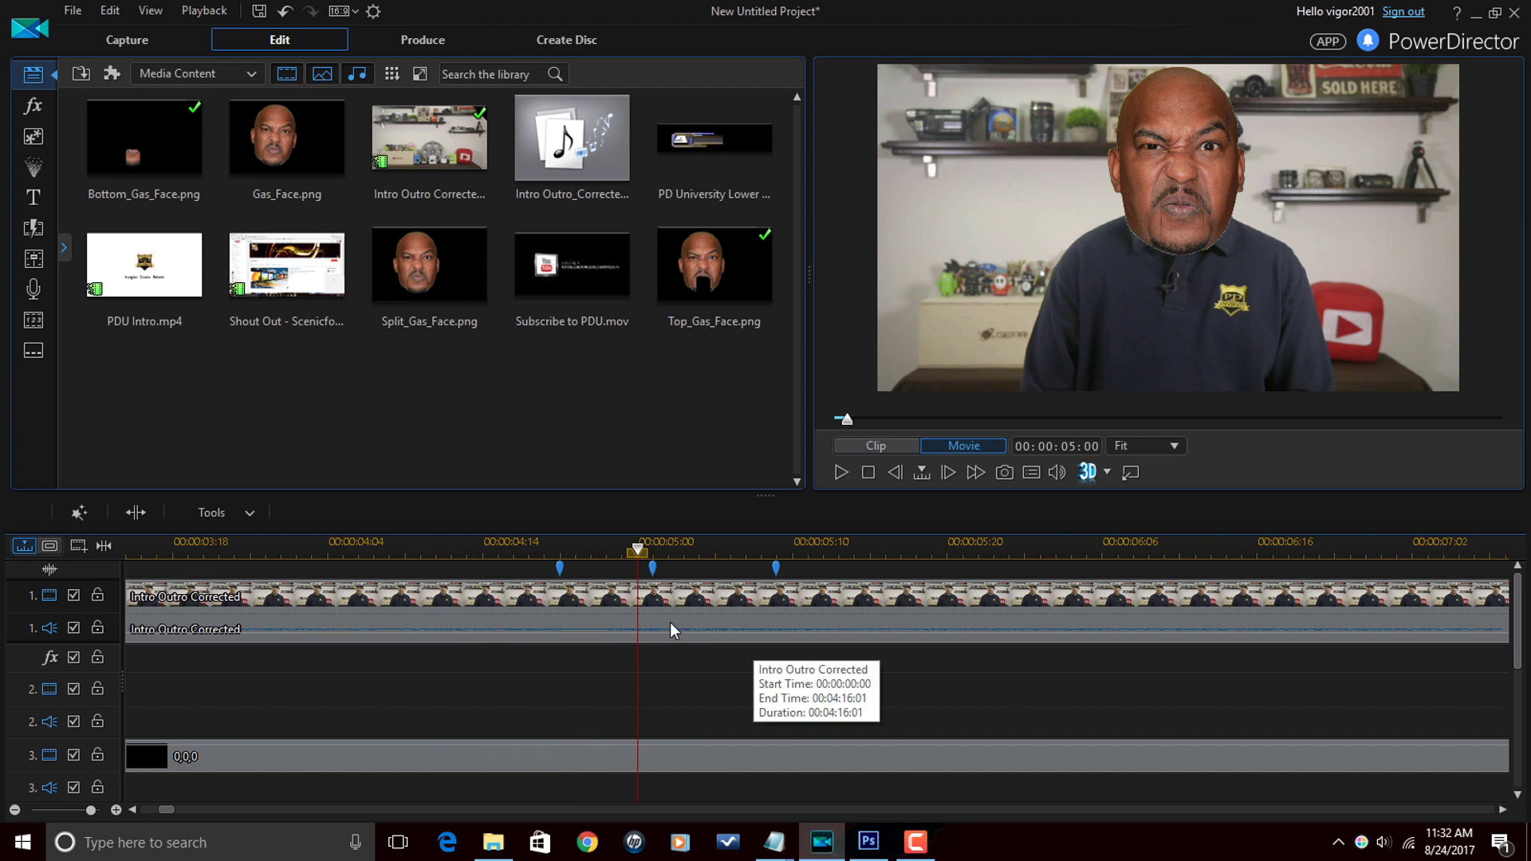
pyautogui.click(483, 554)
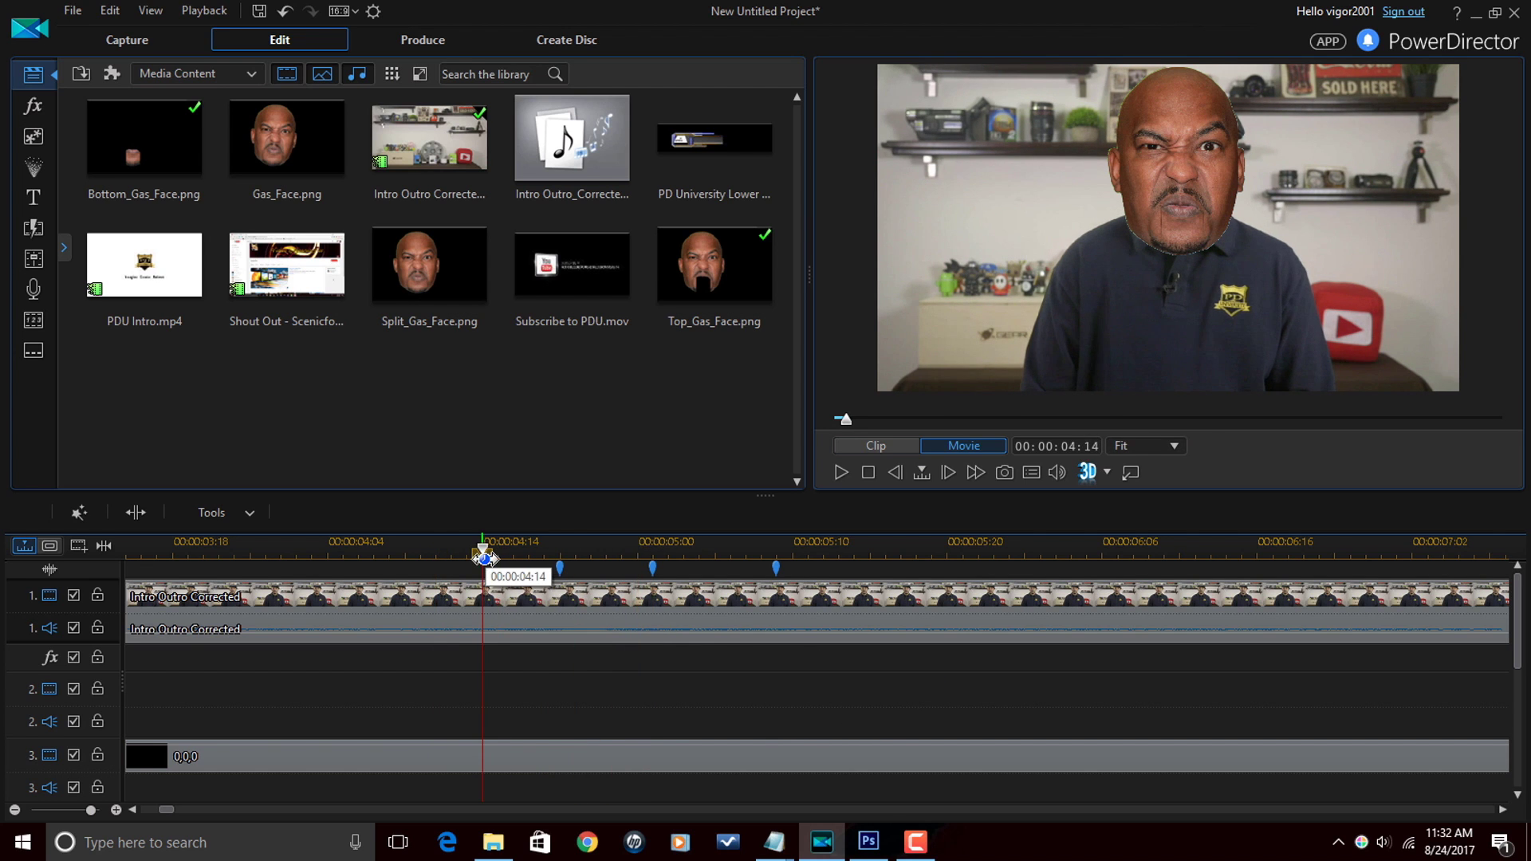
pyautogui.press('space')
pyautogui.press('space')
pyautogui.click(483, 557)
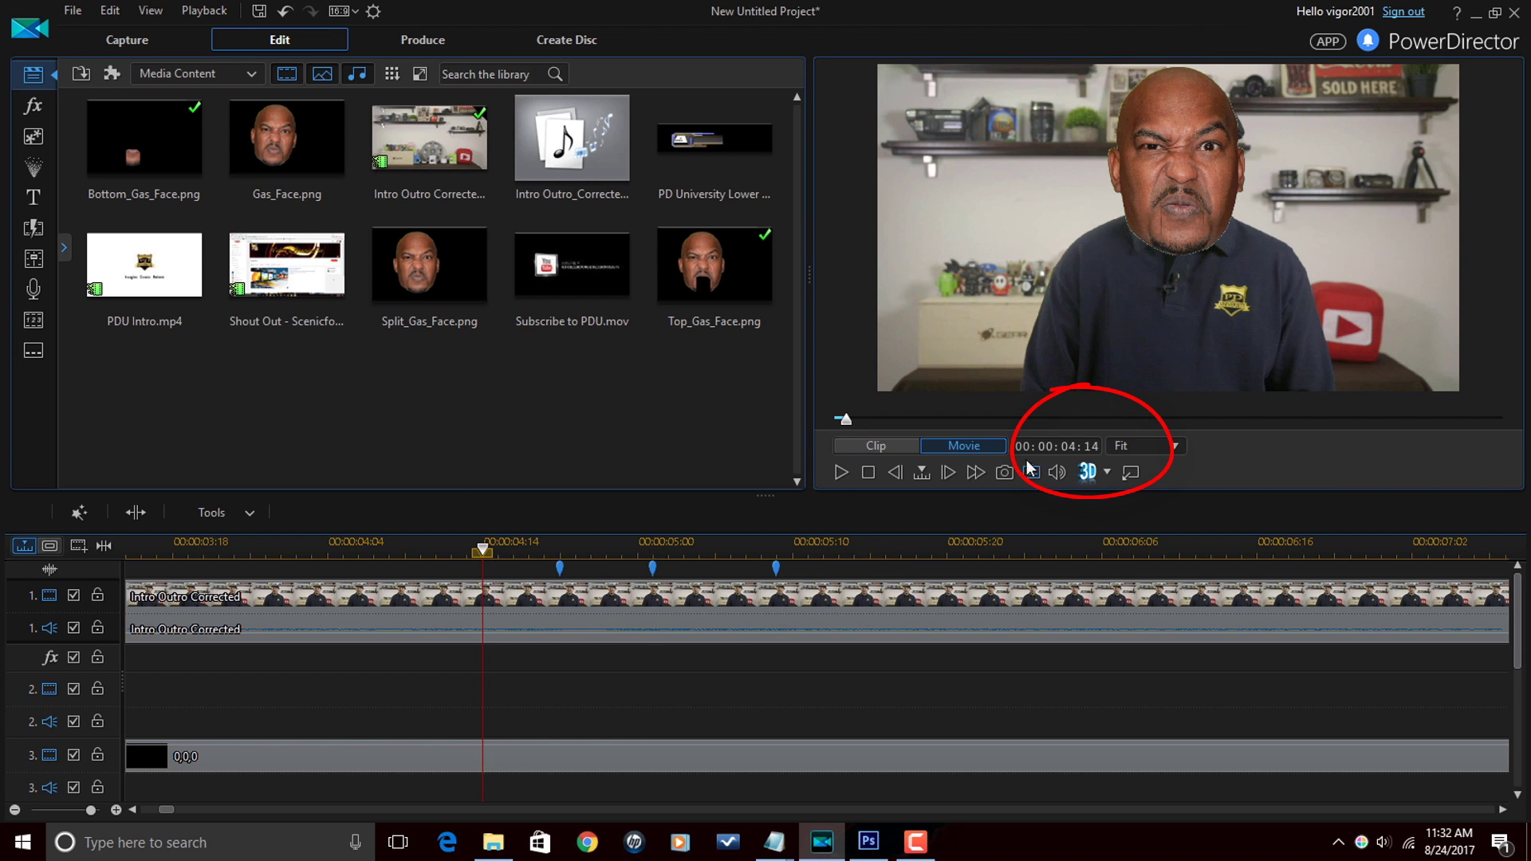
# Step: Move the first clip marker to 00:00:04:14 and play from it to check
pyautogui.rightClick(561, 568)
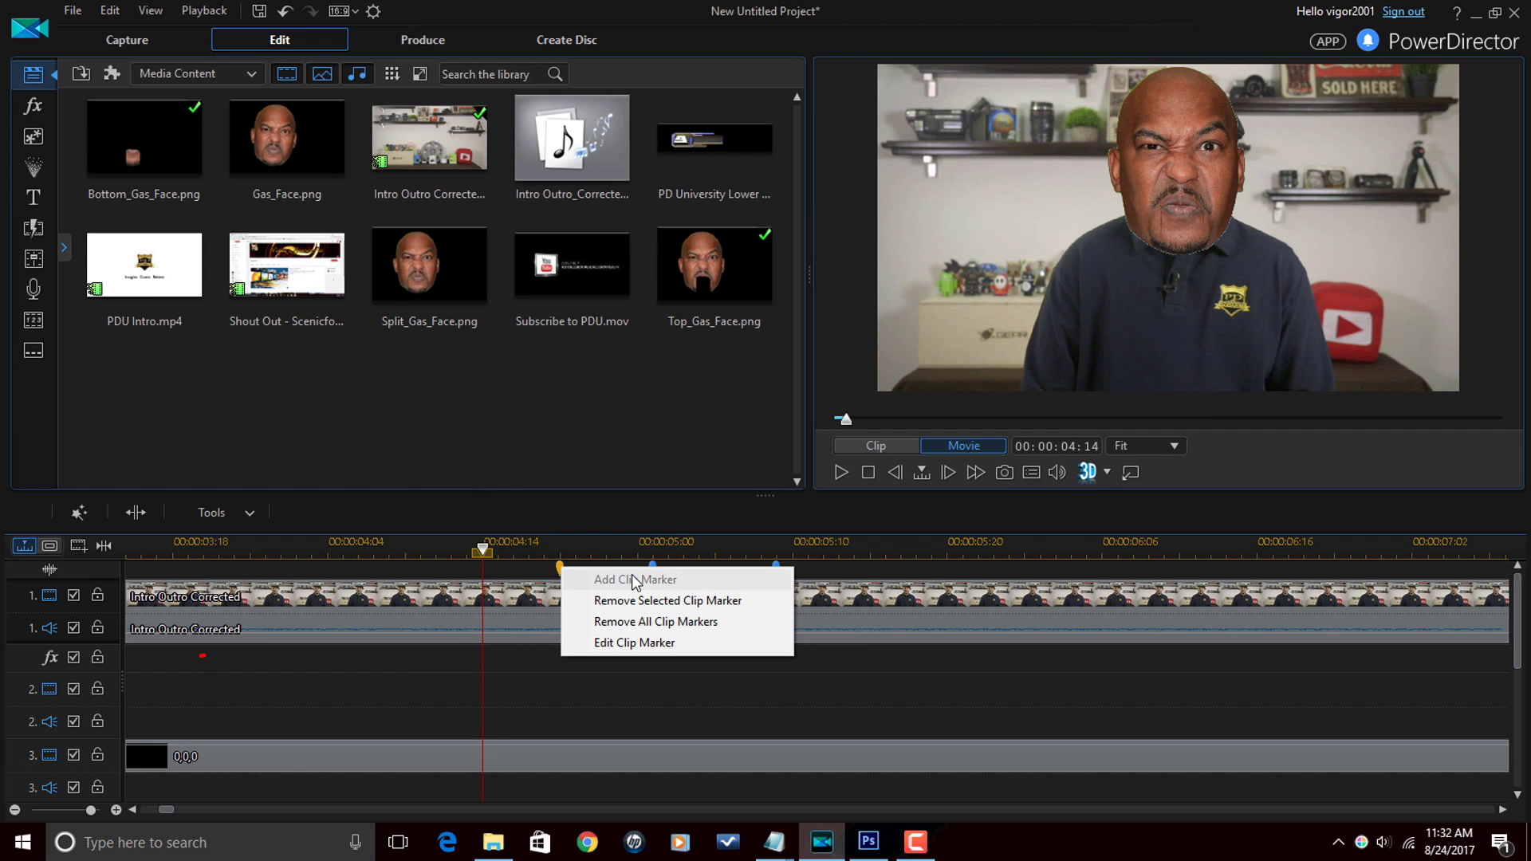
pyautogui.click(672, 645)
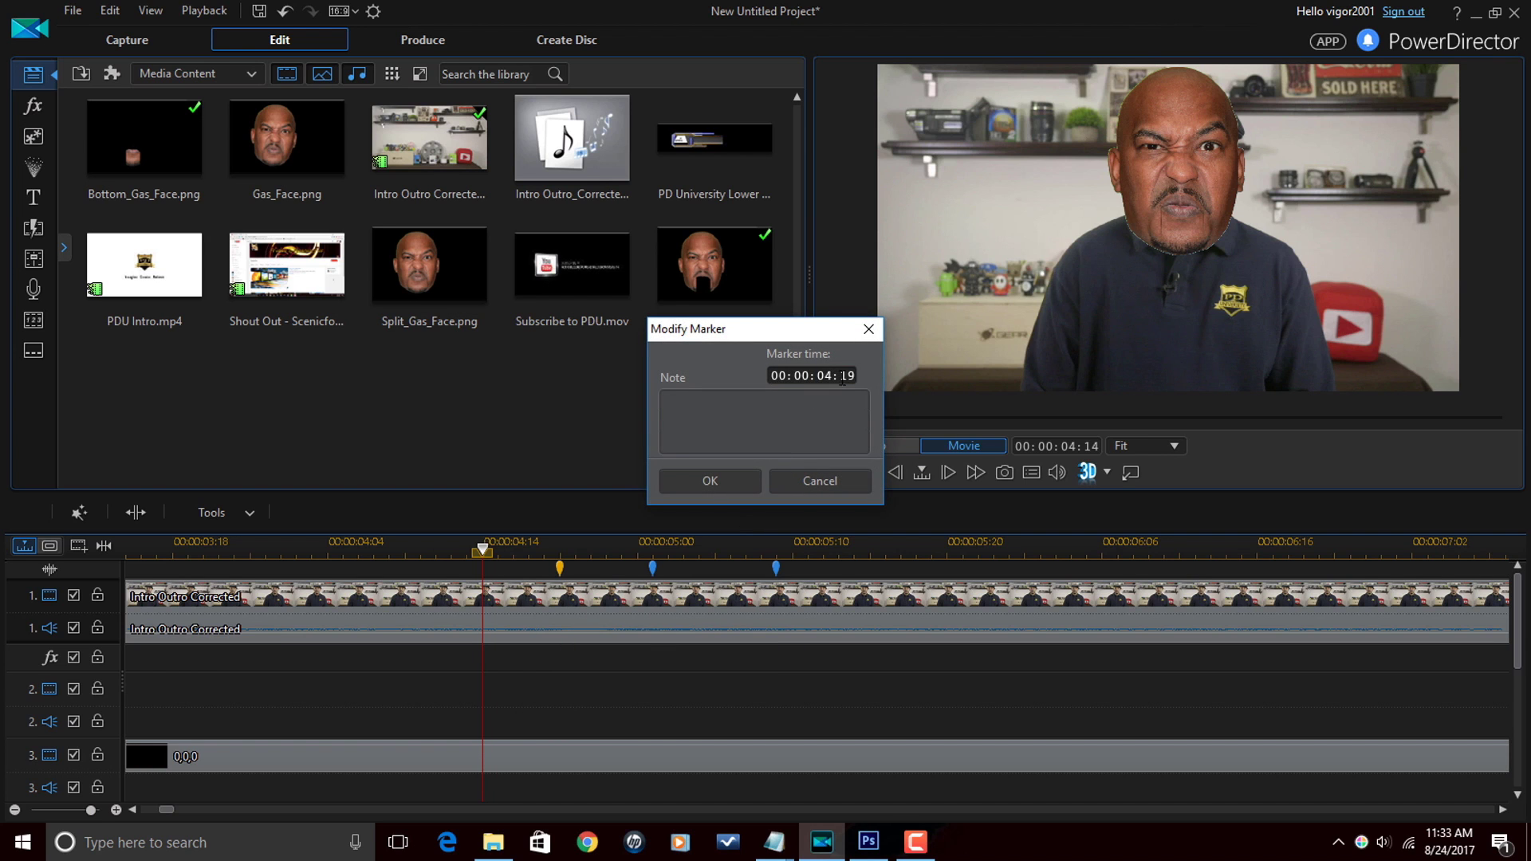
pyautogui.write('14')
pyautogui.click(721, 477)
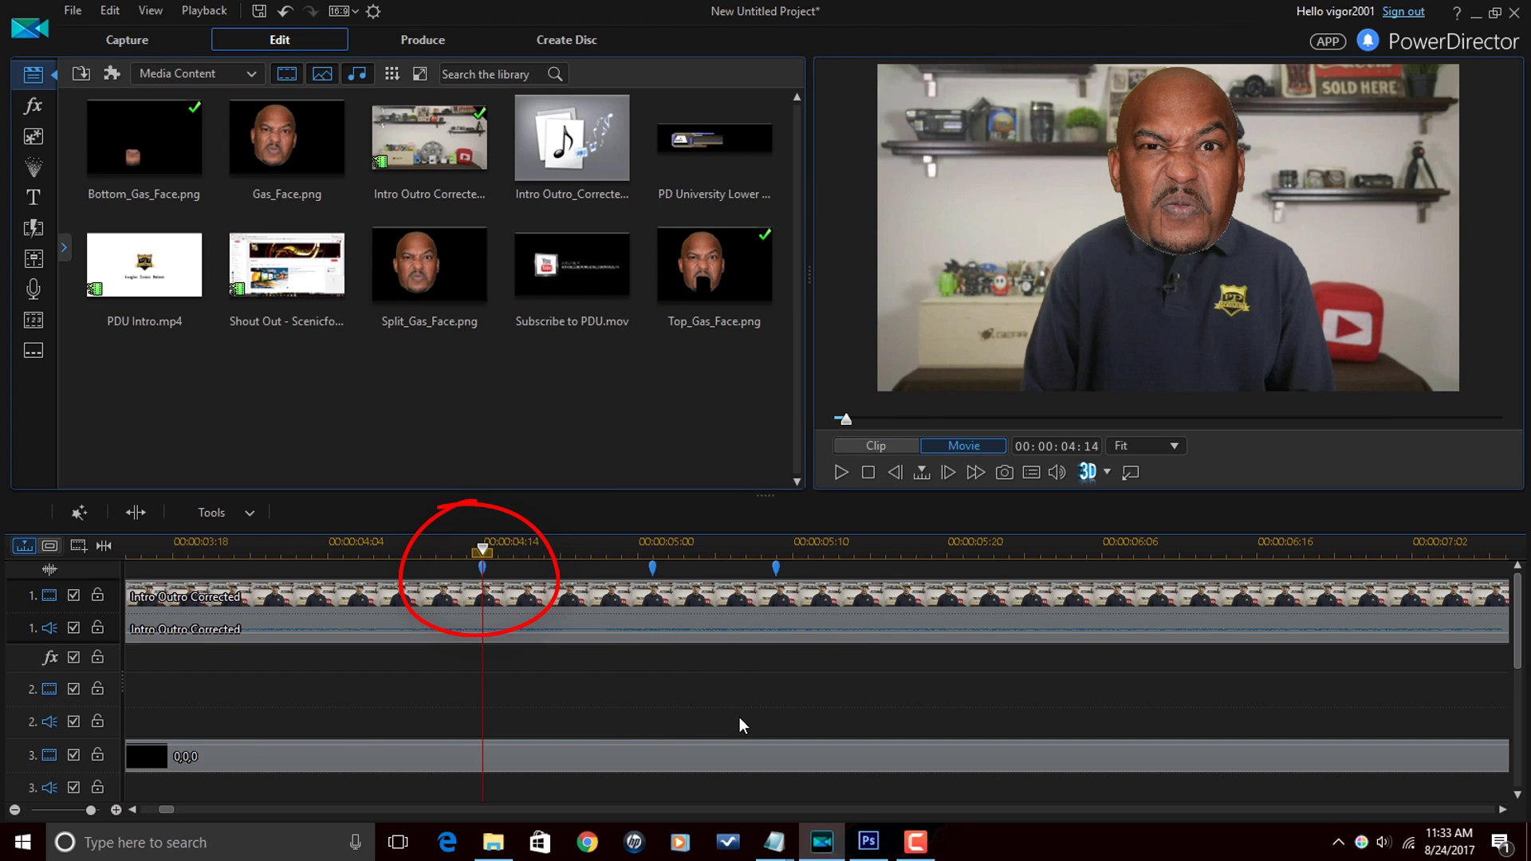
pyautogui.press('space')
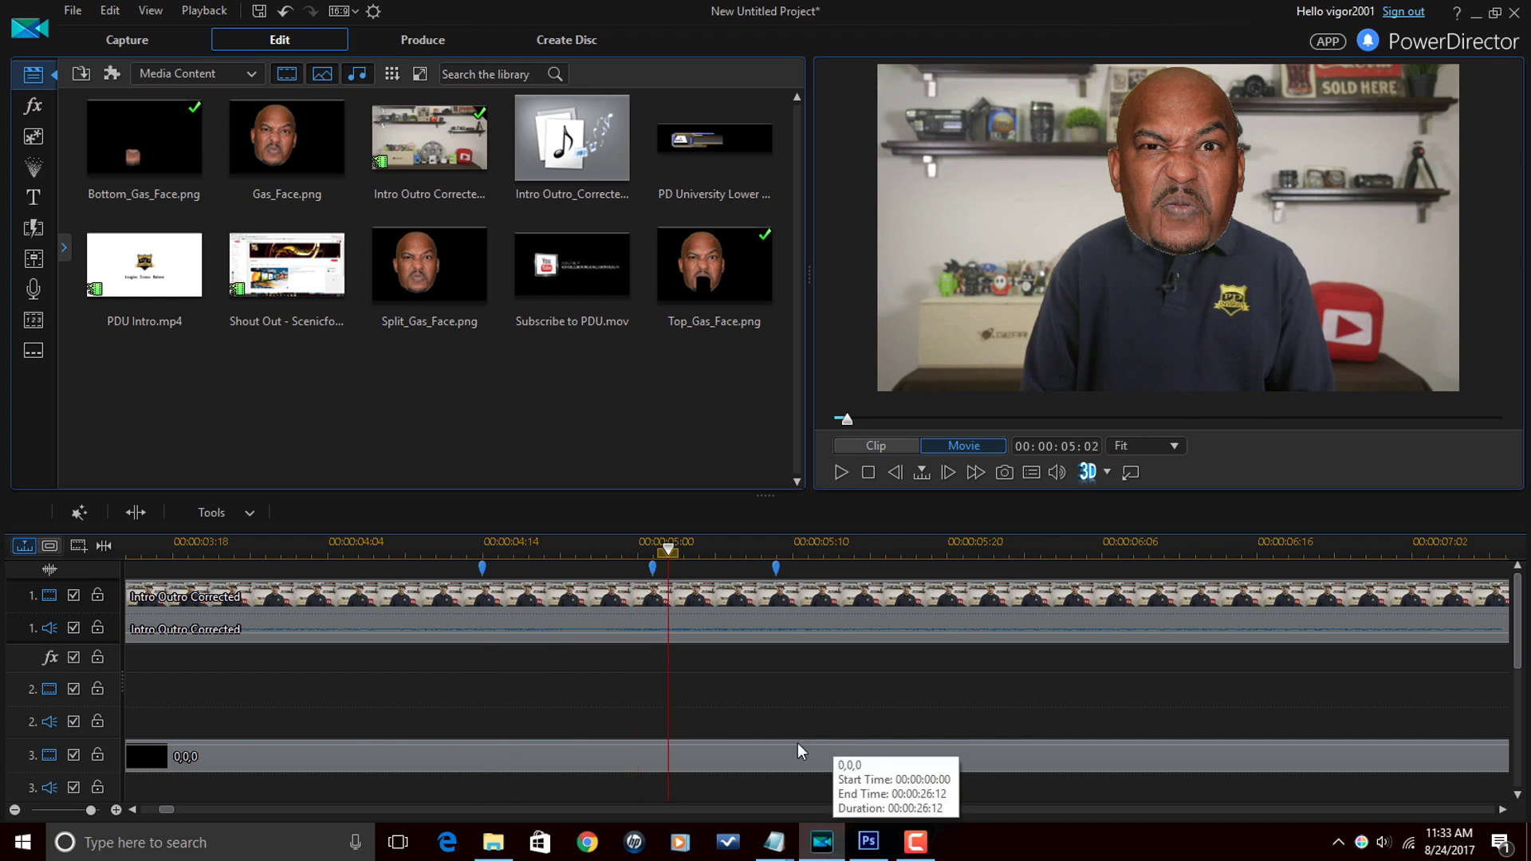
pyautogui.press('space')
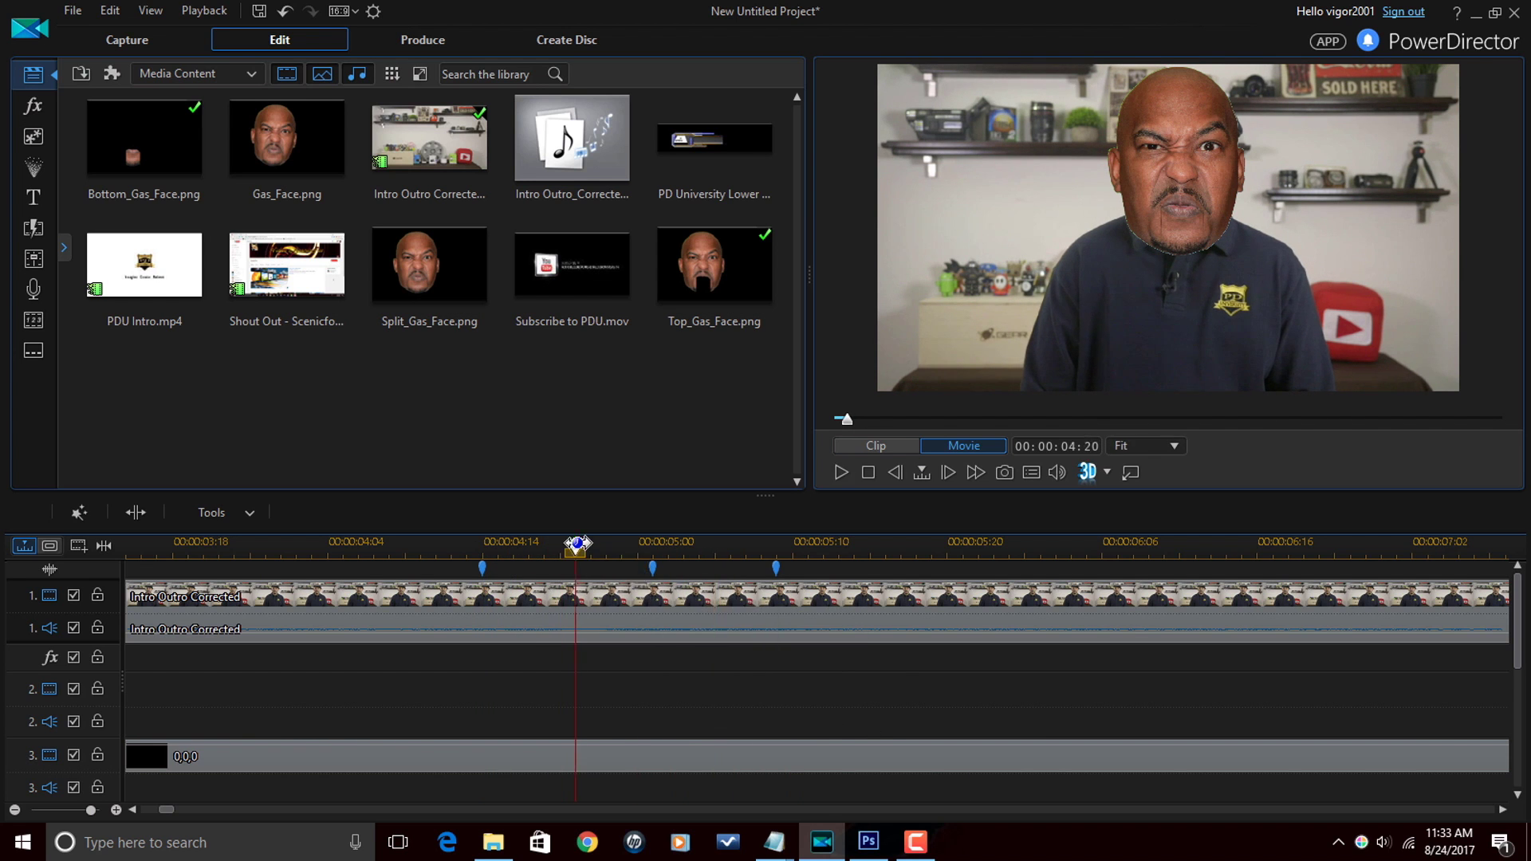
# Step: Move the second marker to 00:00:04:19 and the third to 00:00:05:03
pyautogui.rightClick(652, 568)
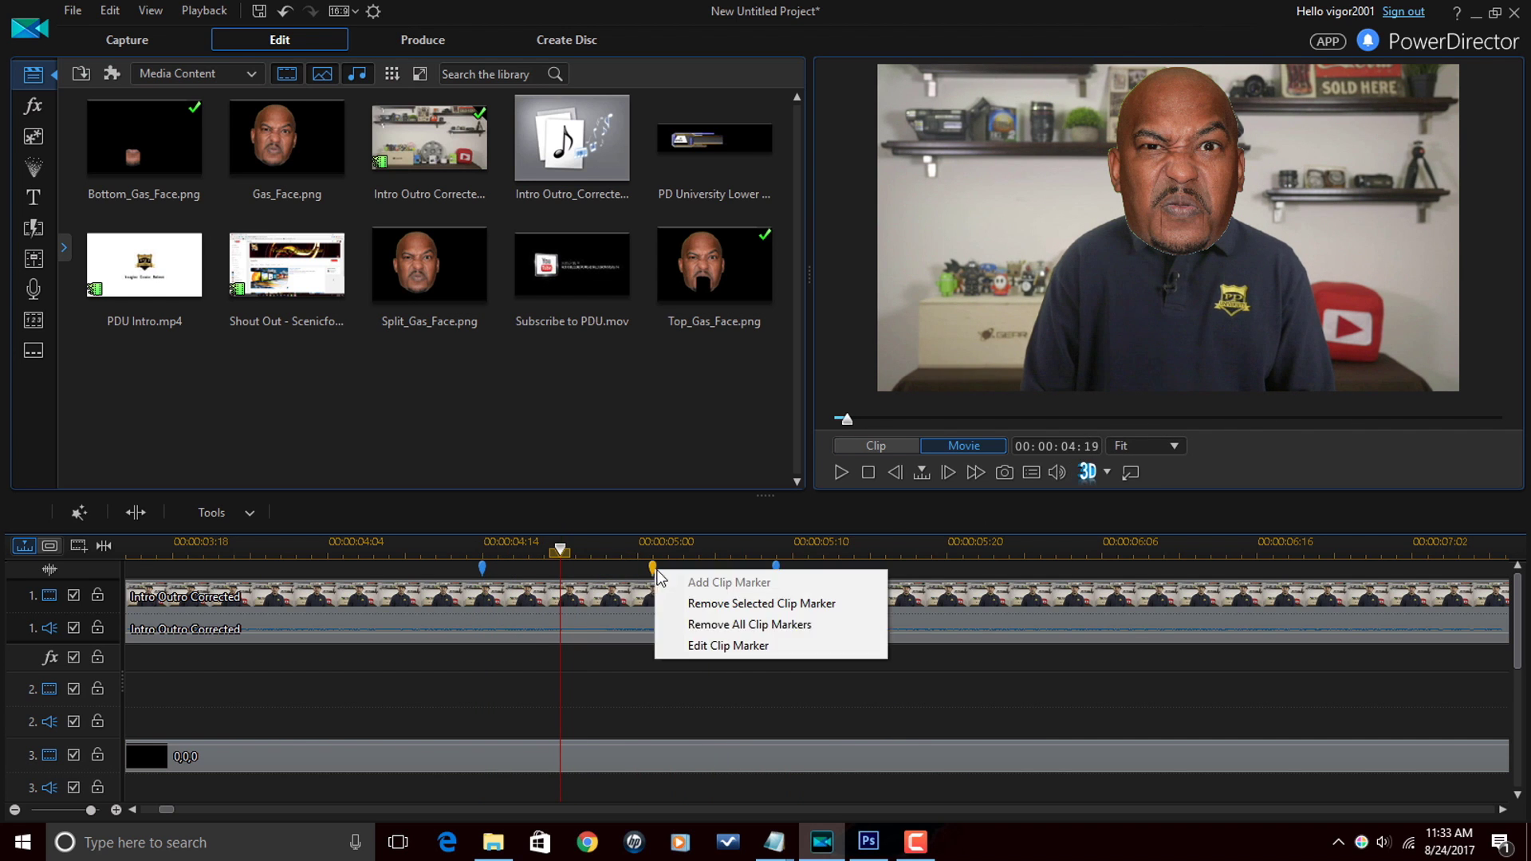
pyautogui.click(745, 647)
pyautogui.click(710, 481)
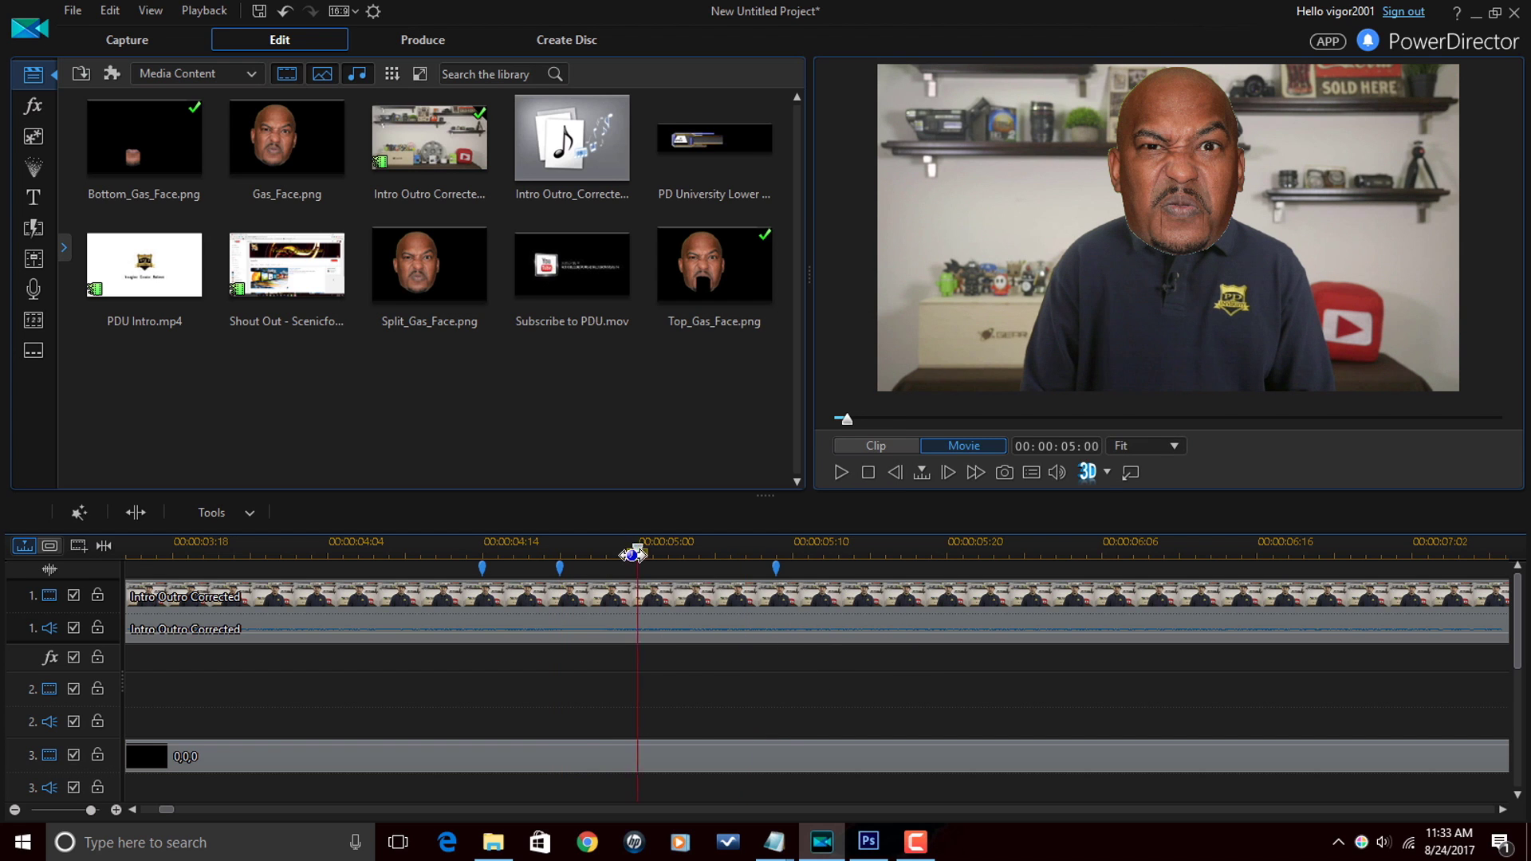
pyautogui.click(680, 545)
pyautogui.rightClick(776, 568)
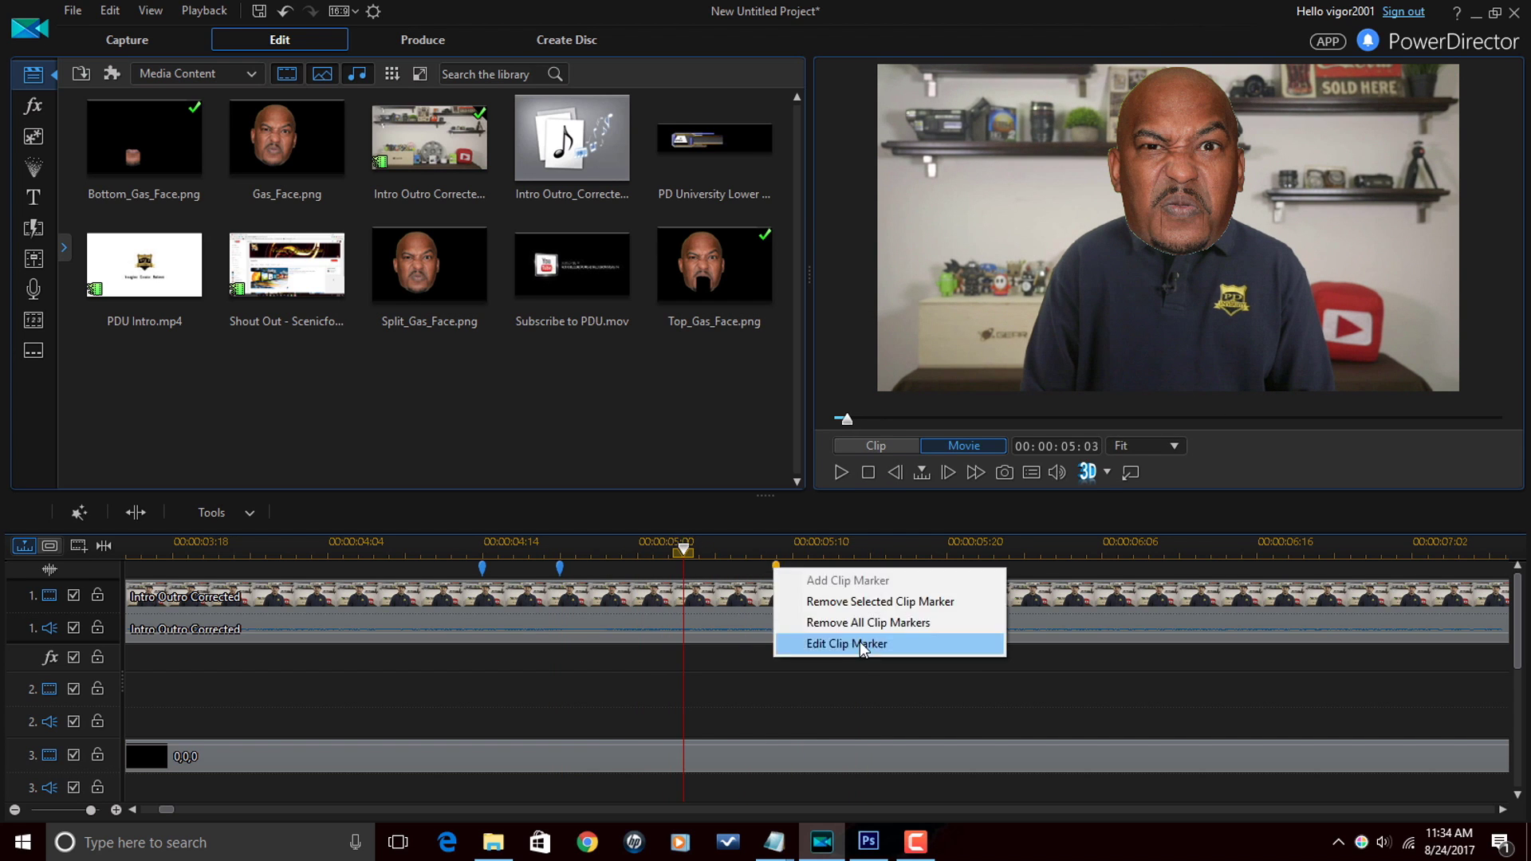
pyautogui.click(830, 646)
pyautogui.click(707, 480)
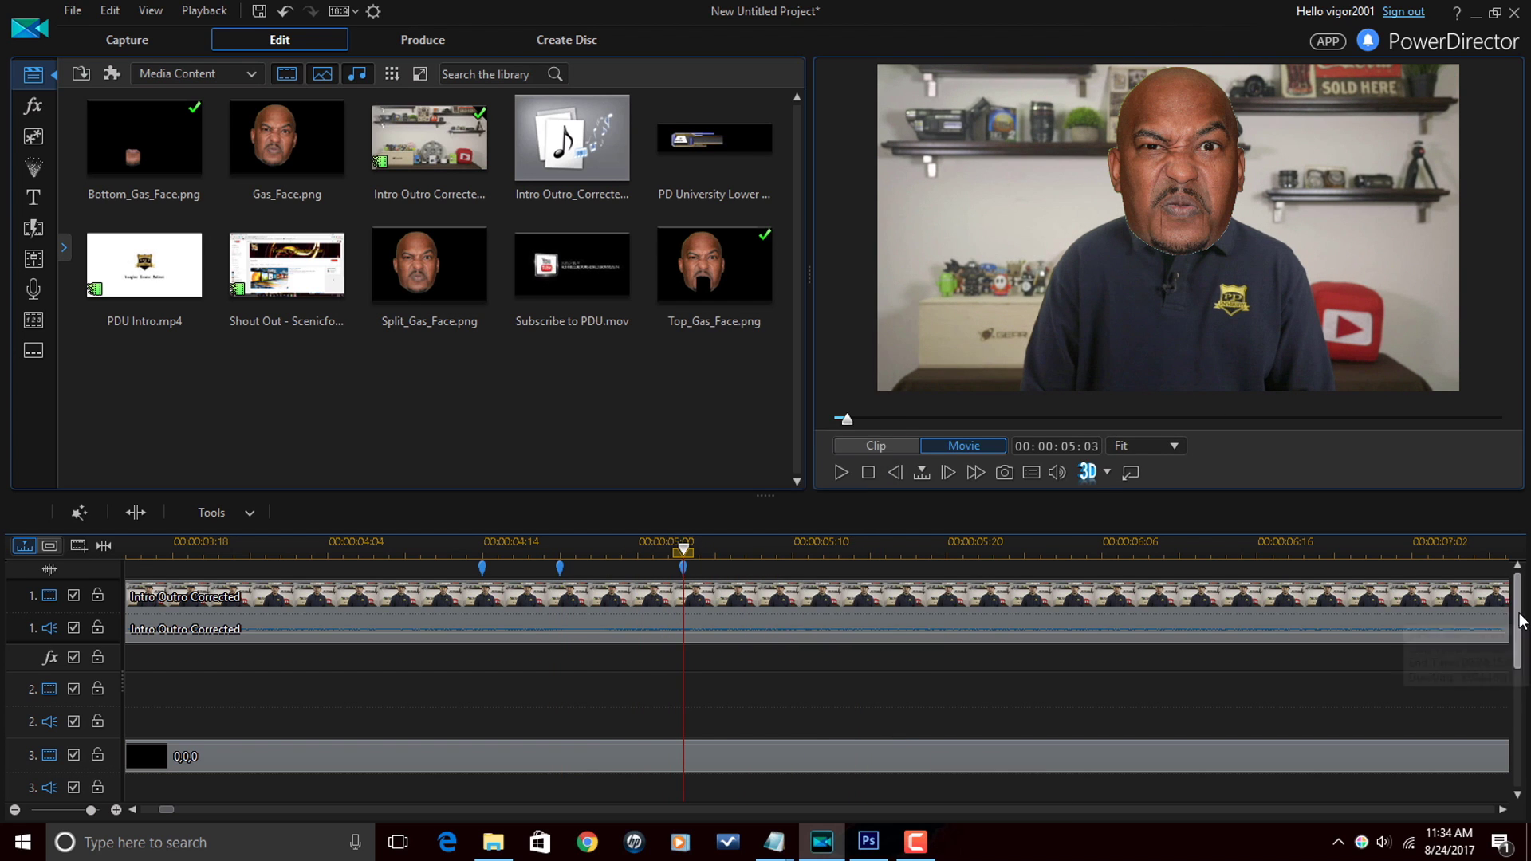
# Step: Split Bottom_Gas_Face on track 5 at the 00:00:04:14, 00:00:04:19 and 00:00:05:03 markers
pyautogui.moveTo(1519, 587); pyautogui.dragTo(1525, 643)
pyautogui.click(475, 732)
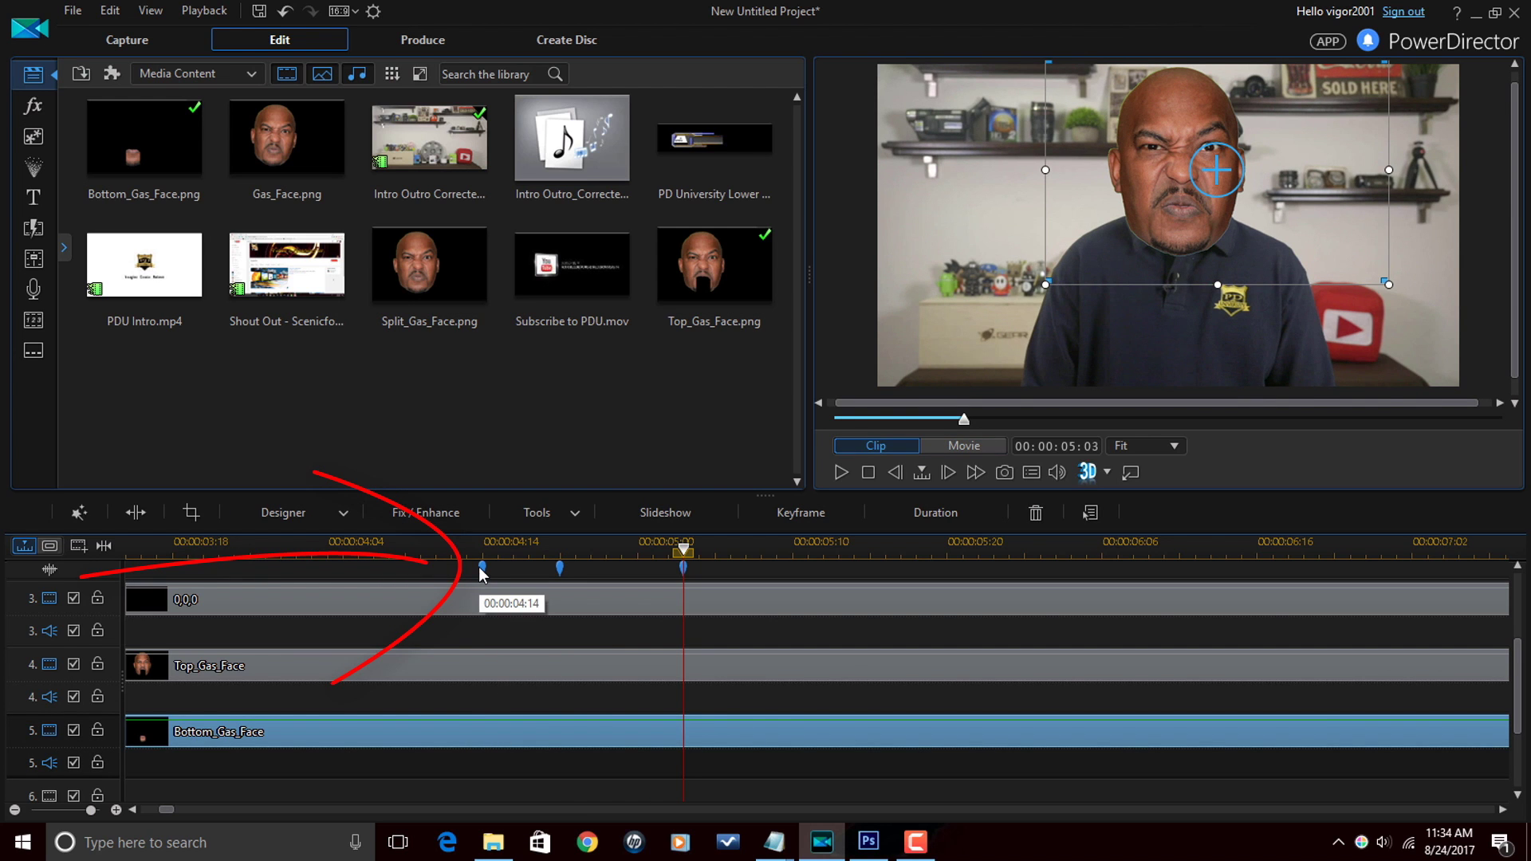
pyautogui.click(481, 567)
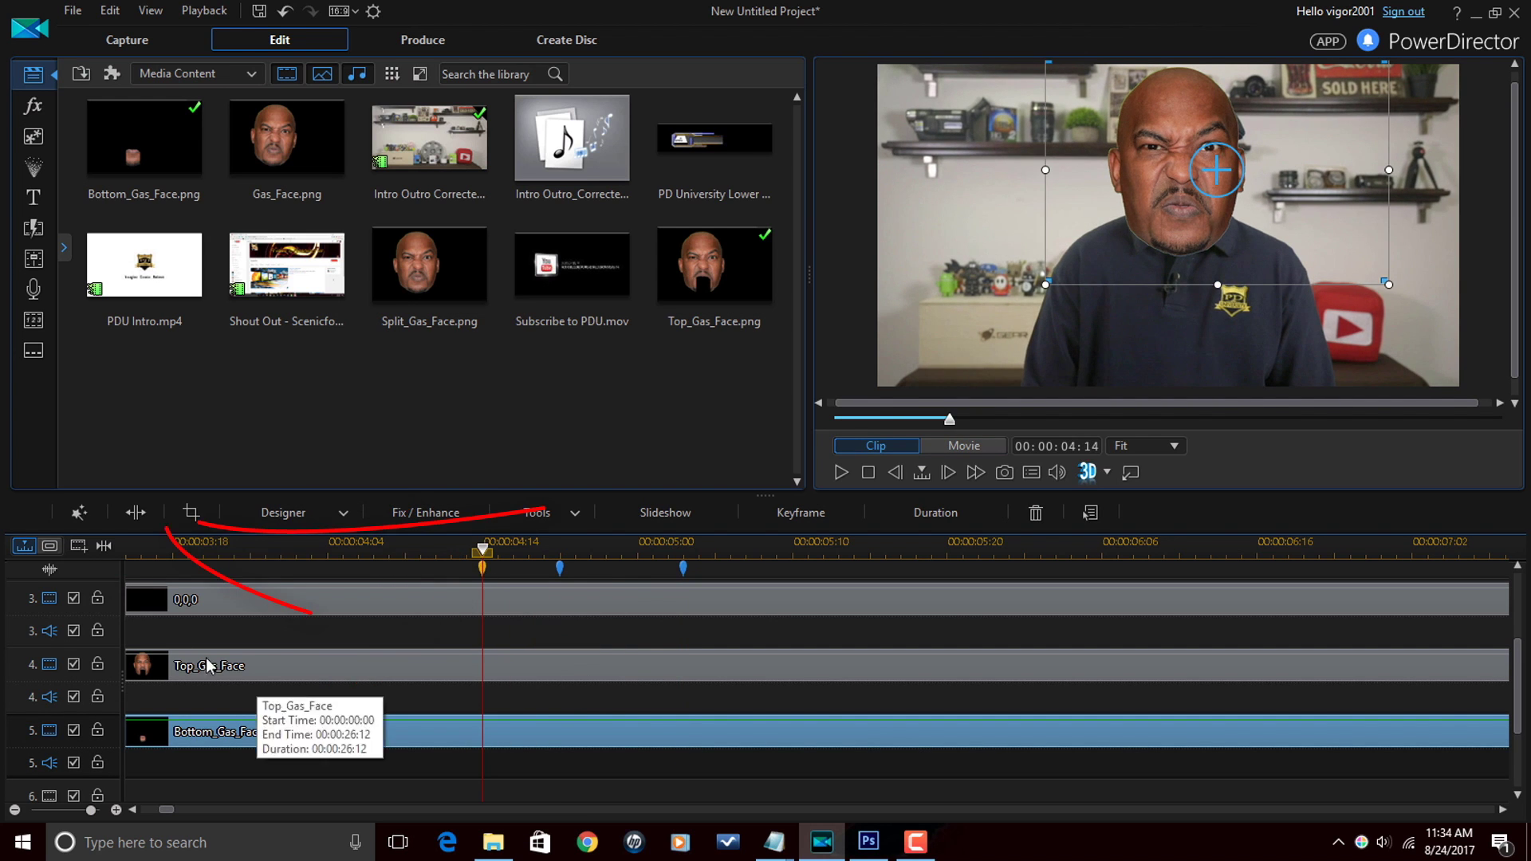
pyautogui.click(136, 513)
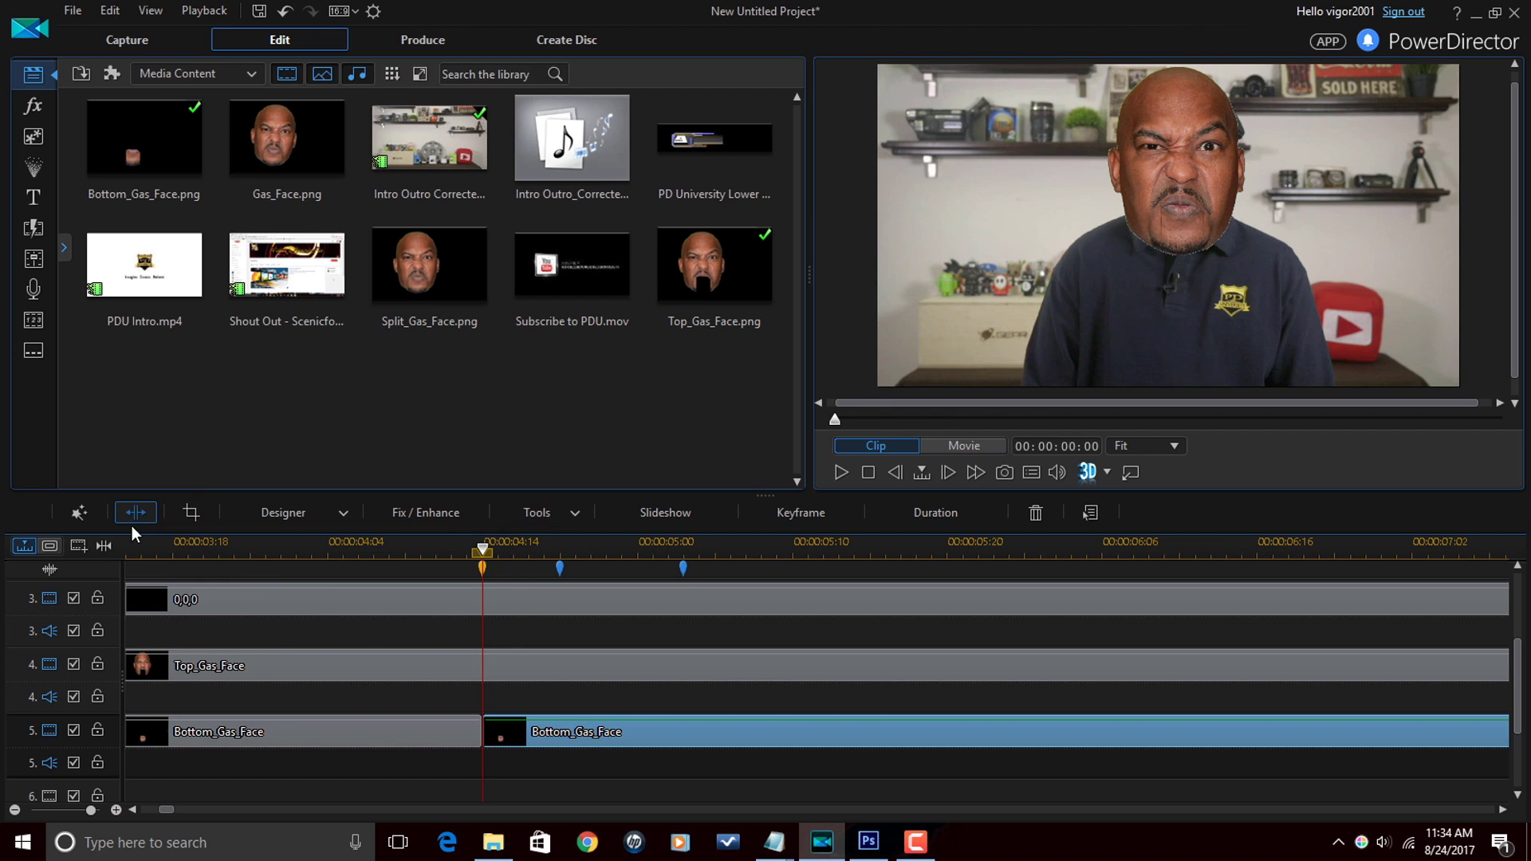
pyautogui.click(558, 567)
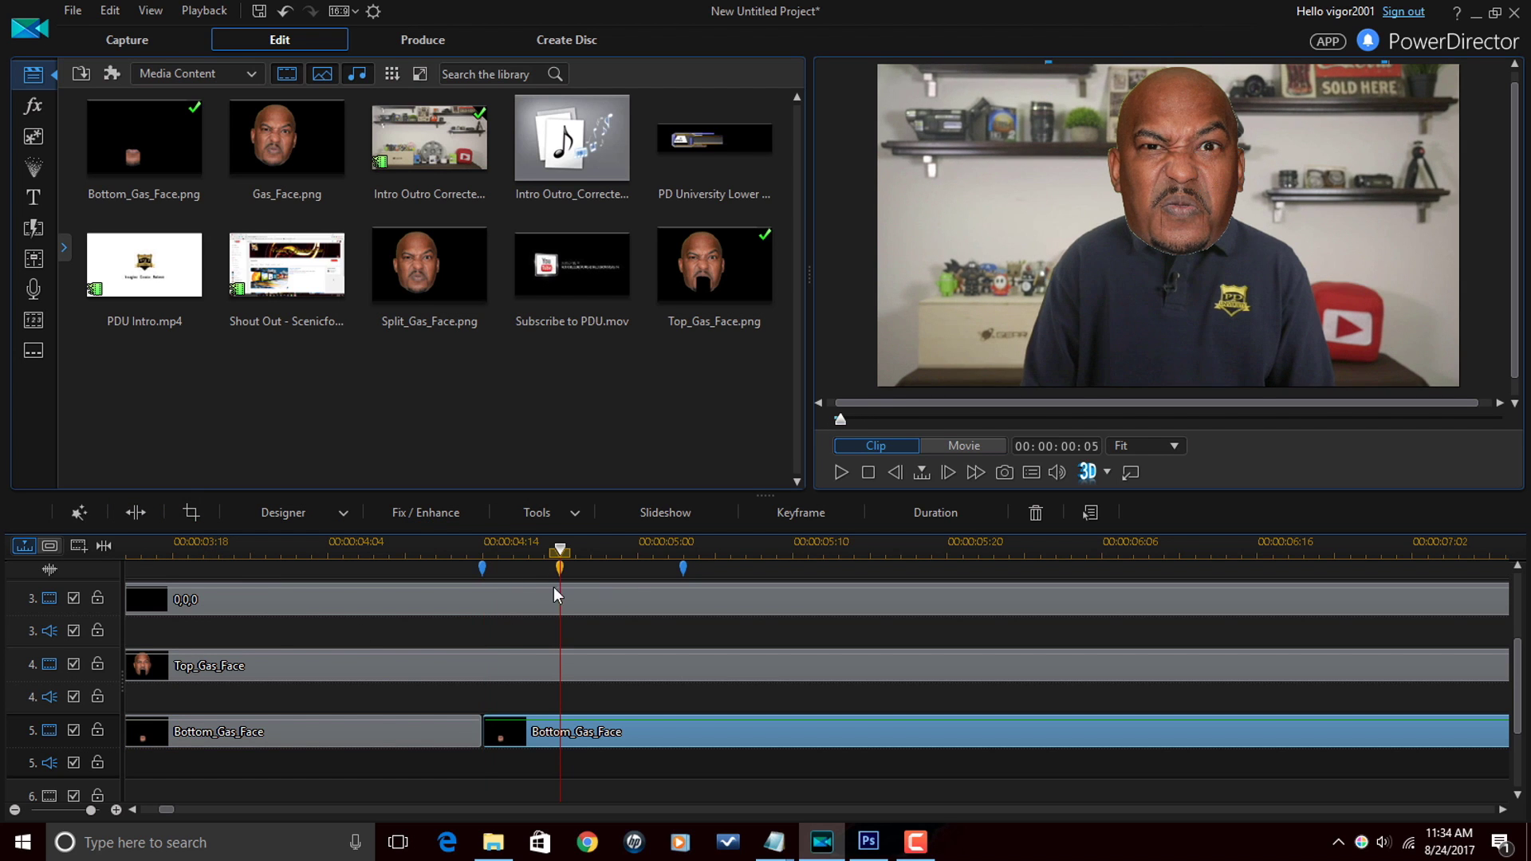
pyautogui.click(136, 516)
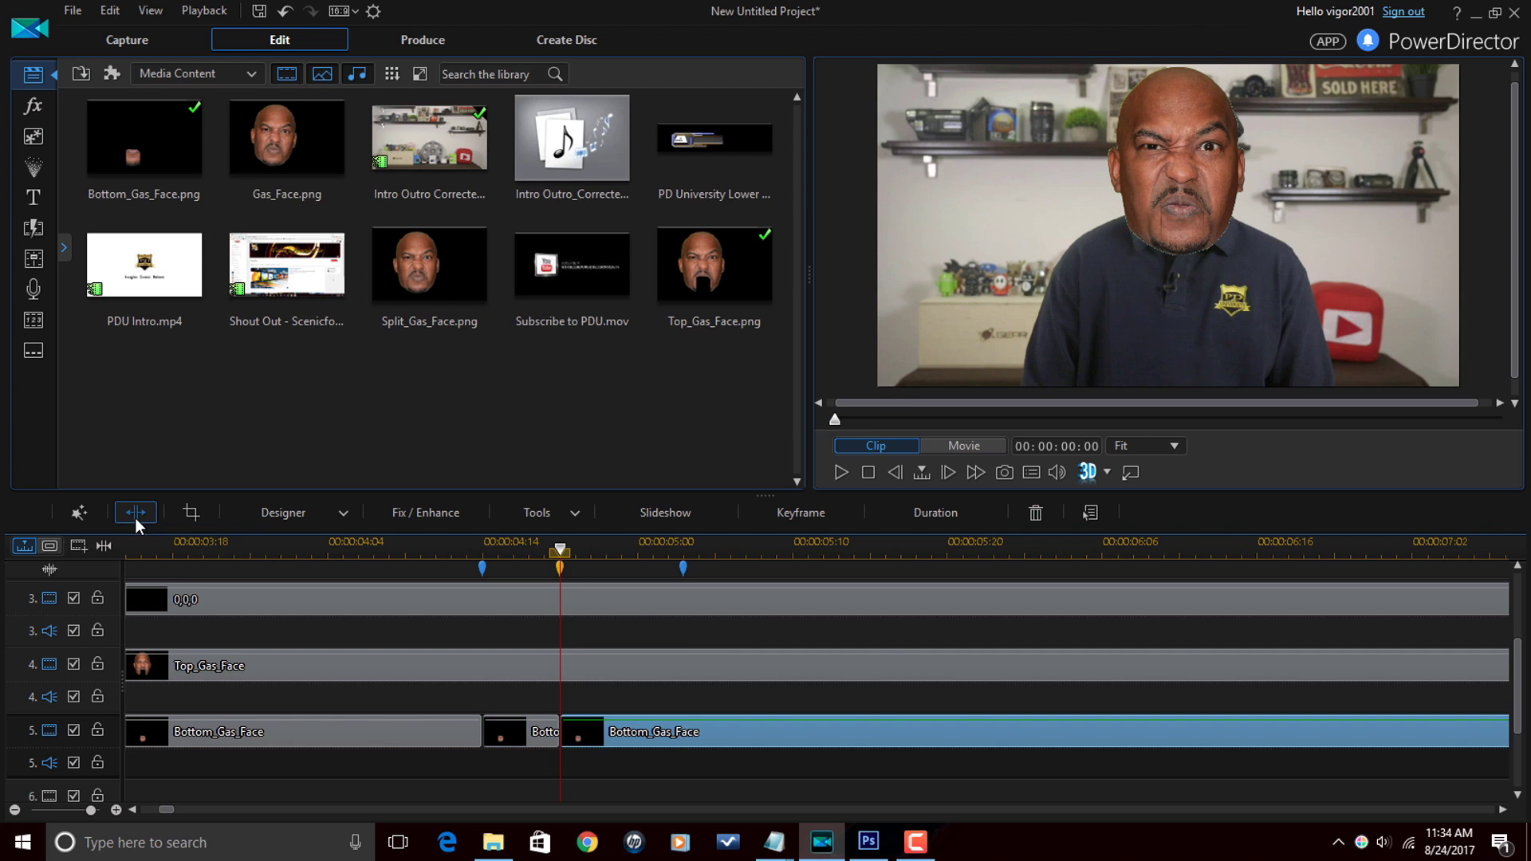
pyautogui.click(682, 568)
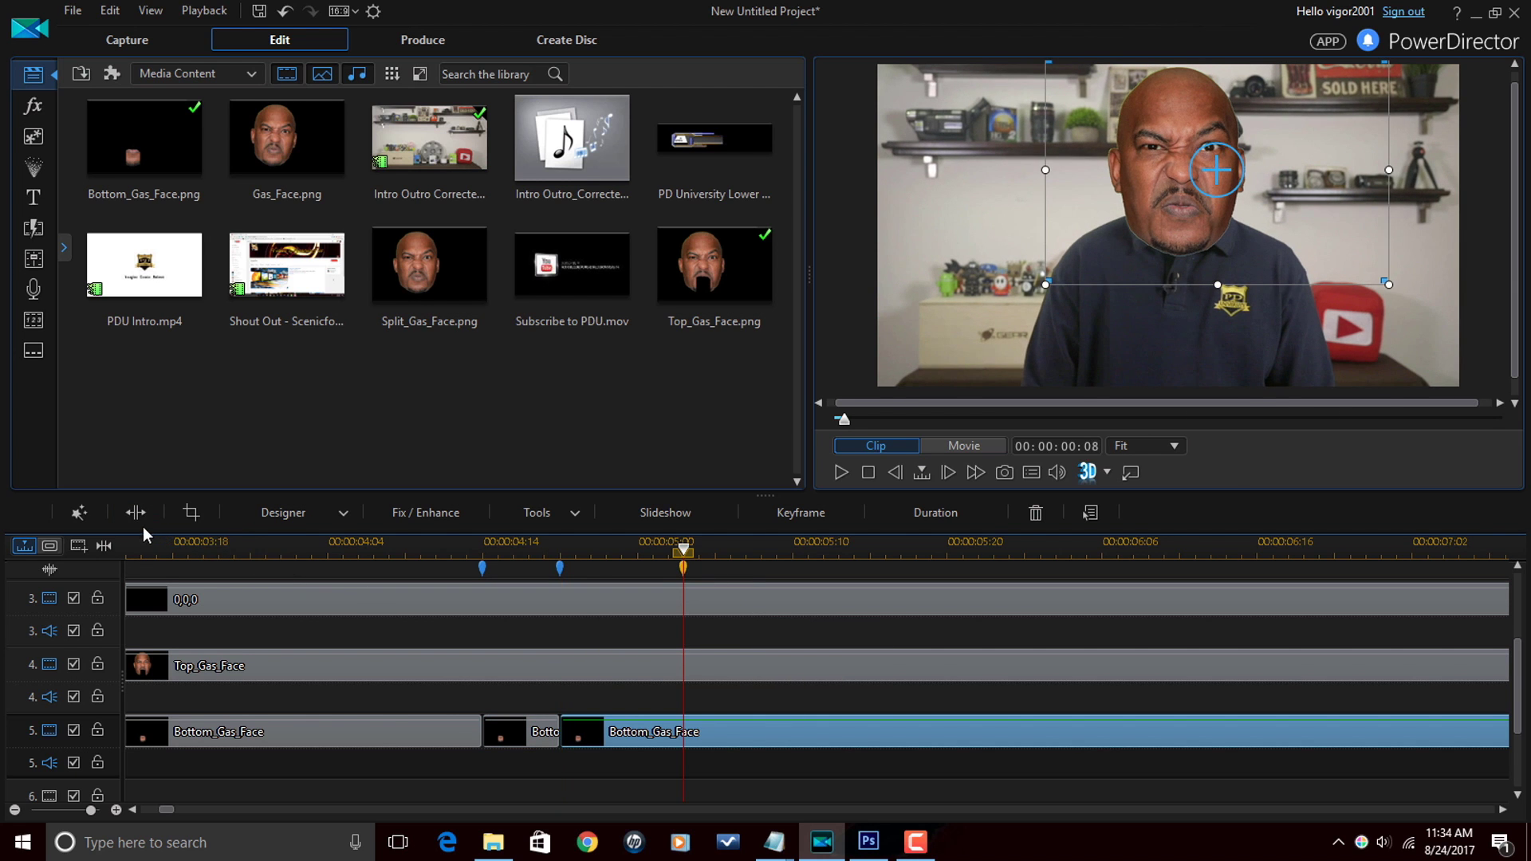
pyautogui.click(134, 512)
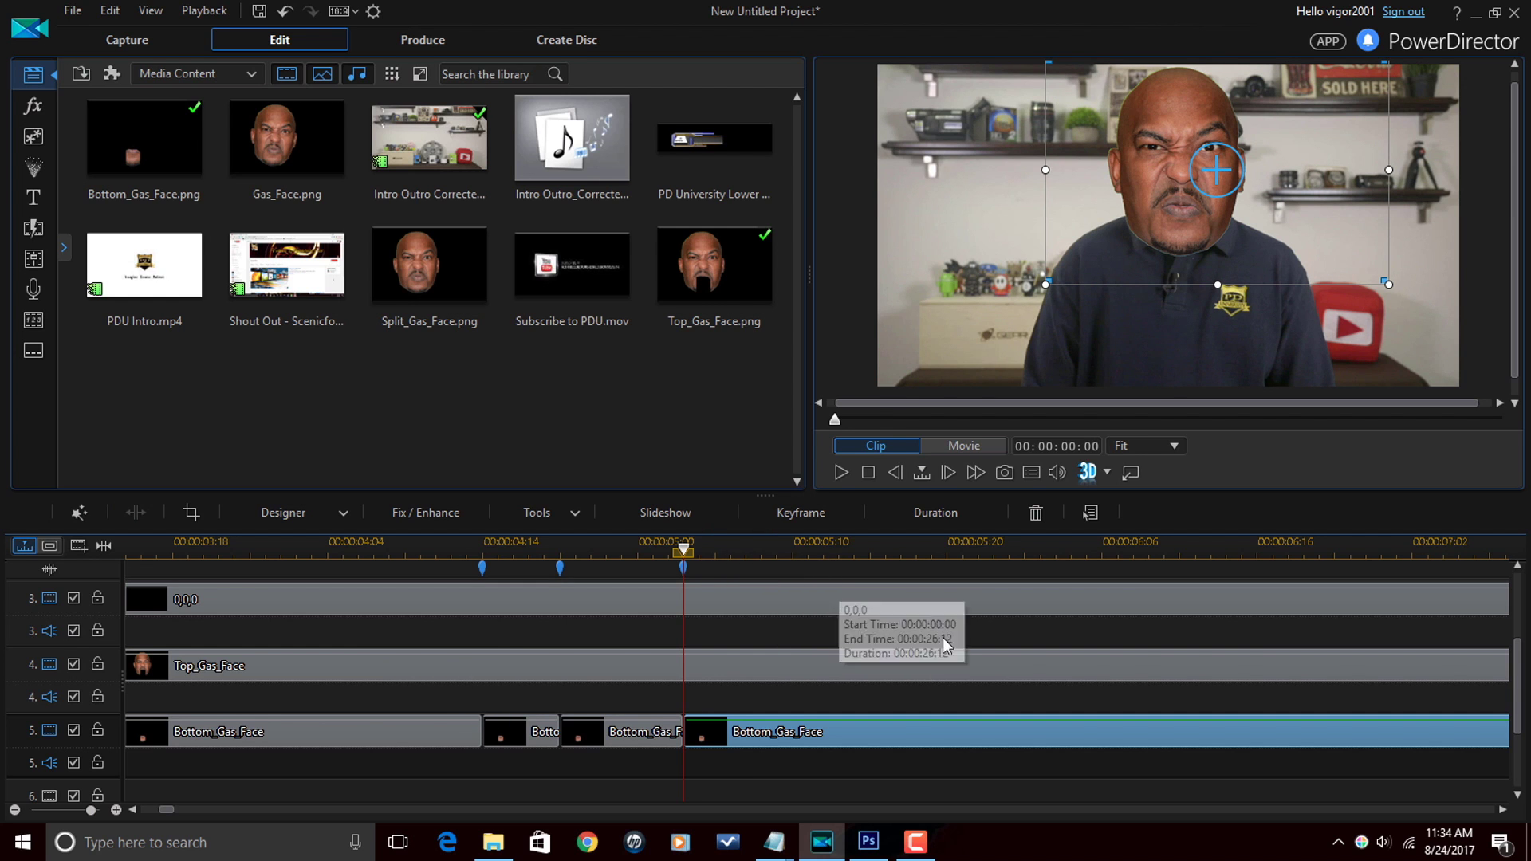
# Step: Split the last jaw piece again near 00:00:05:10, then select the short 04:14–04:19 piece
pyautogui.click(794, 547)
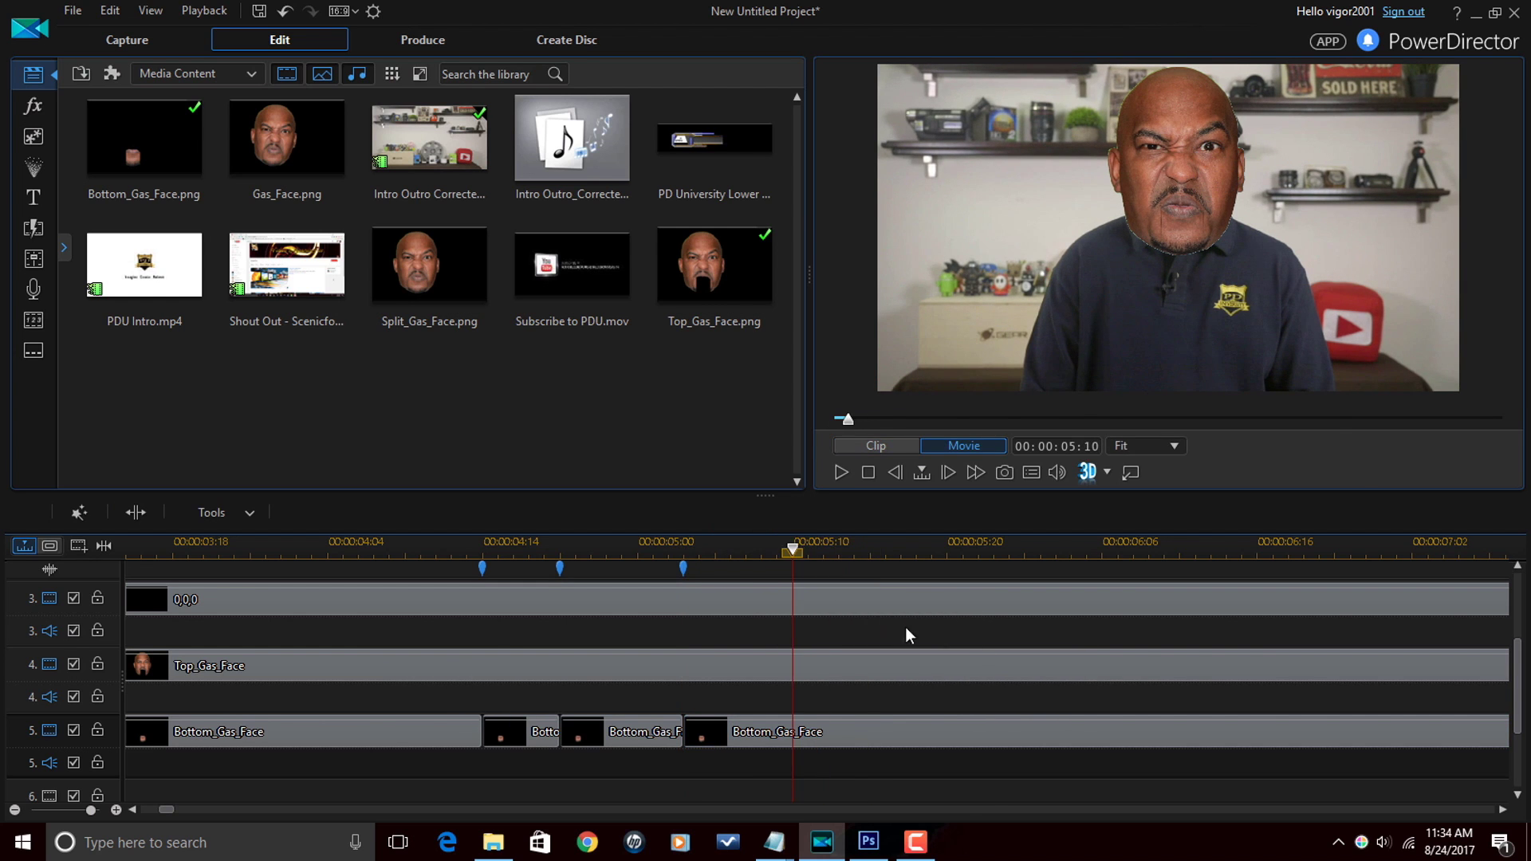
pyautogui.press('space')
pyautogui.press('space')
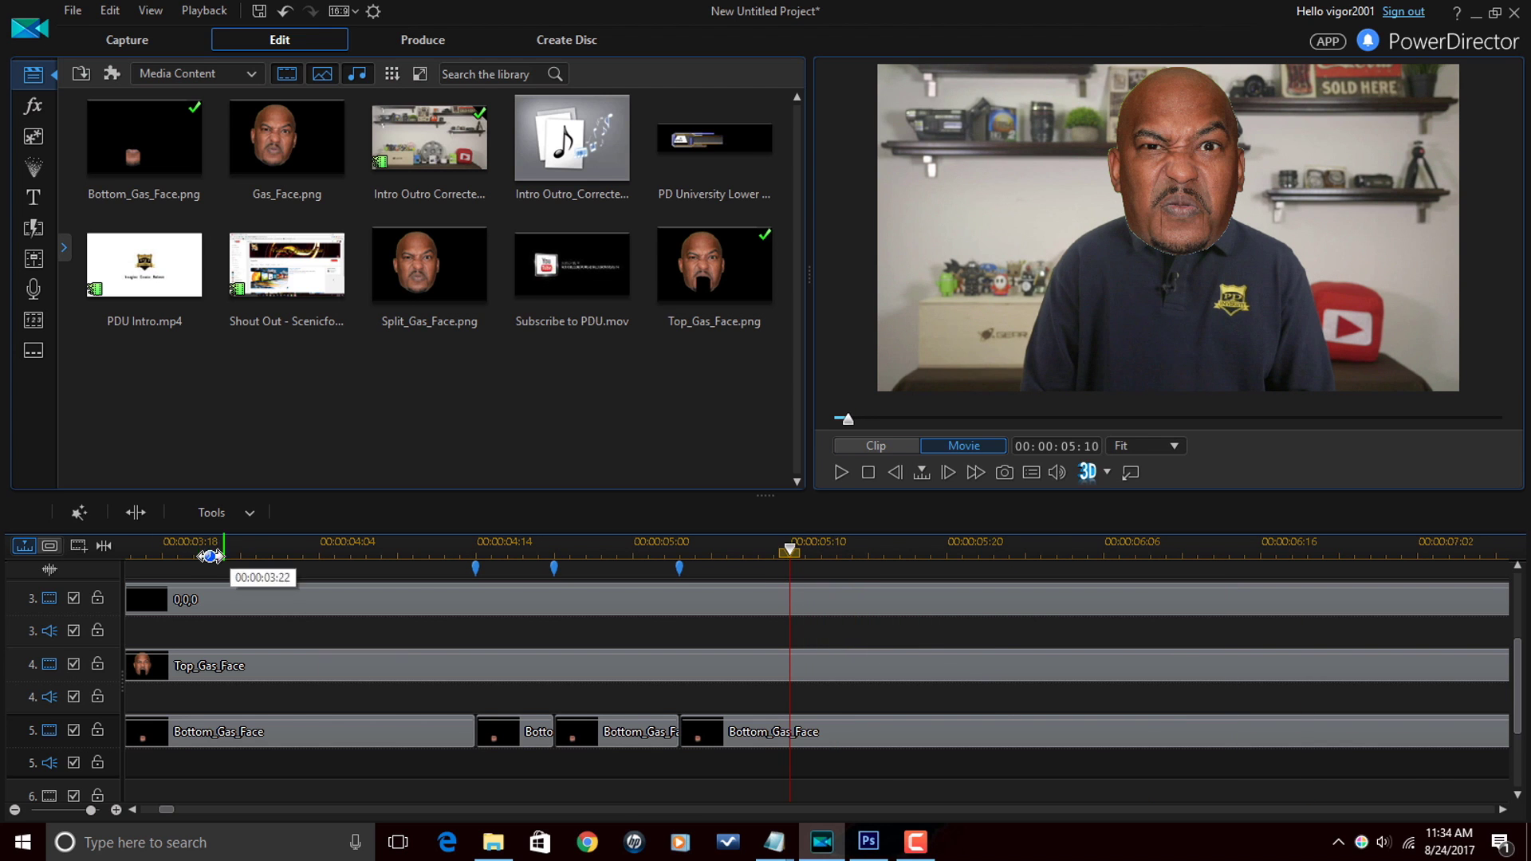
pyautogui.click(762, 733)
pyautogui.hotkey('ctrl', 't')
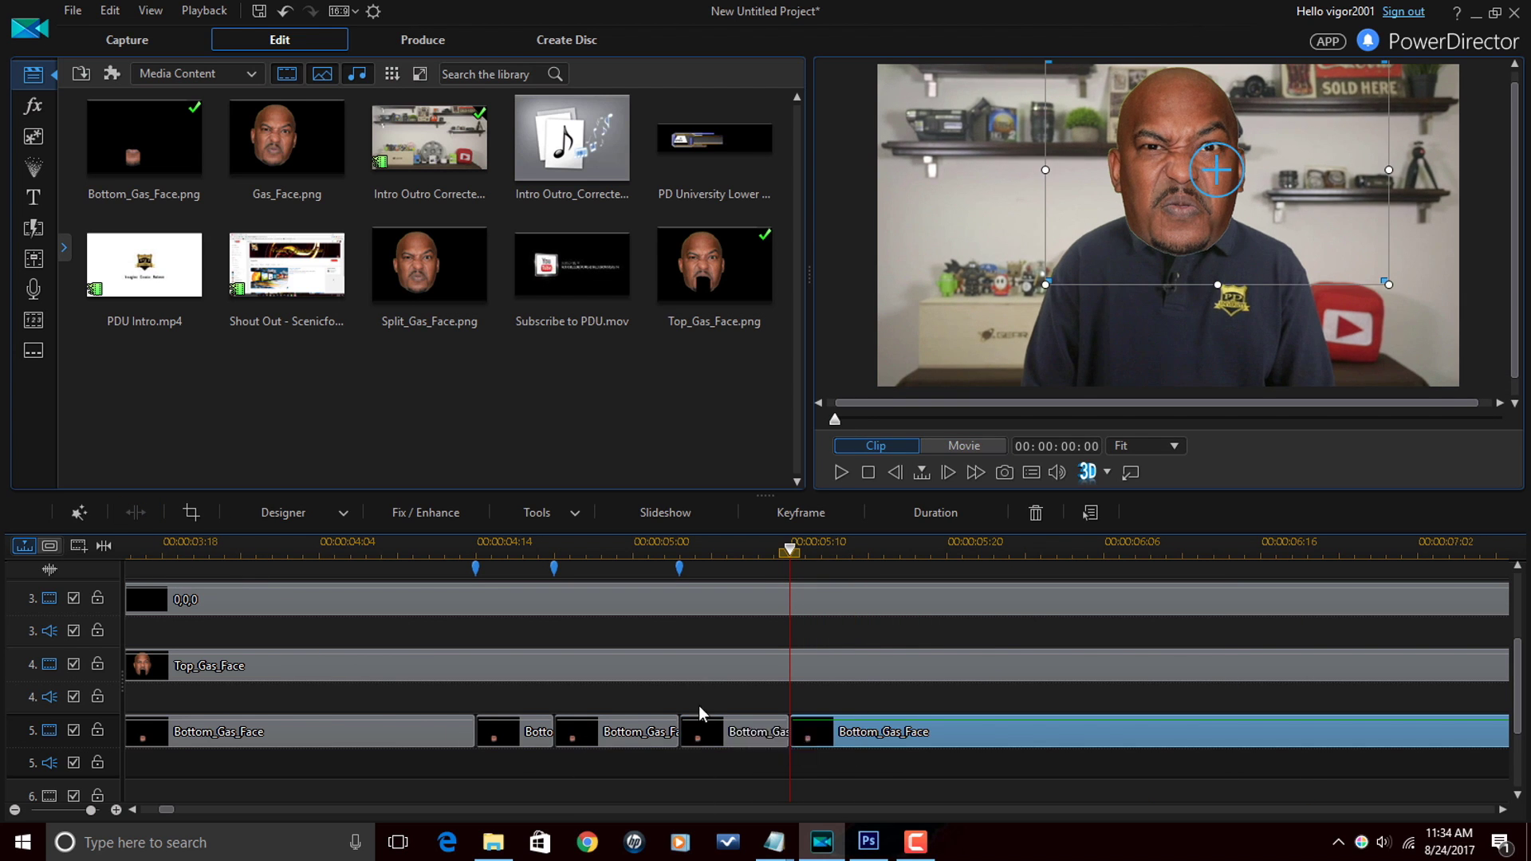
pyautogui.click(527, 738)
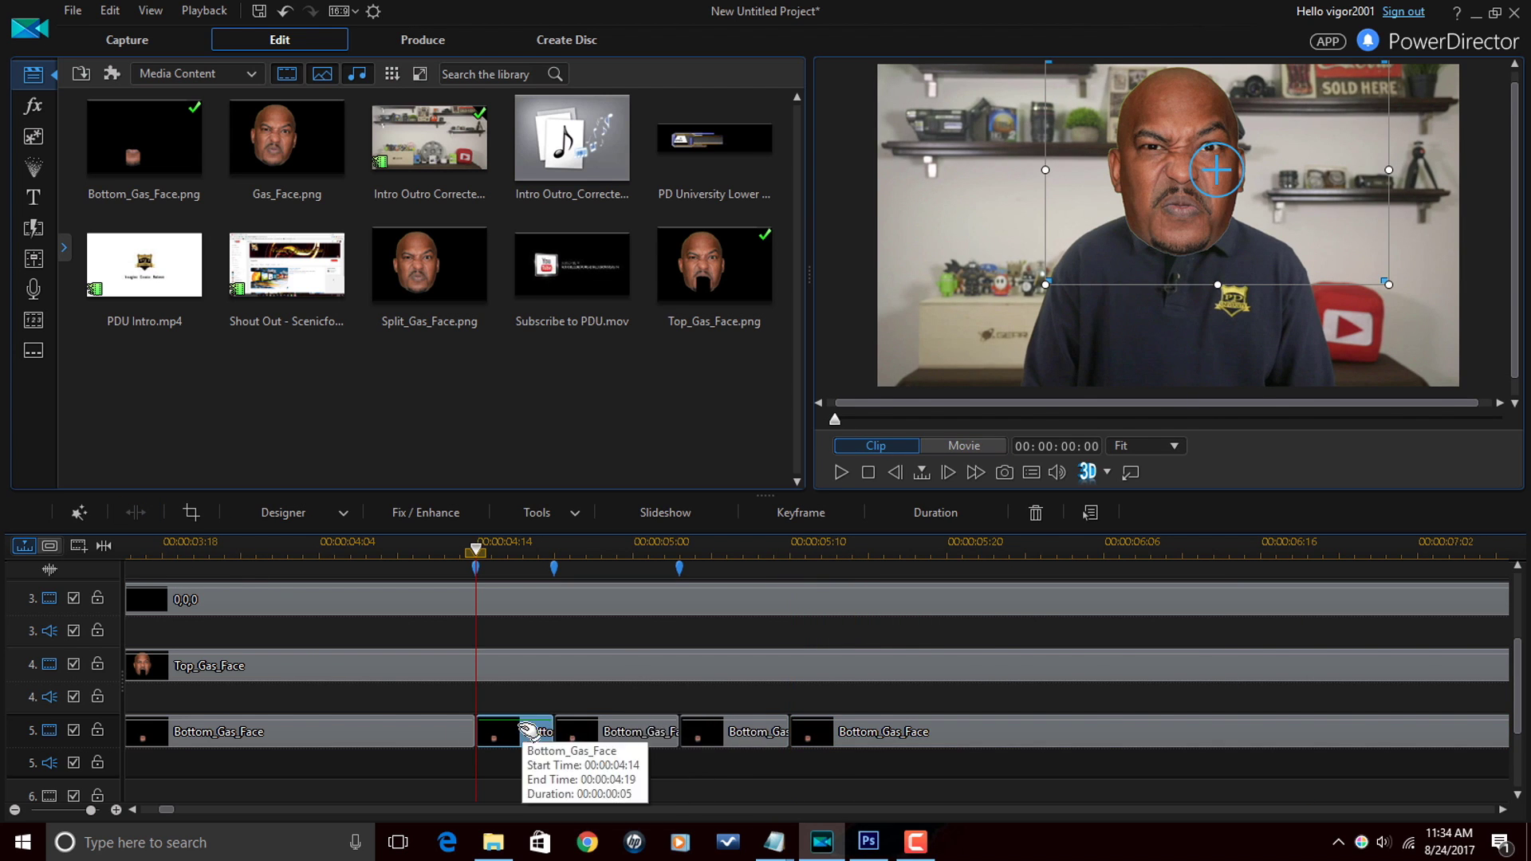
pyautogui.moveTo(508, 732)
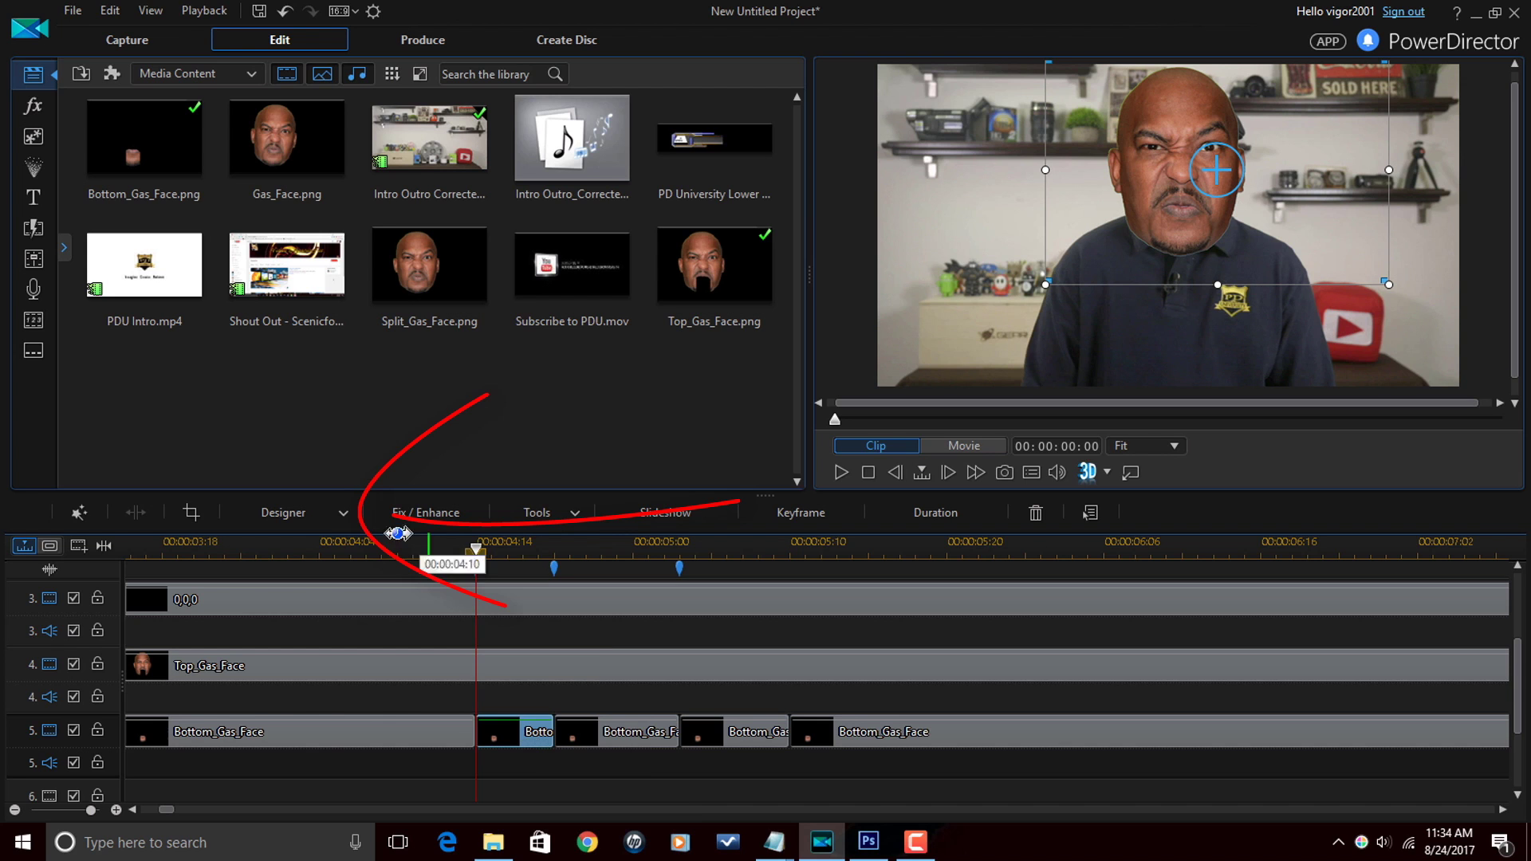
# Step: Open the jaw piece in PiP Designer and add Position keyframes at start, end and 00:00:00:02
pyautogui.click(341, 520)
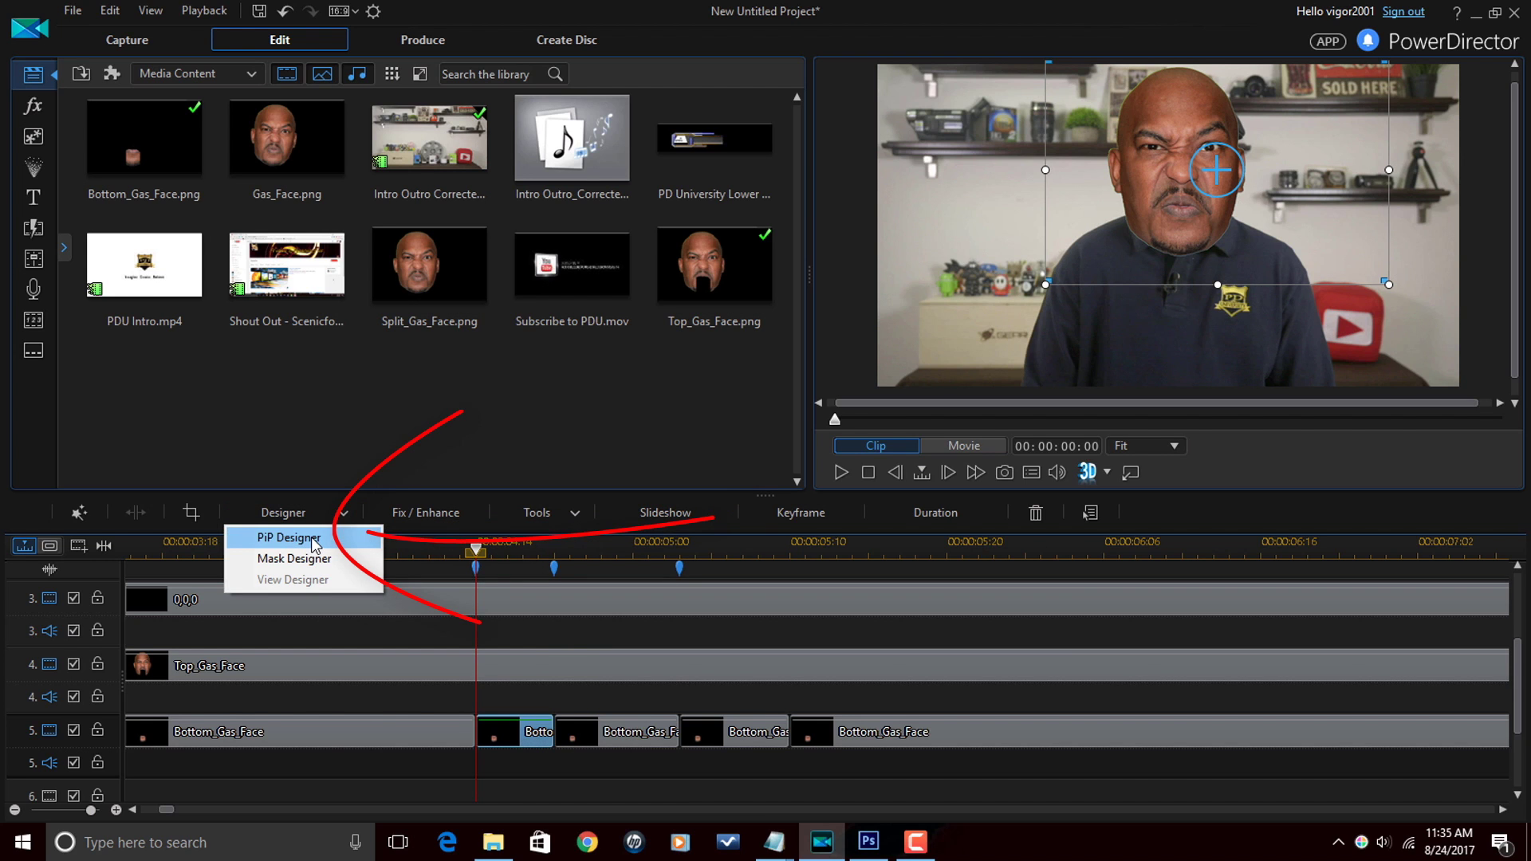
pyautogui.click(316, 542)
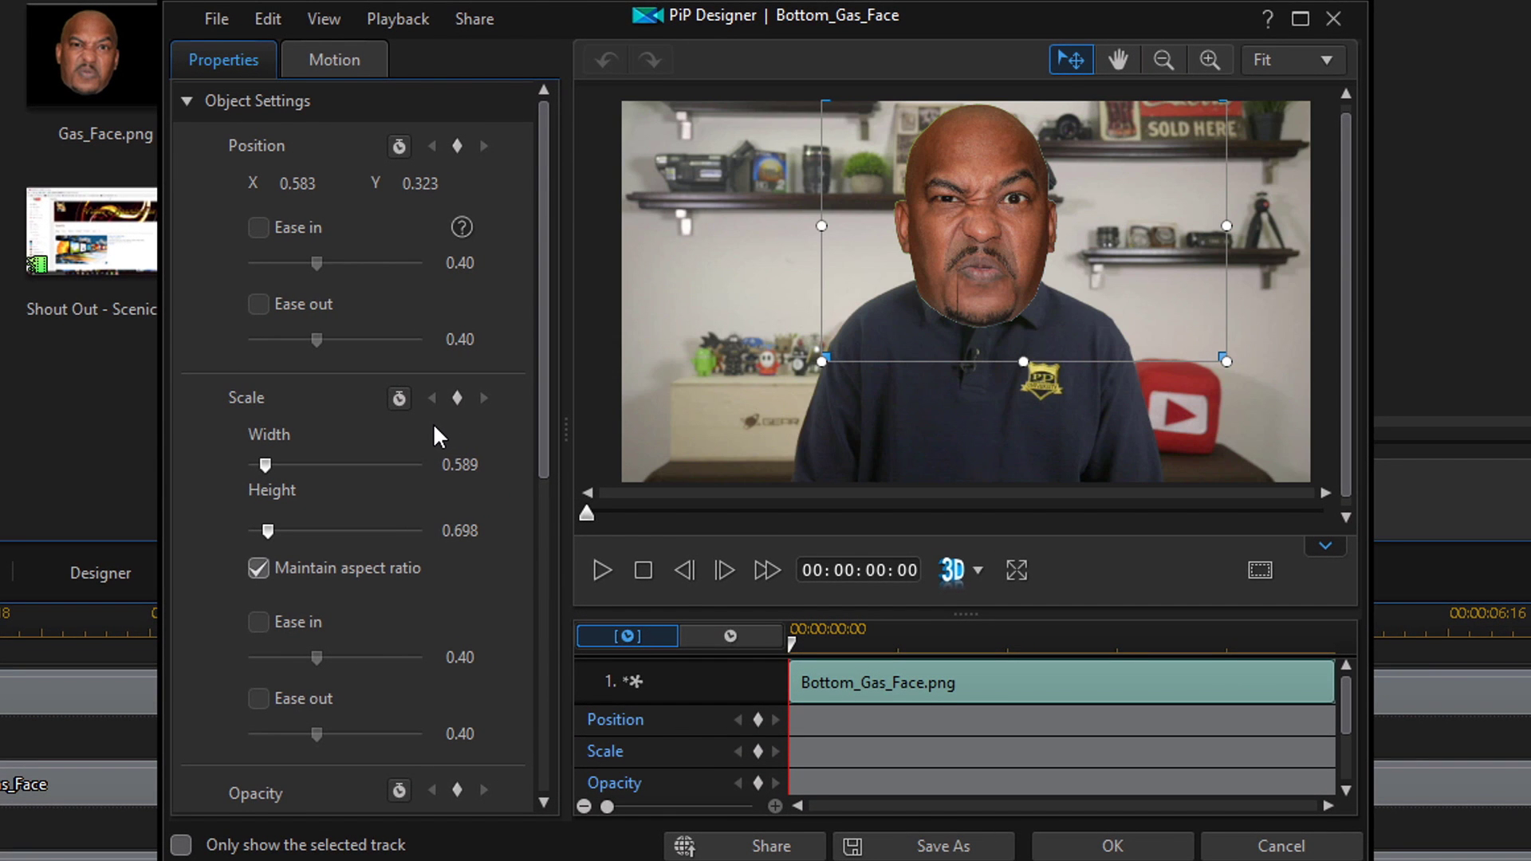
pyautogui.click(758, 720)
pyautogui.moveTo(798, 641)
pyautogui.mouseDown()
pyautogui.moveTo(896, 642)
pyautogui.moveTo(803, 657)
pyautogui.moveTo(885, 666)
pyautogui.moveTo(1411, 669)
pyautogui.mouseUp()
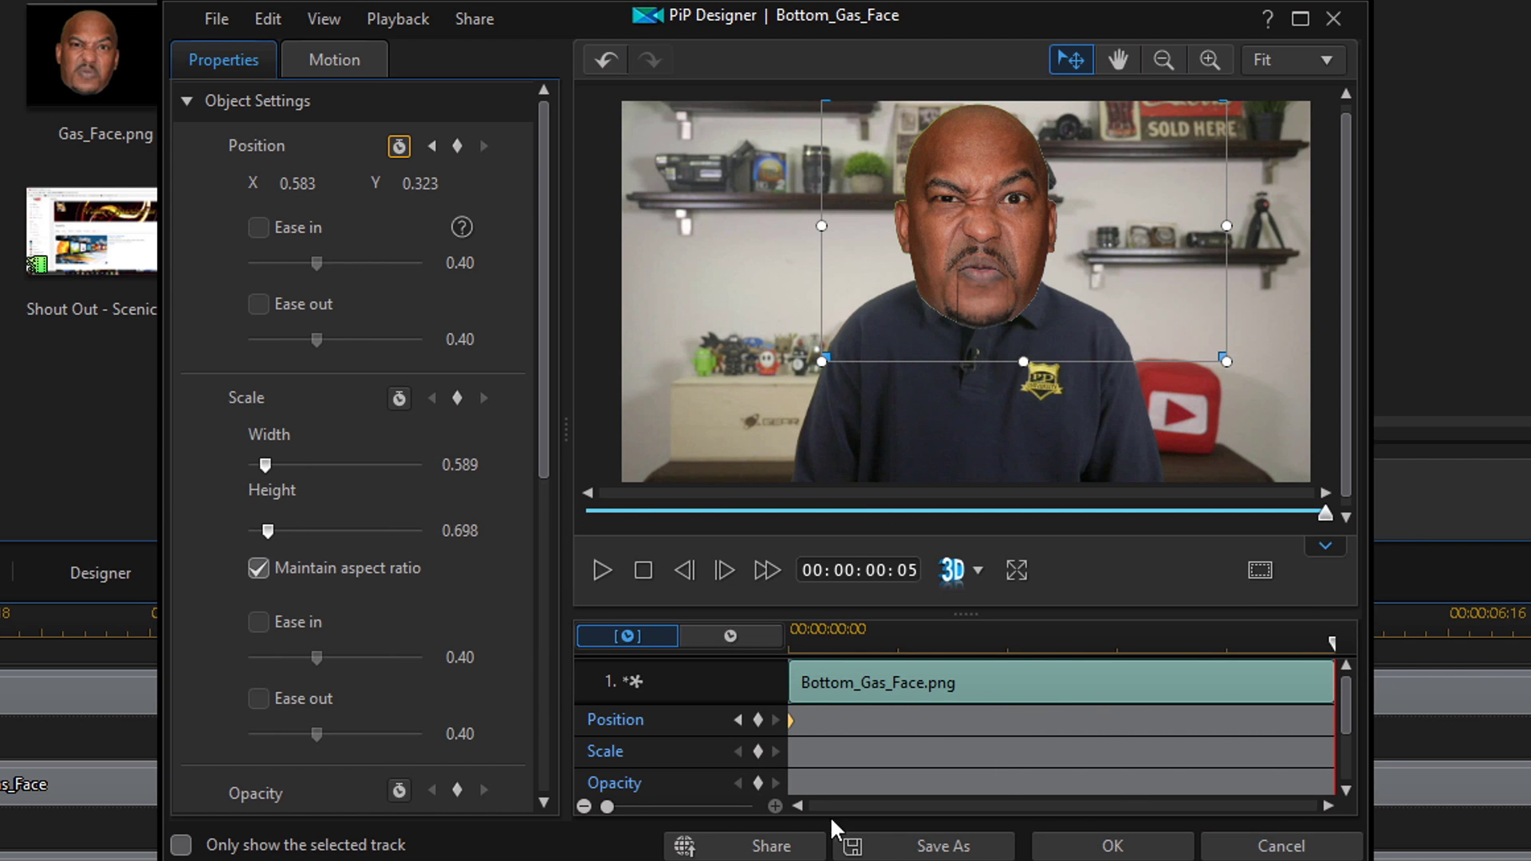
pyautogui.click(758, 719)
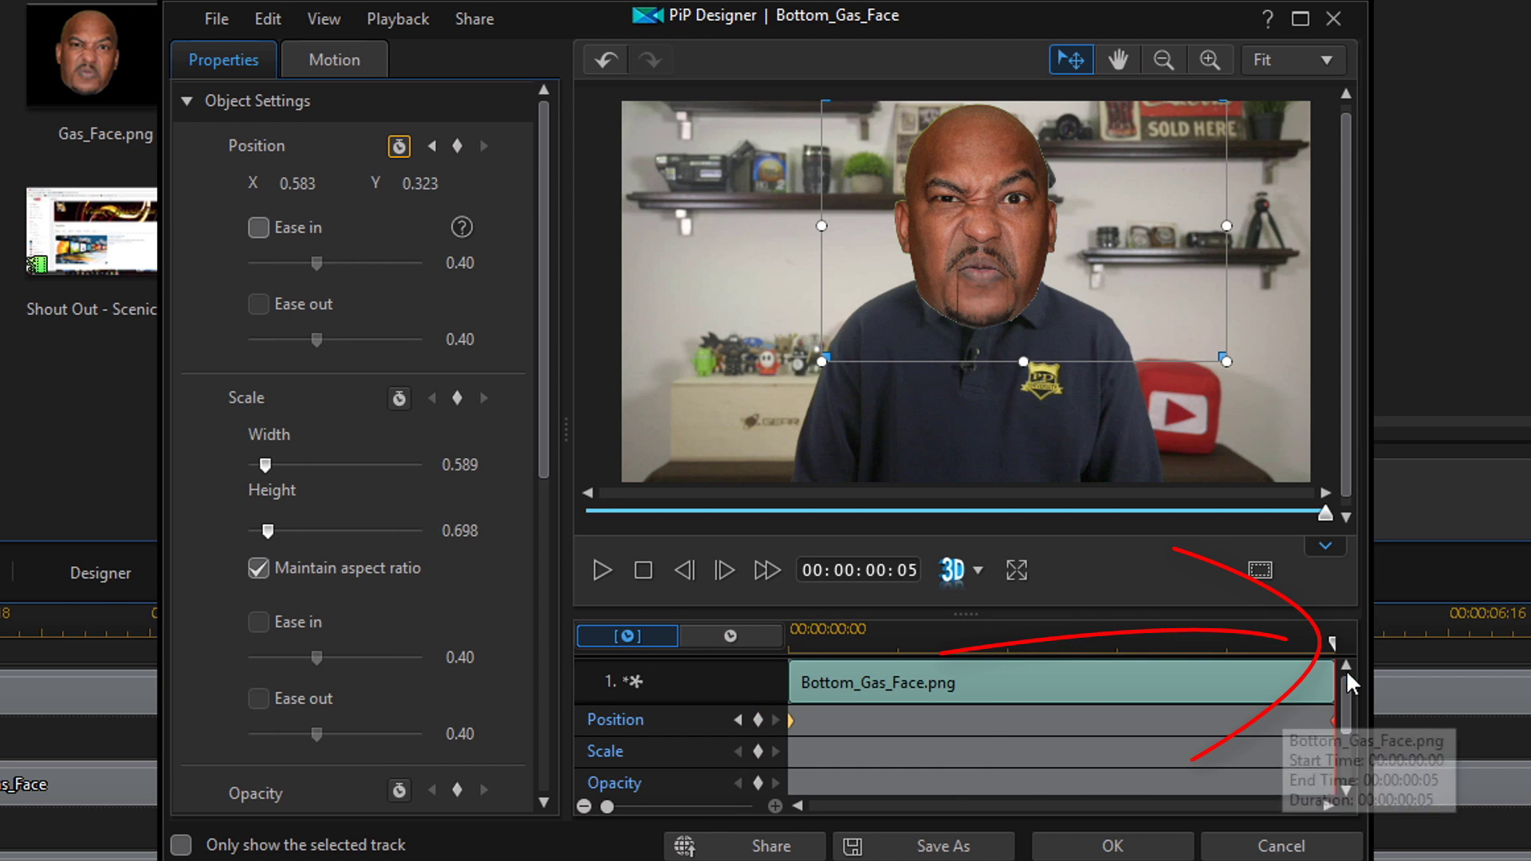
pyautogui.moveTo(1338, 647); pyautogui.dragTo(1061, 682)
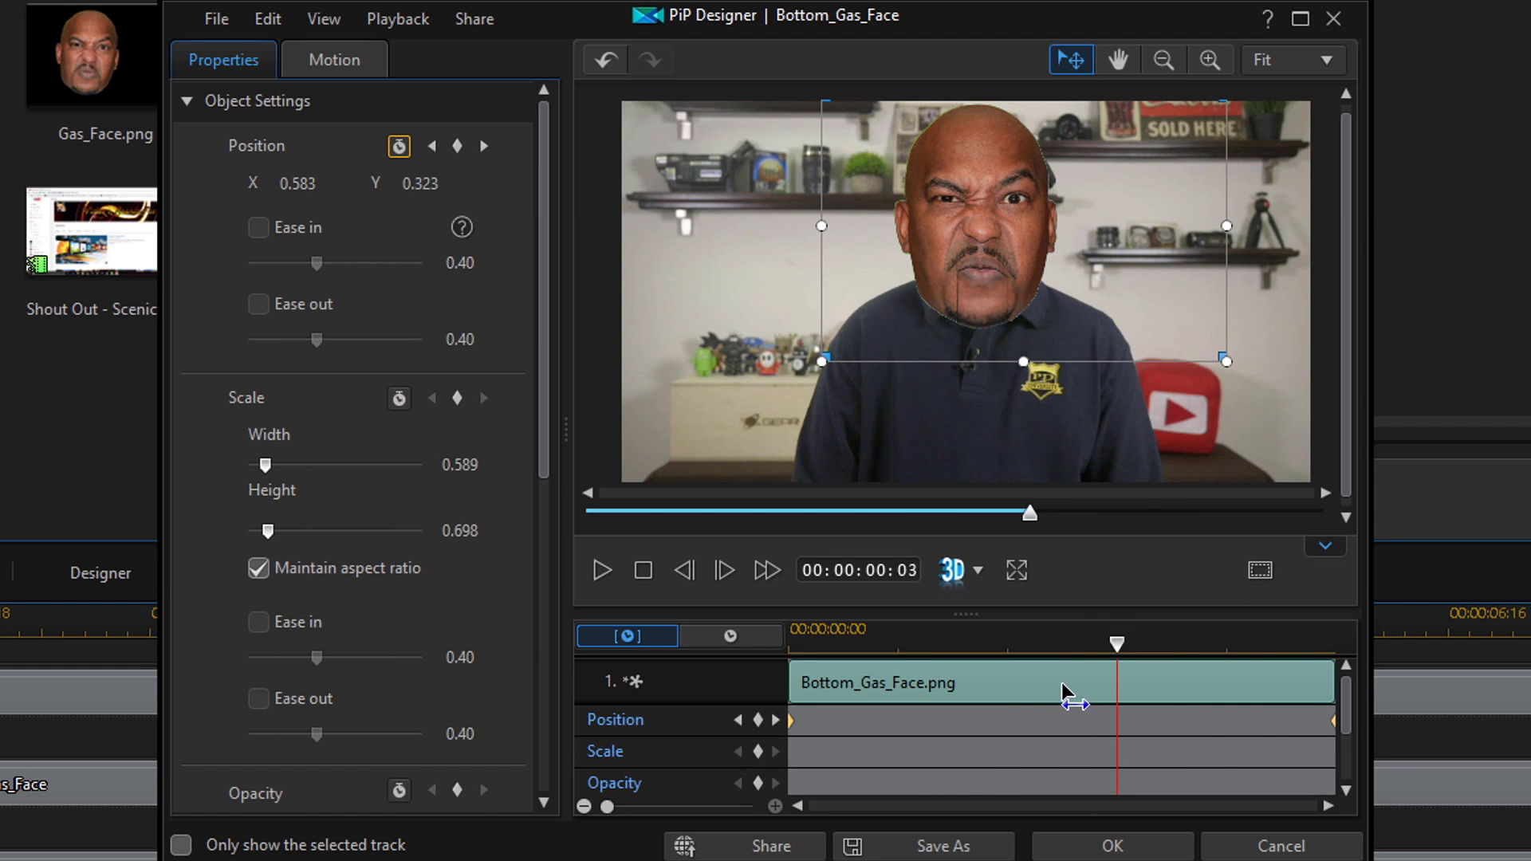
pyautogui.moveTo(1030, 517); pyautogui.dragTo(950, 533)
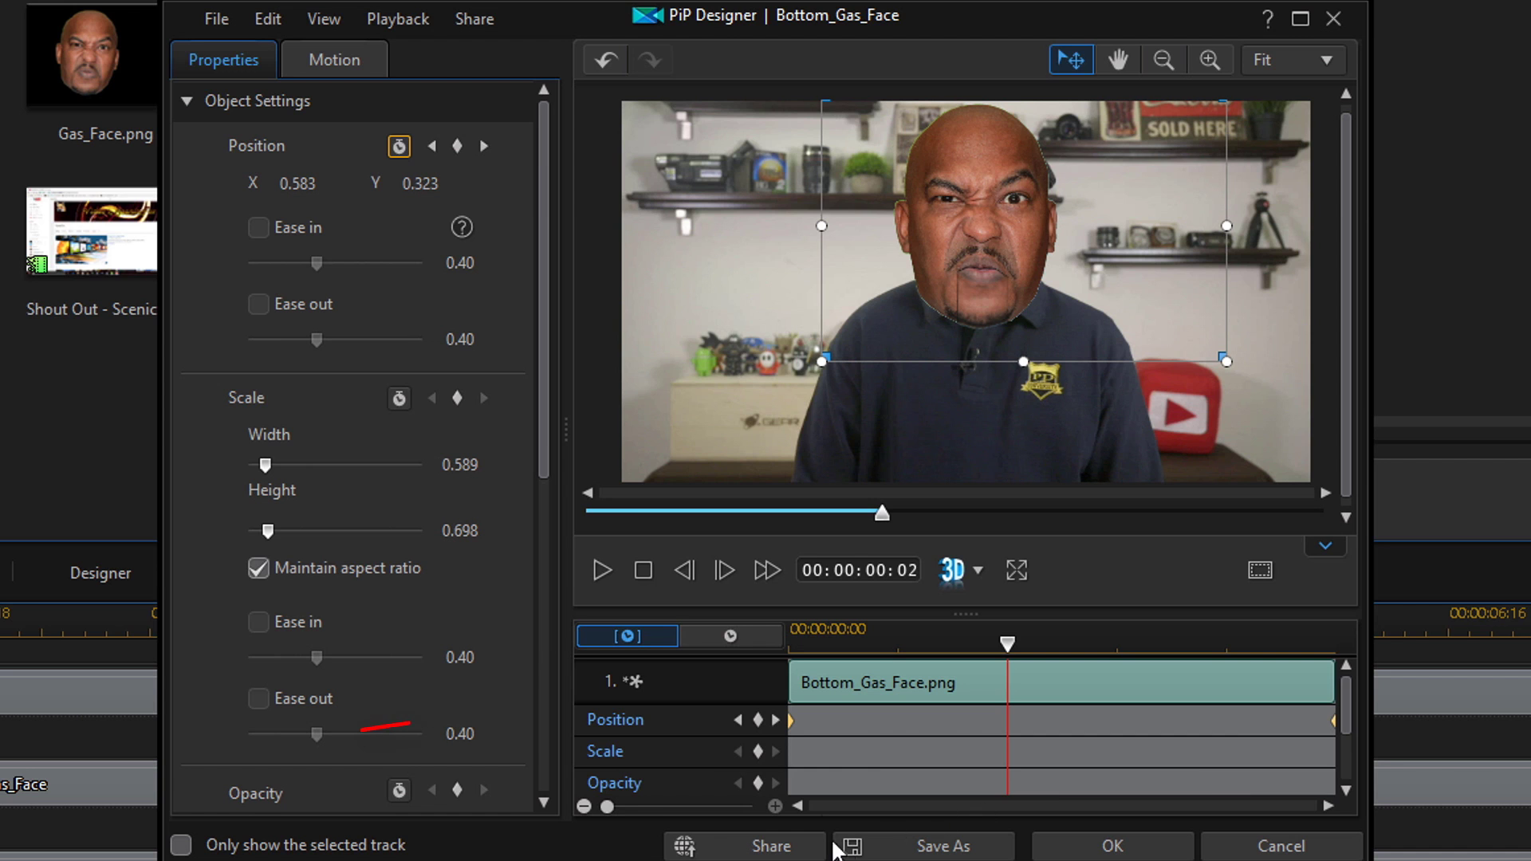
pyautogui.click(757, 721)
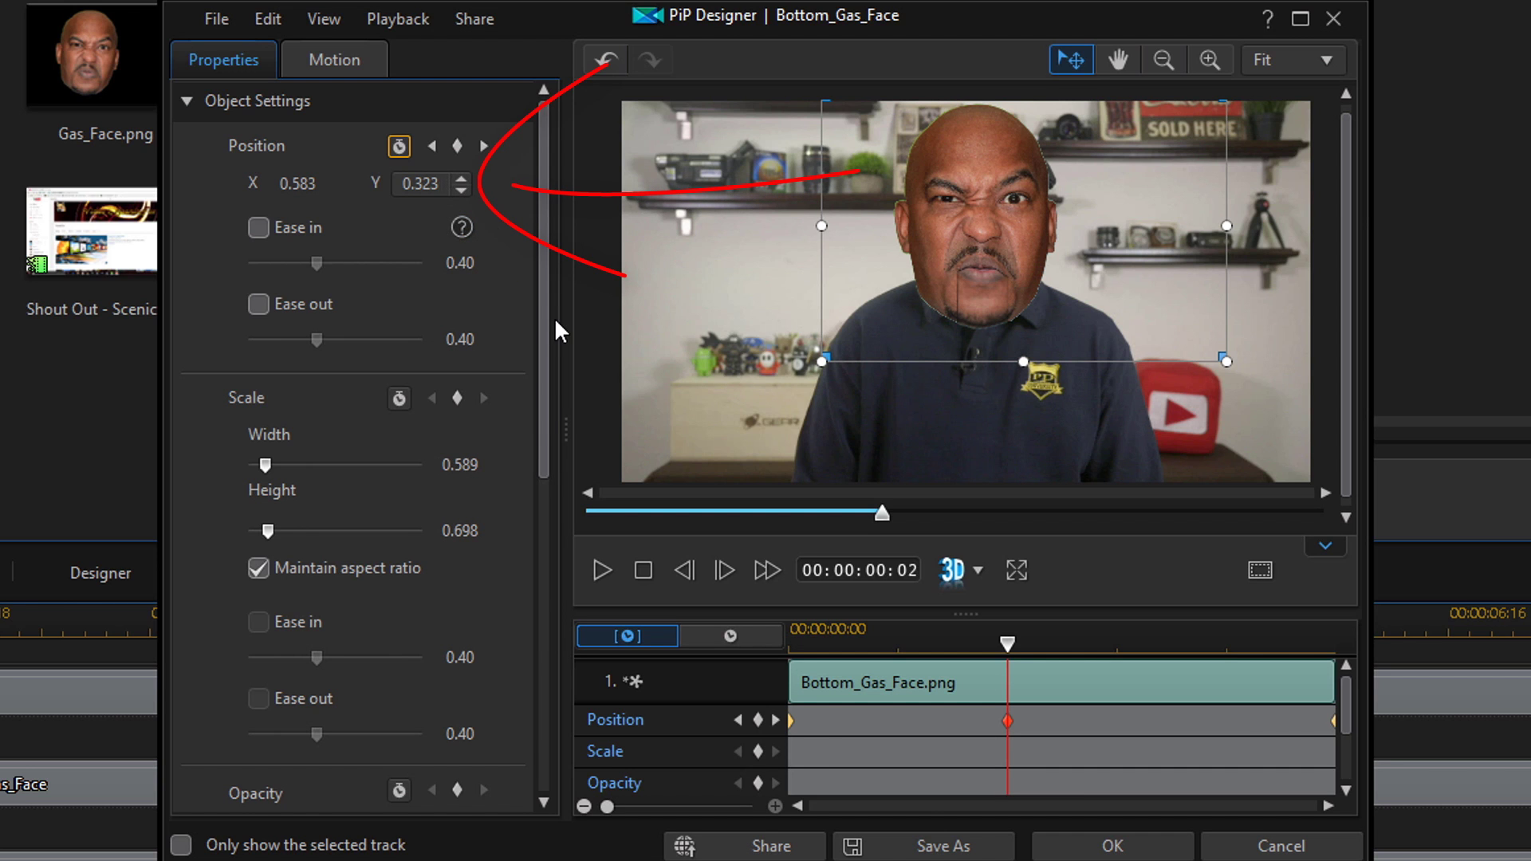
# Step: Set the jaw's Position Y to 0.350 at the frame-2 keyframe, rewind, and apply the animation
pyautogui.press('BackSpace')
pyautogui.press('BackSpace')
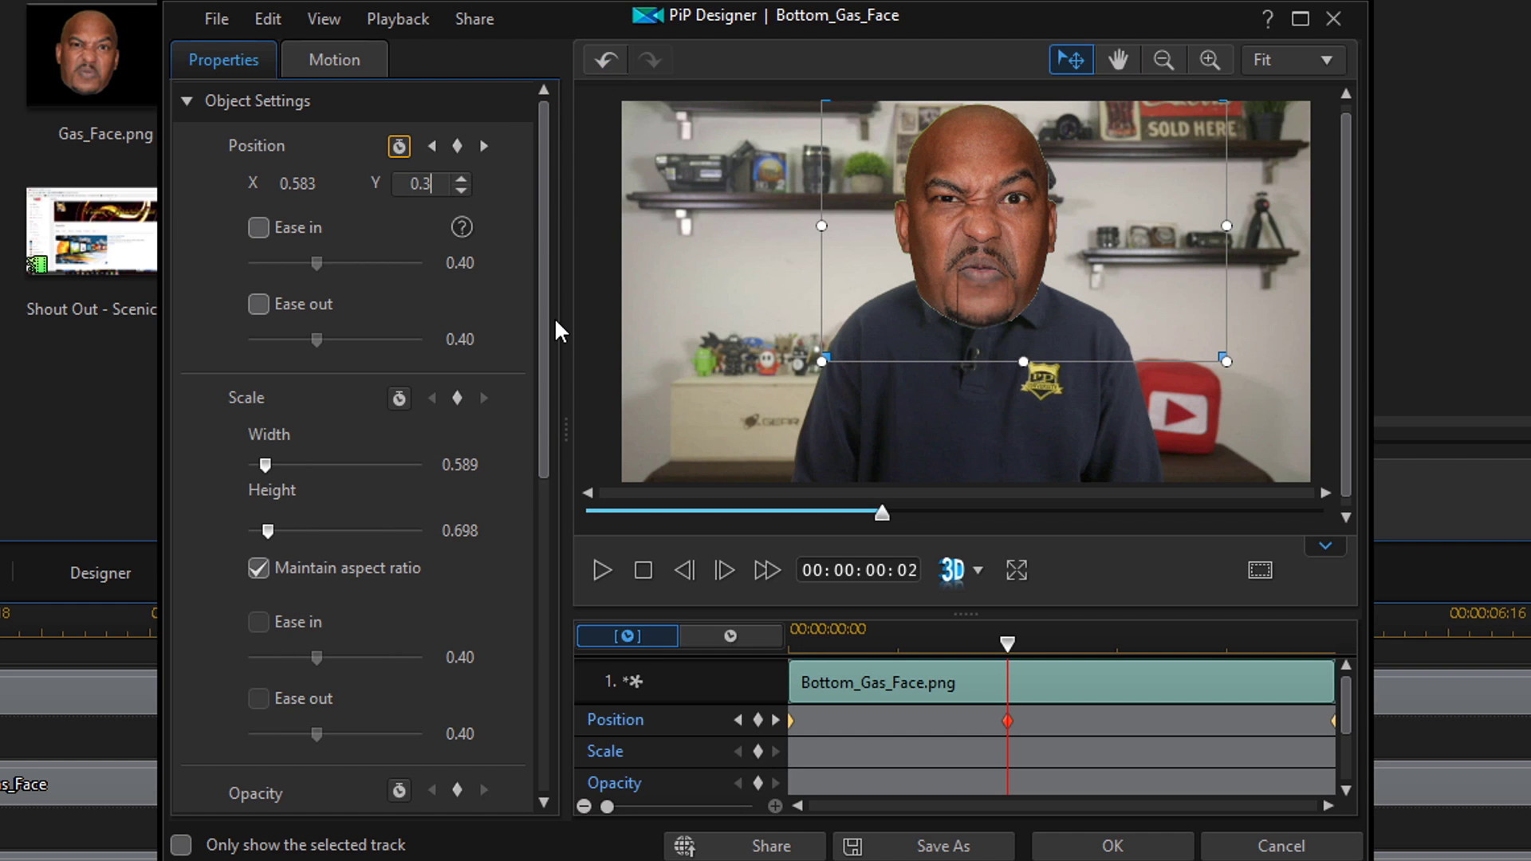
pyautogui.write('3')
pyautogui.press('Return')
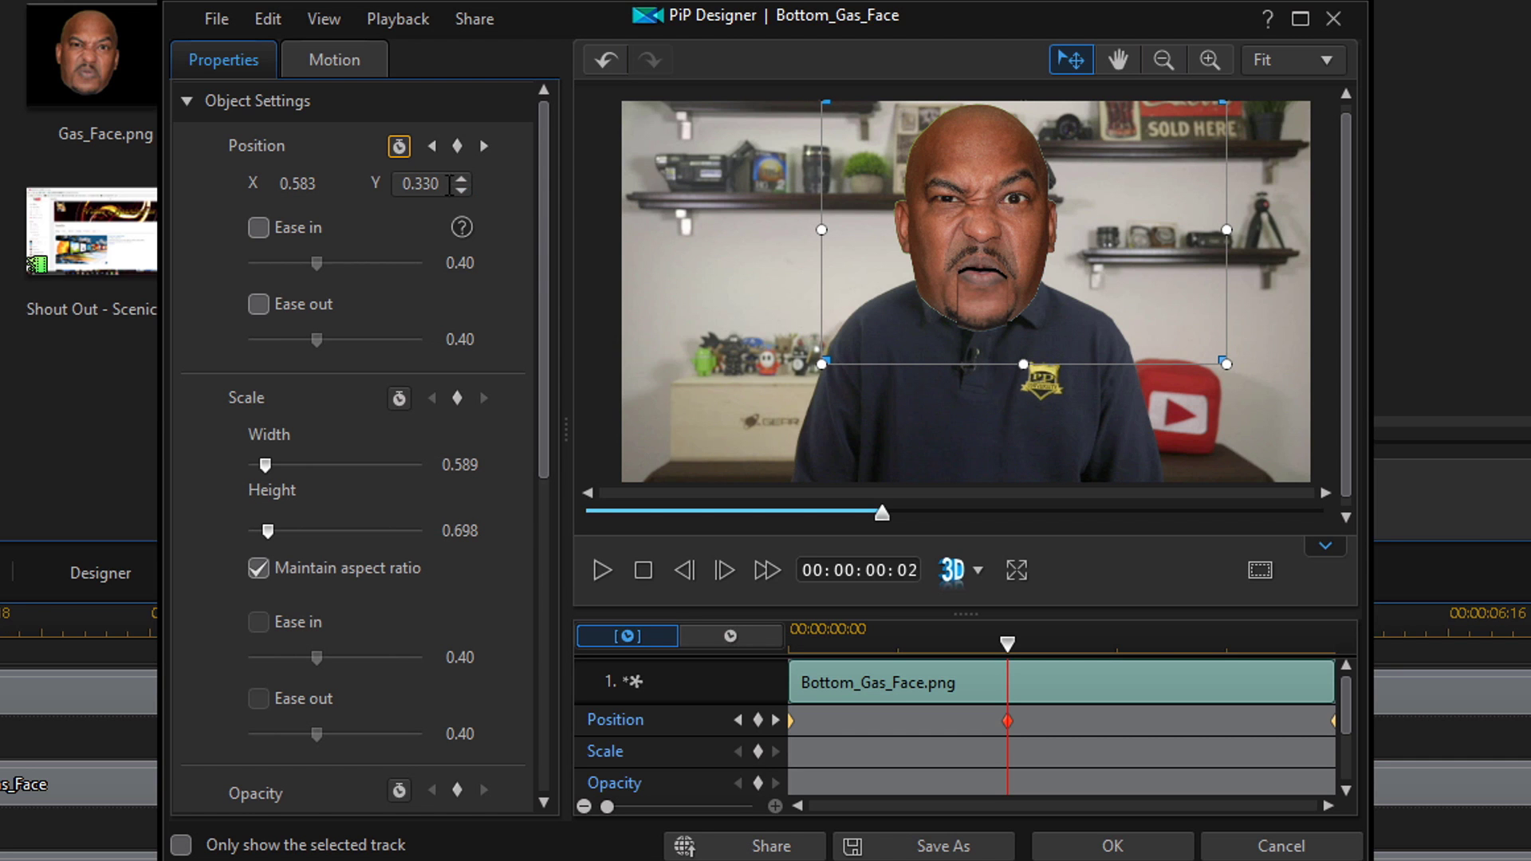
pyautogui.press('Return')
pyautogui.press('BackSpace')
pyautogui.press('BackSpace')
pyautogui.write('5')
pyautogui.press('Return')
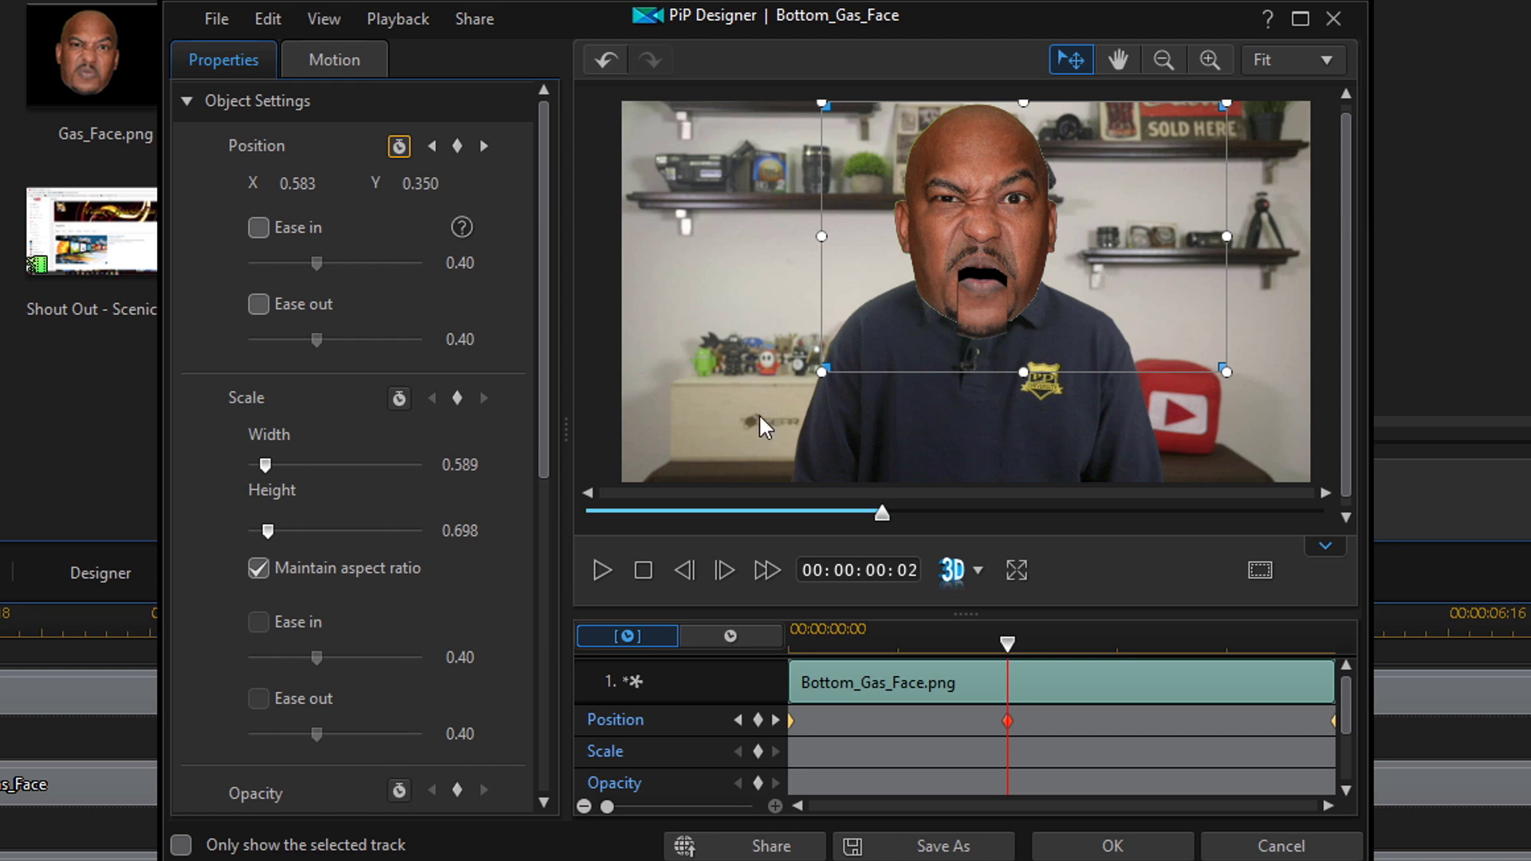
pyautogui.moveTo(1008, 642); pyautogui.dragTo(1375, 677)
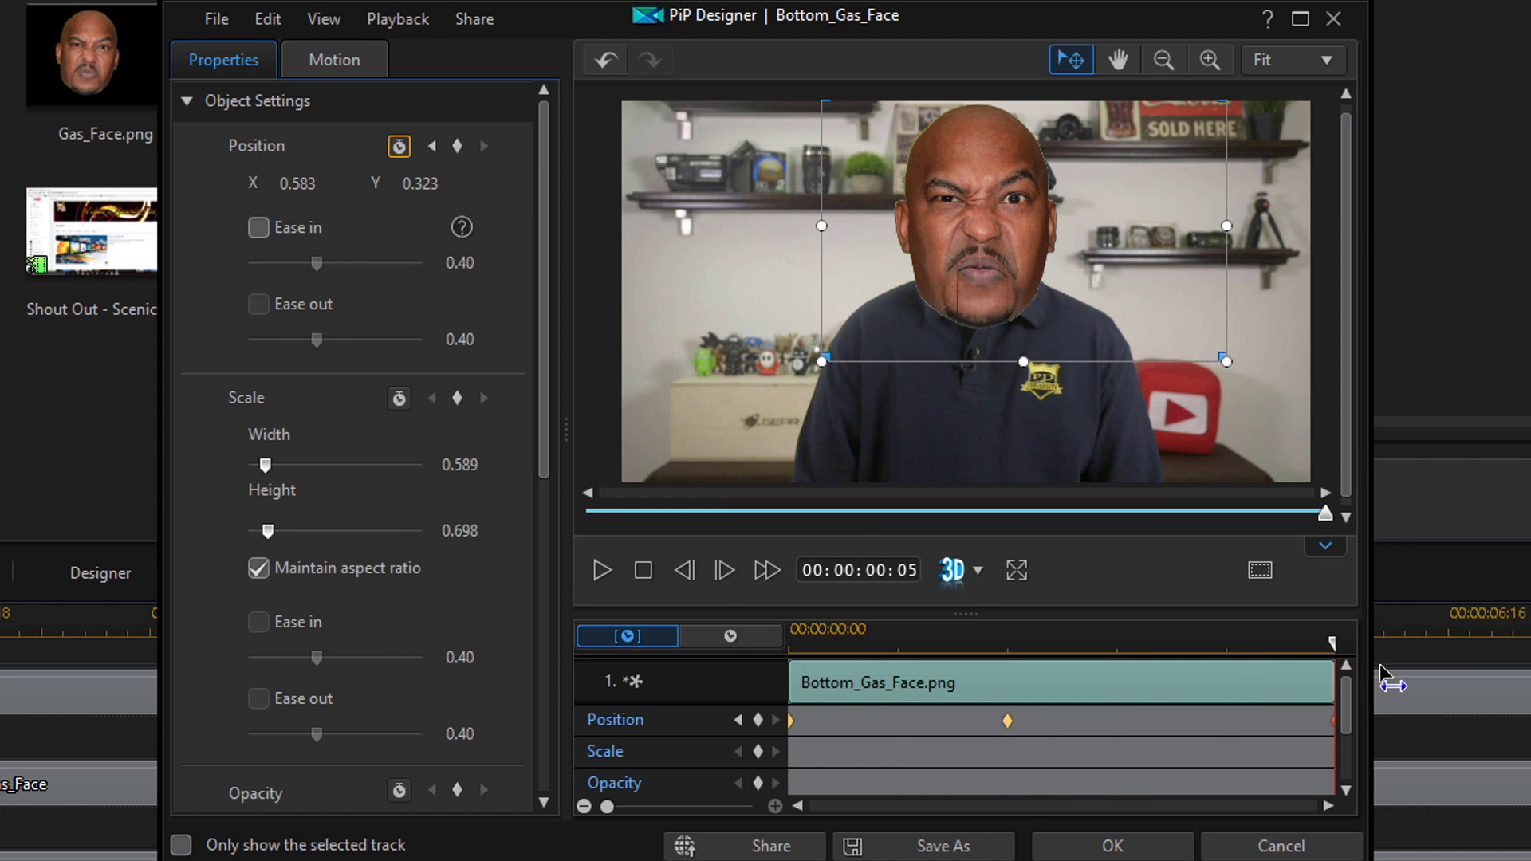
pyautogui.click(1145, 848)
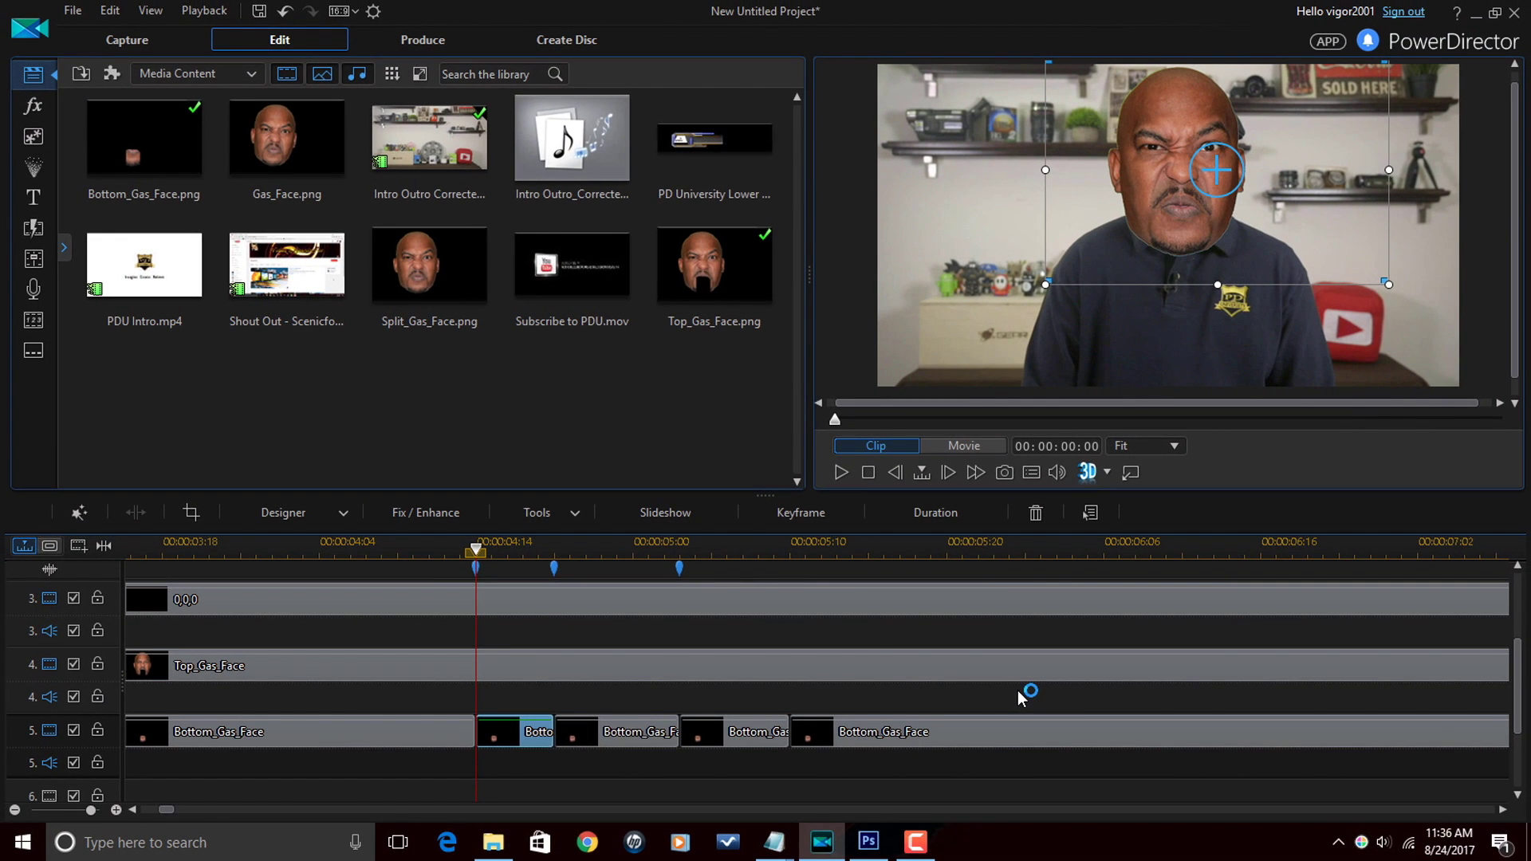
# Step: Copy the animated jaw clip's keyframe attributes and paste them onto the 04:19–05:03 piece
pyautogui.rightClick(527, 738)
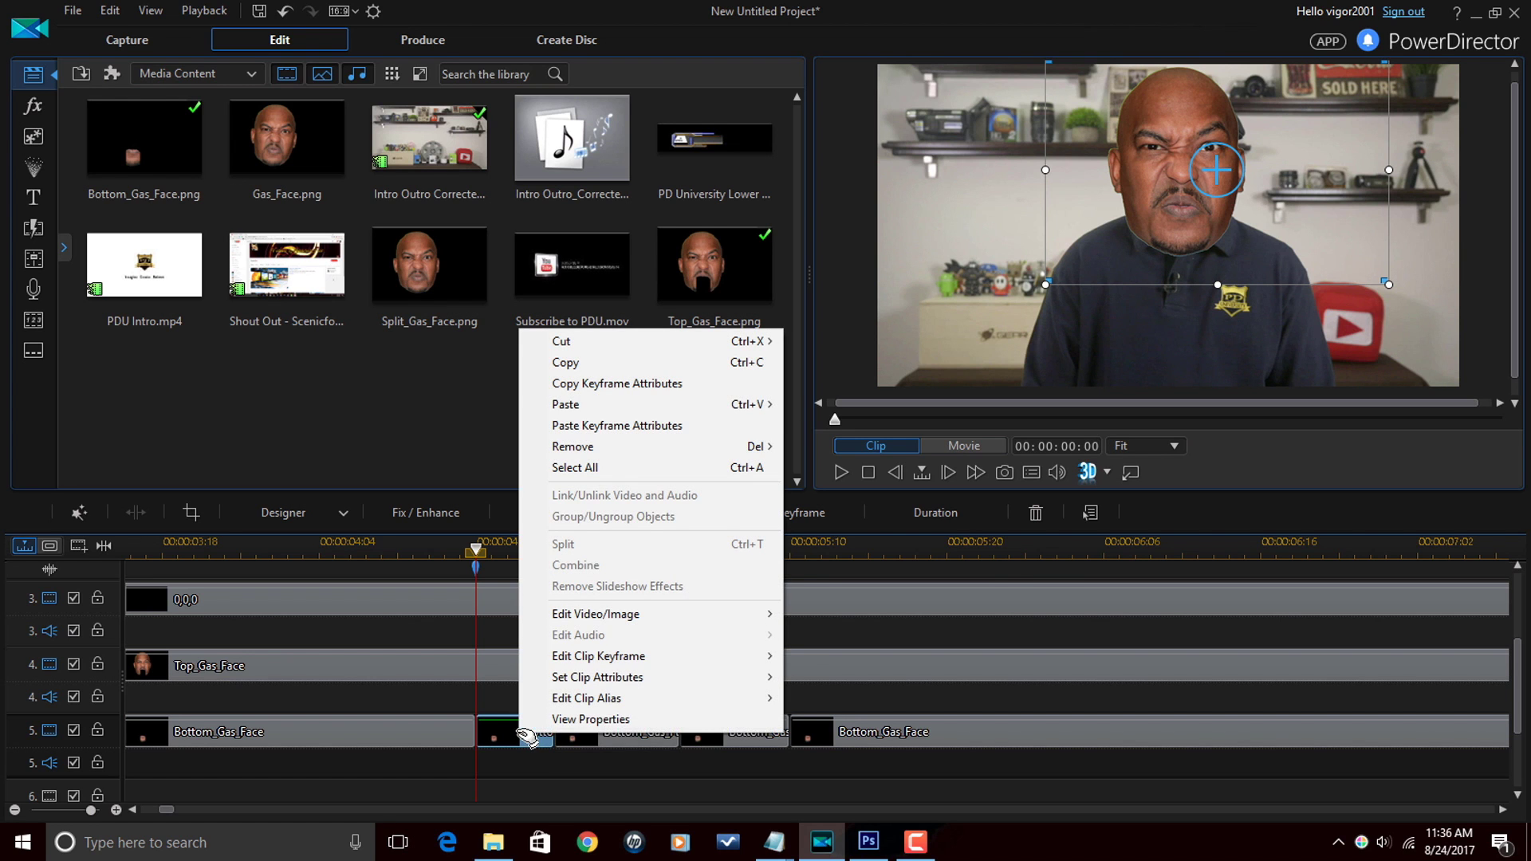
pyautogui.click(622, 385)
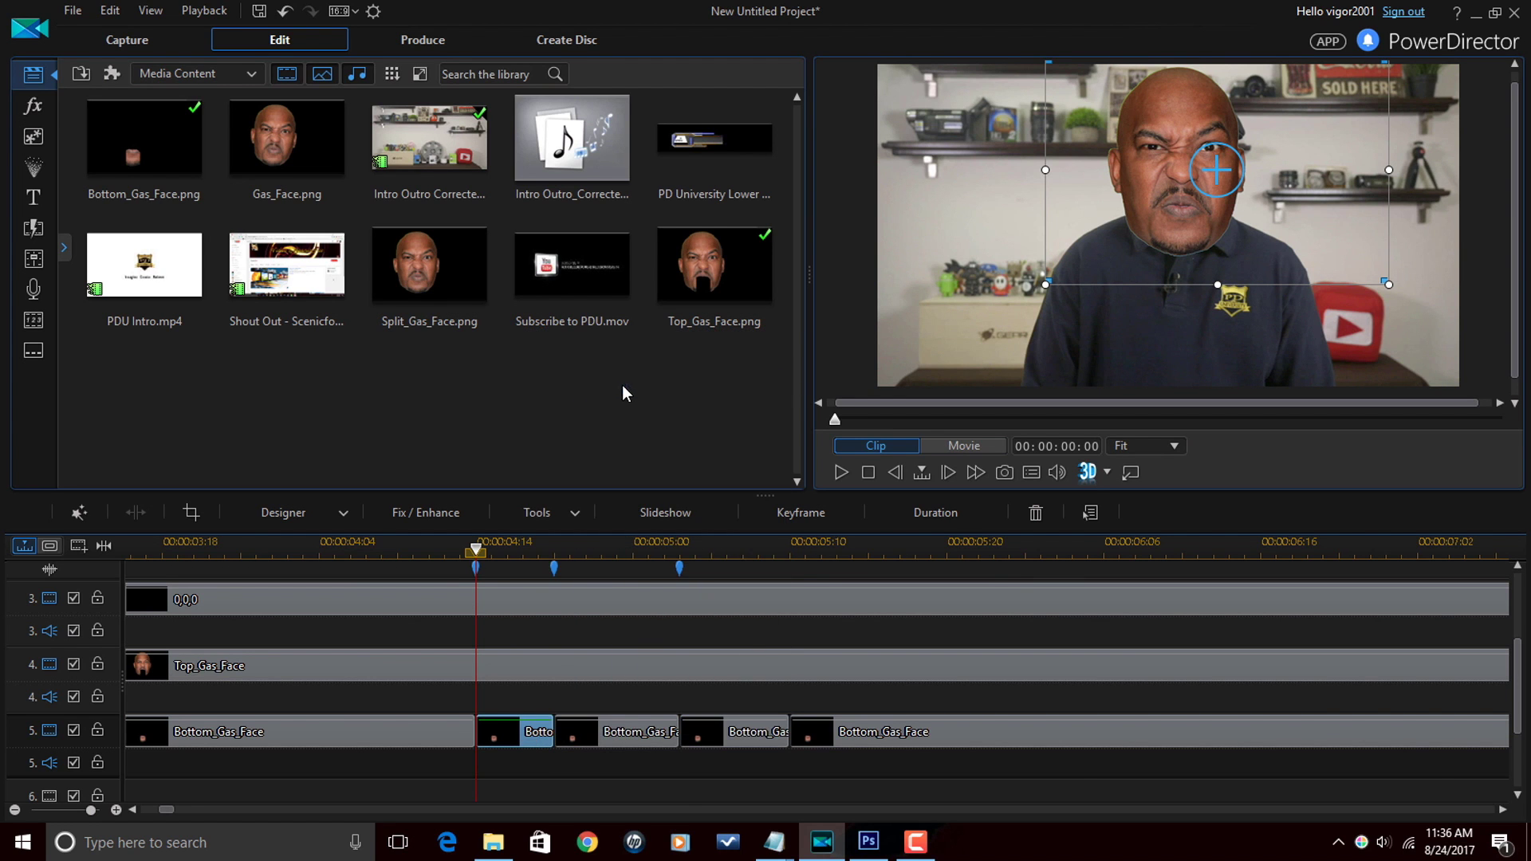
pyautogui.click(631, 734)
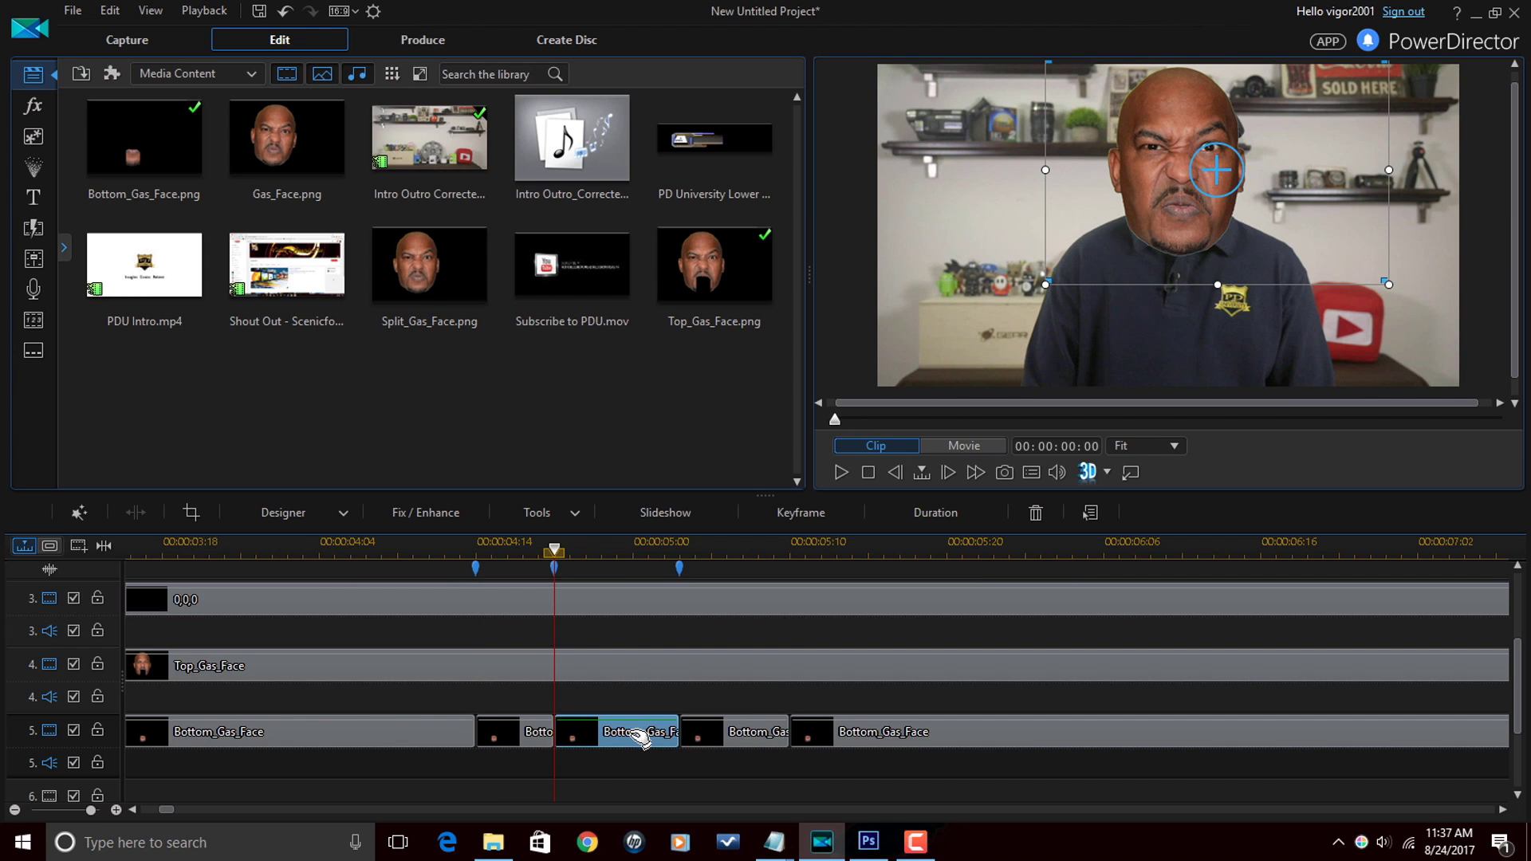
pyautogui.rightClick(638, 733)
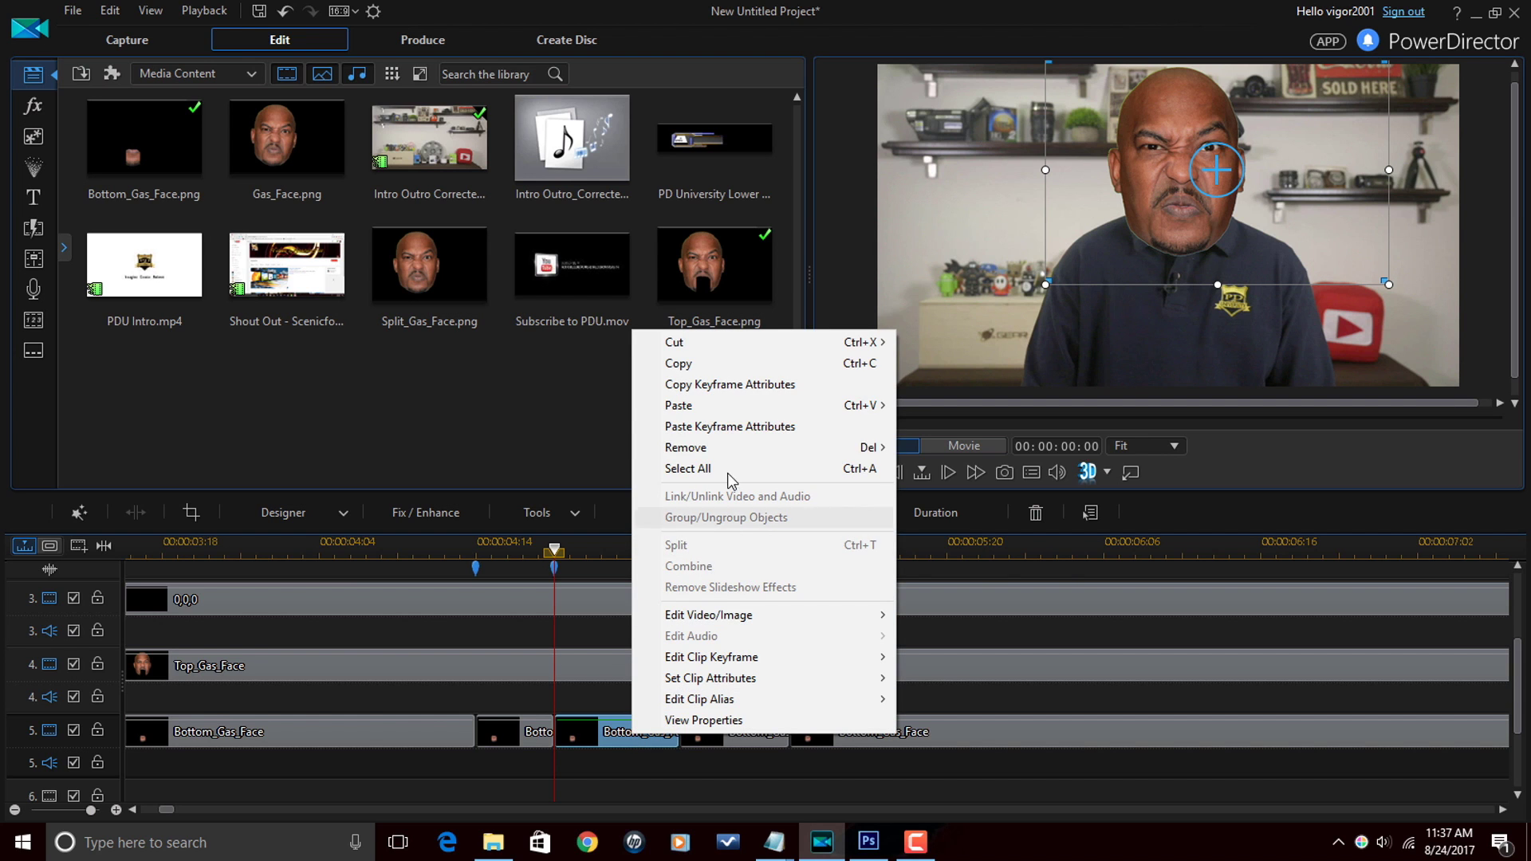
pyautogui.click(733, 427)
# Step: Paste the same jaw-drop keyframes onto the 05:03–05:10 piece, then deselect it
pyautogui.click(750, 732)
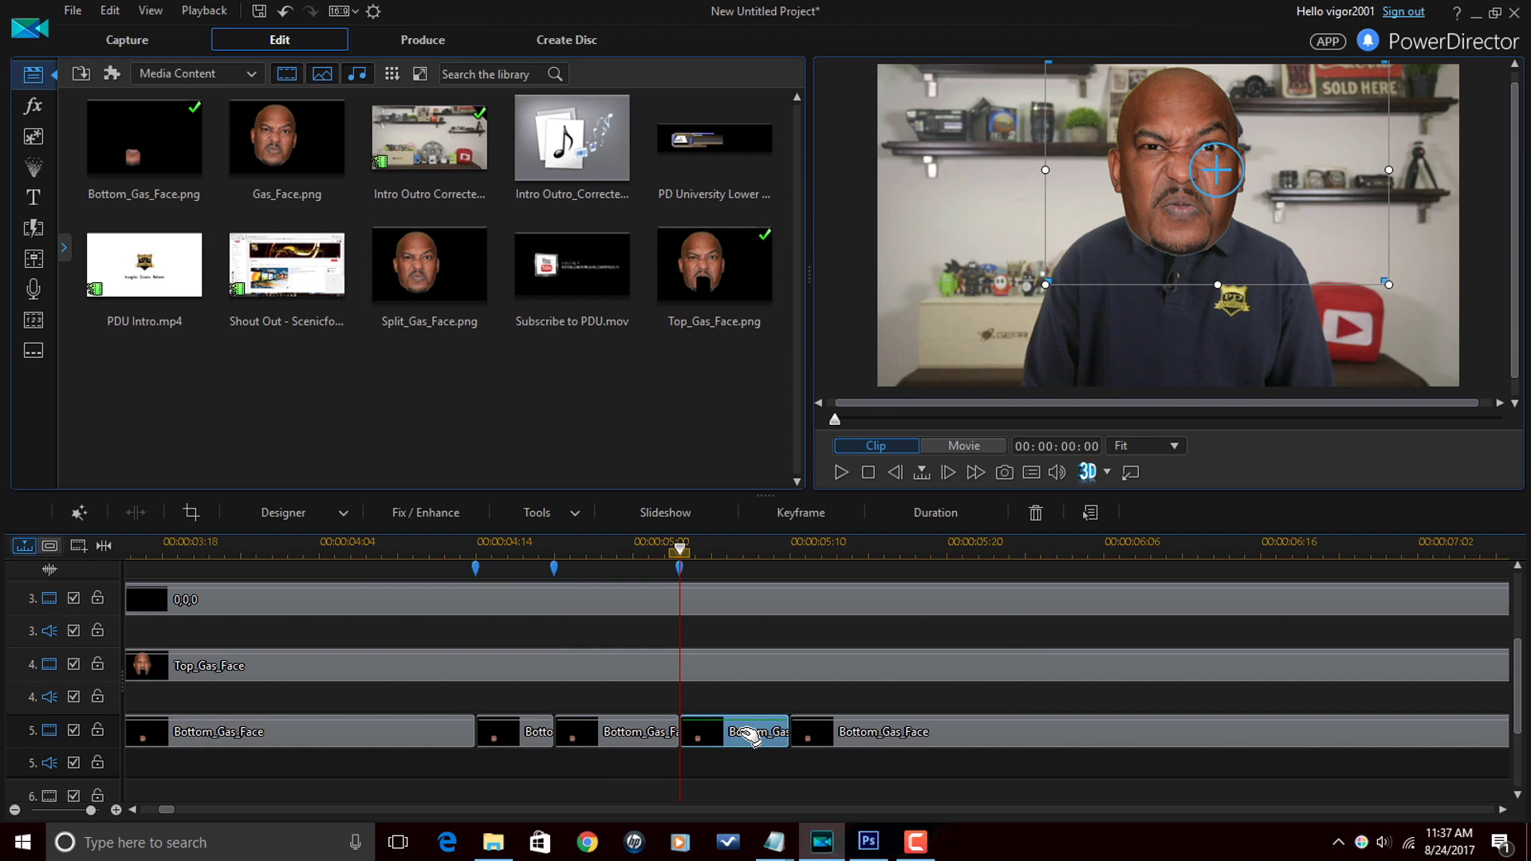
pyautogui.rightClick(750, 734)
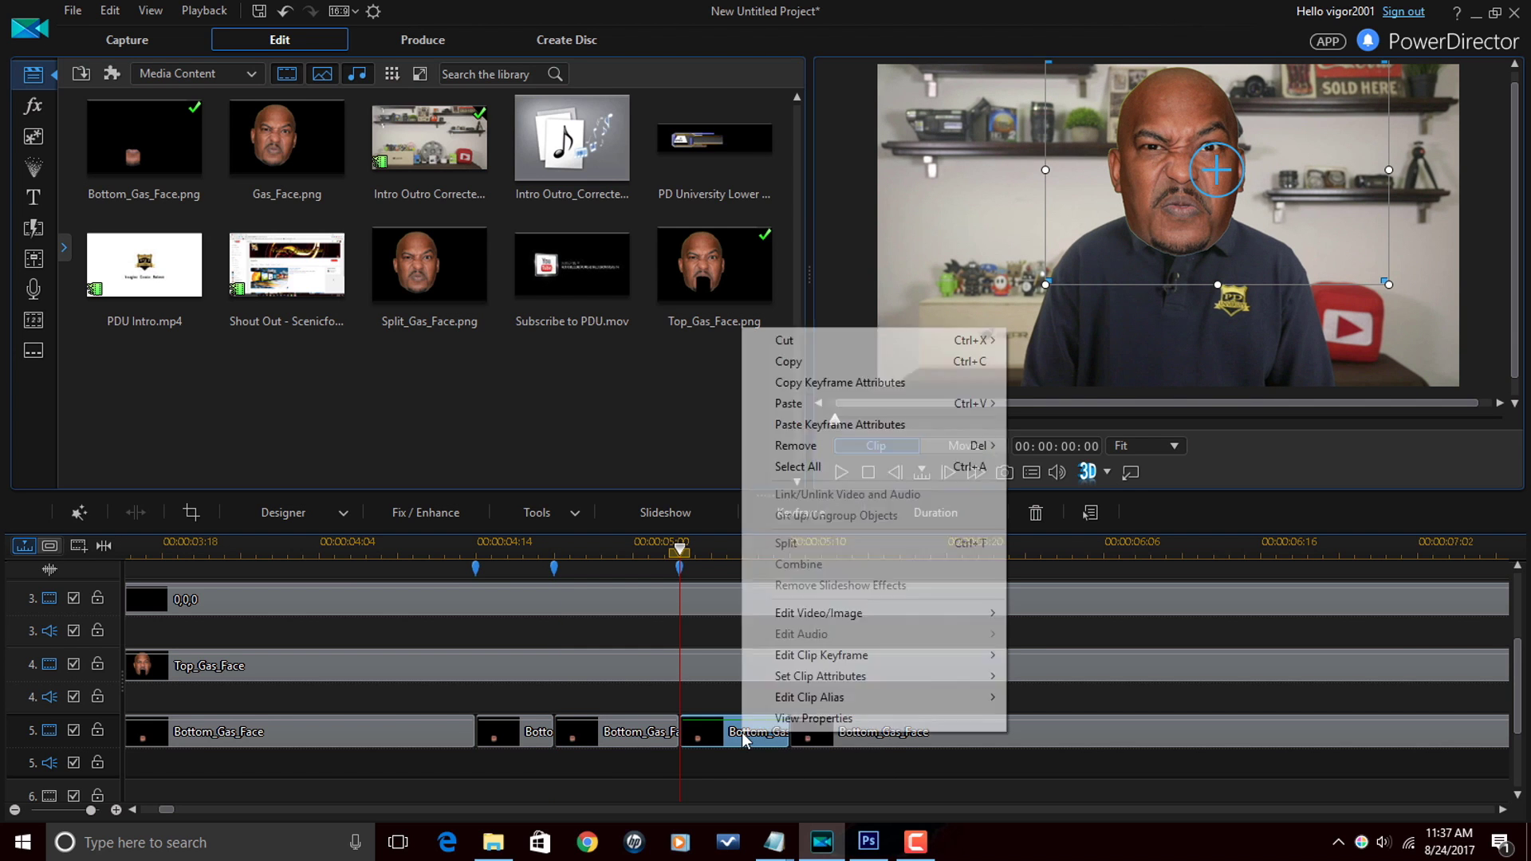
pyautogui.click(845, 424)
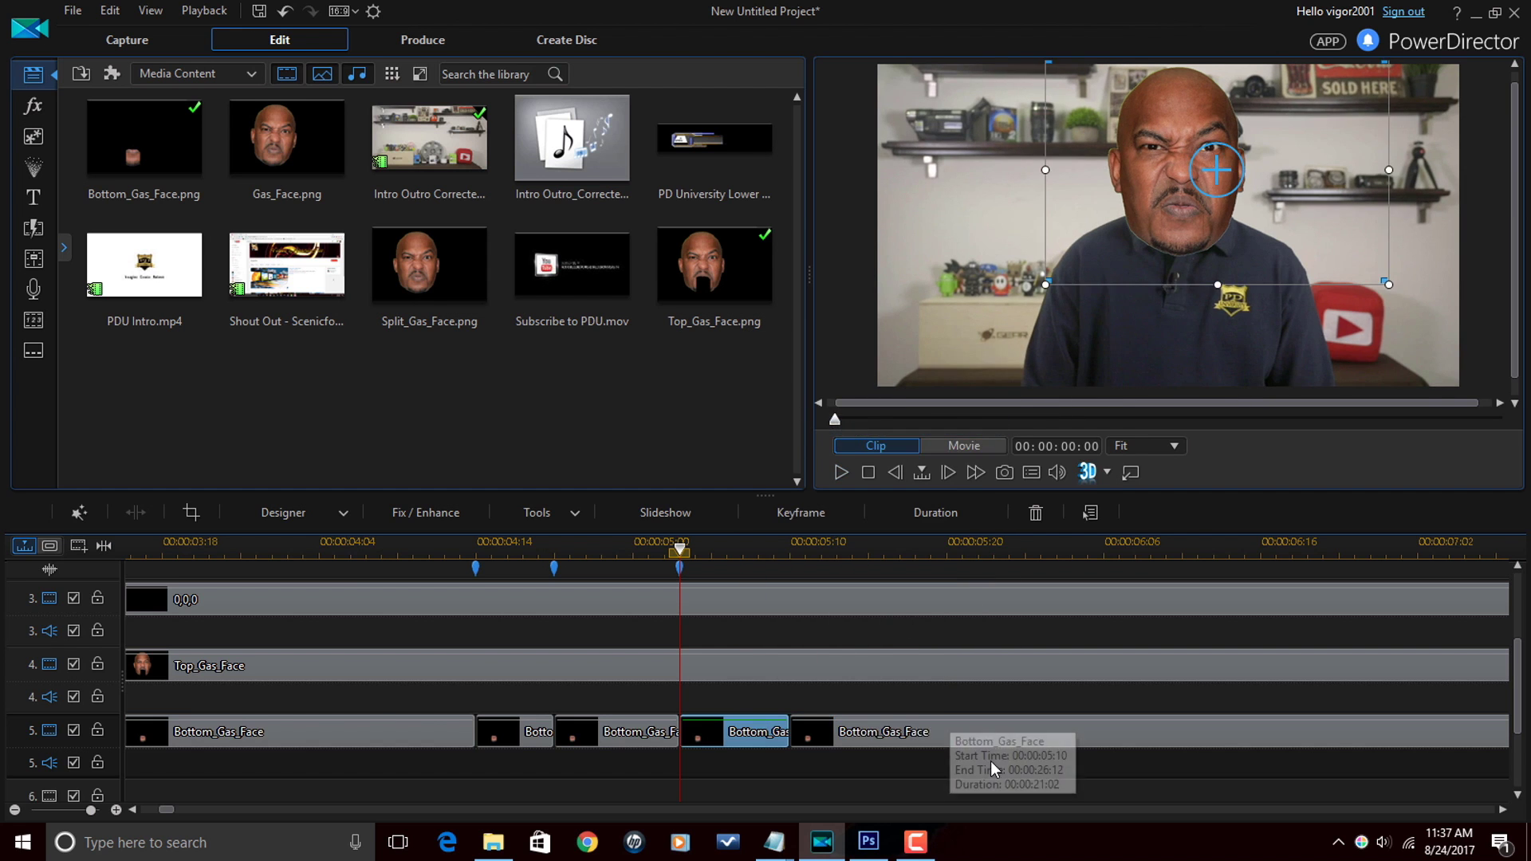
pyautogui.scroll(-1, 990, 761)
pyautogui.click(956, 644)
pyautogui.scroll(6, 1048, 671)
pyautogui.scroll(-3, 1027, 657)
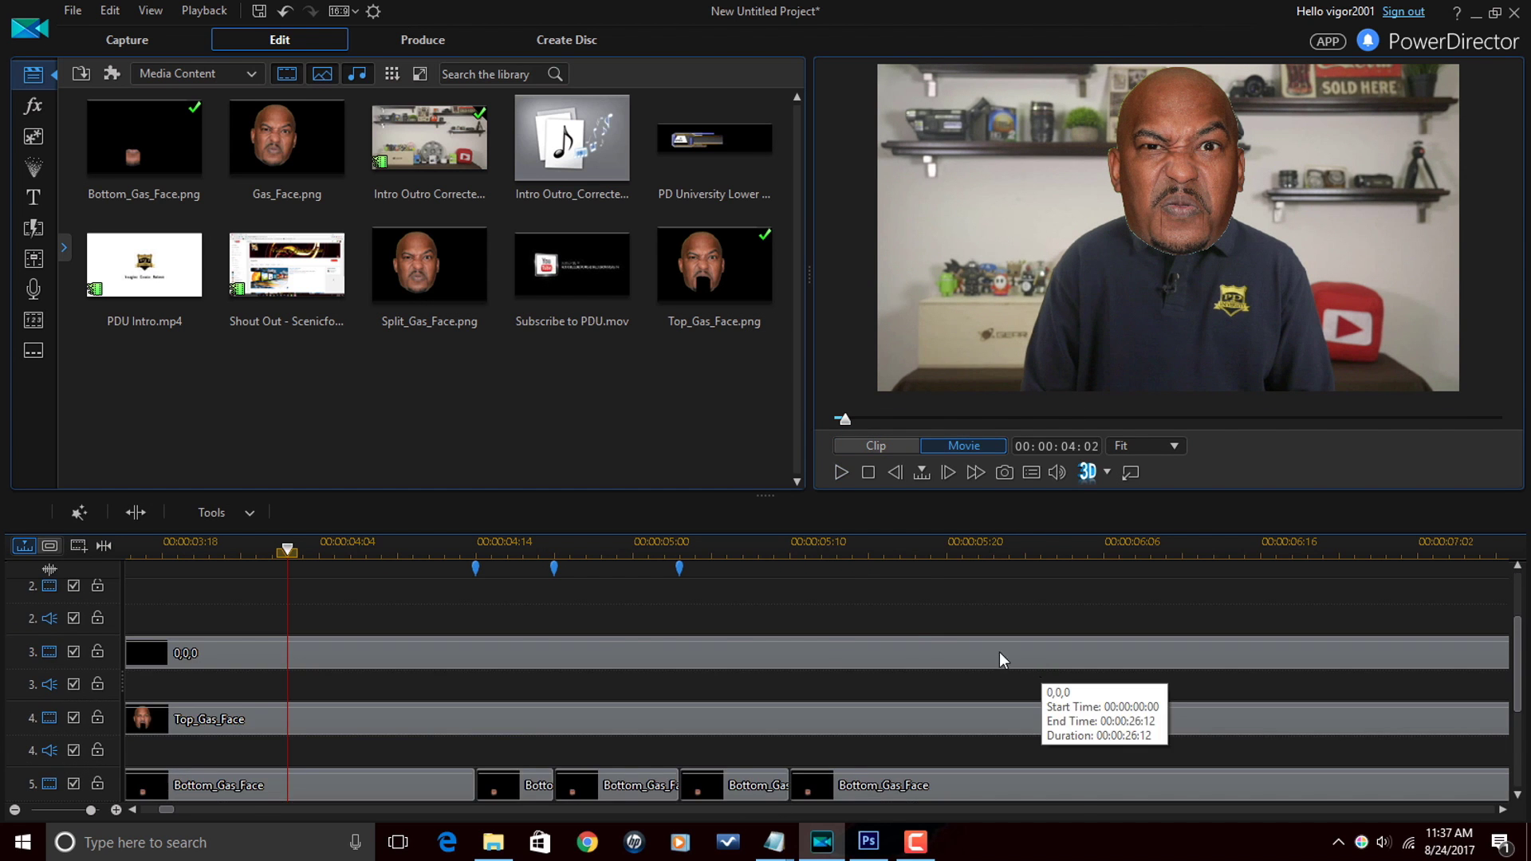
pyautogui.scroll(-3, 894, 563)
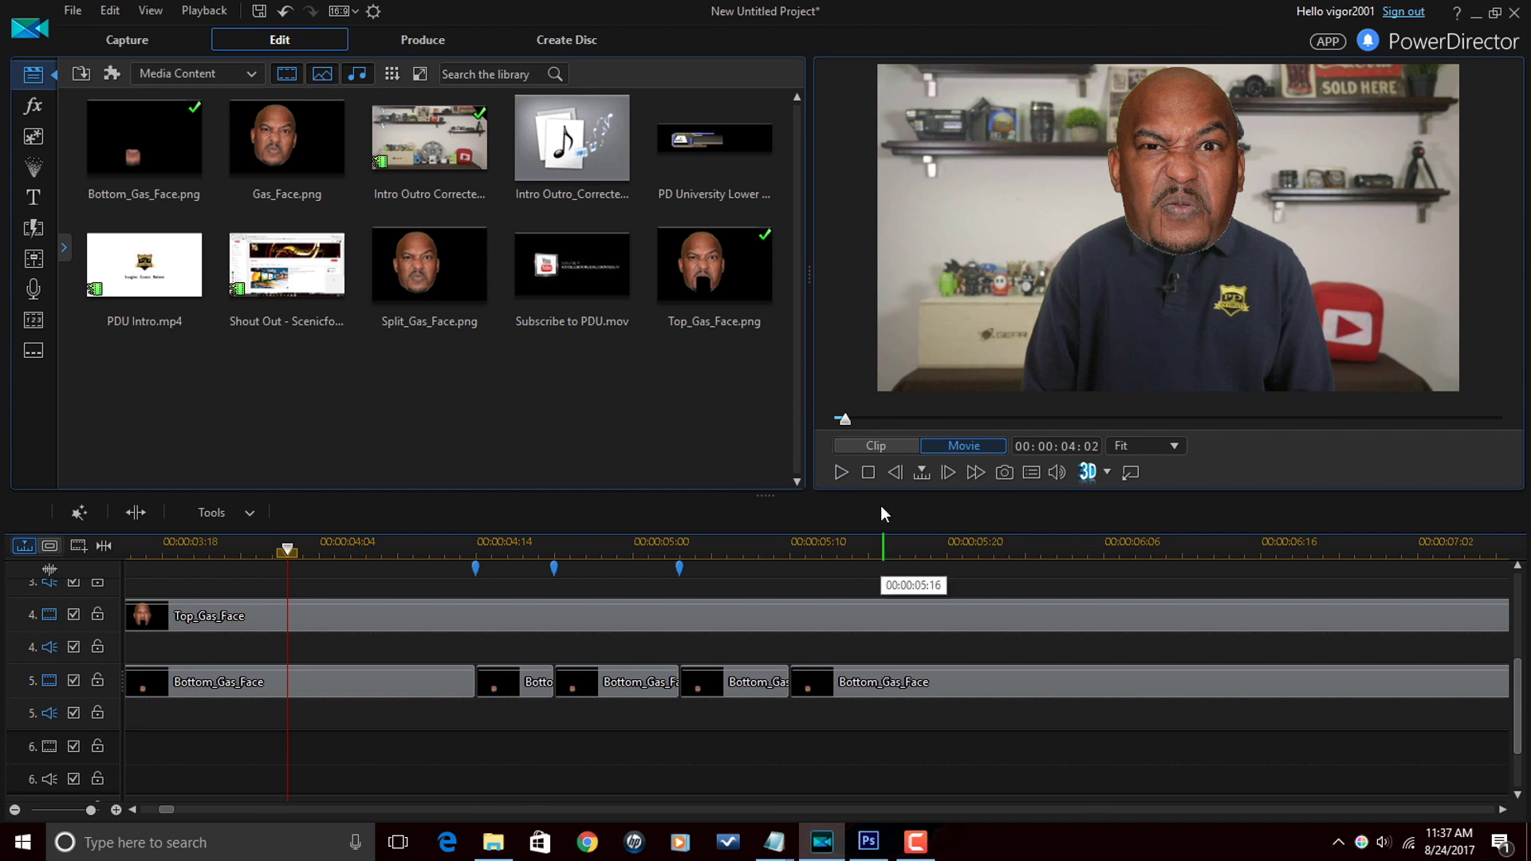
pyautogui.click(841, 471)
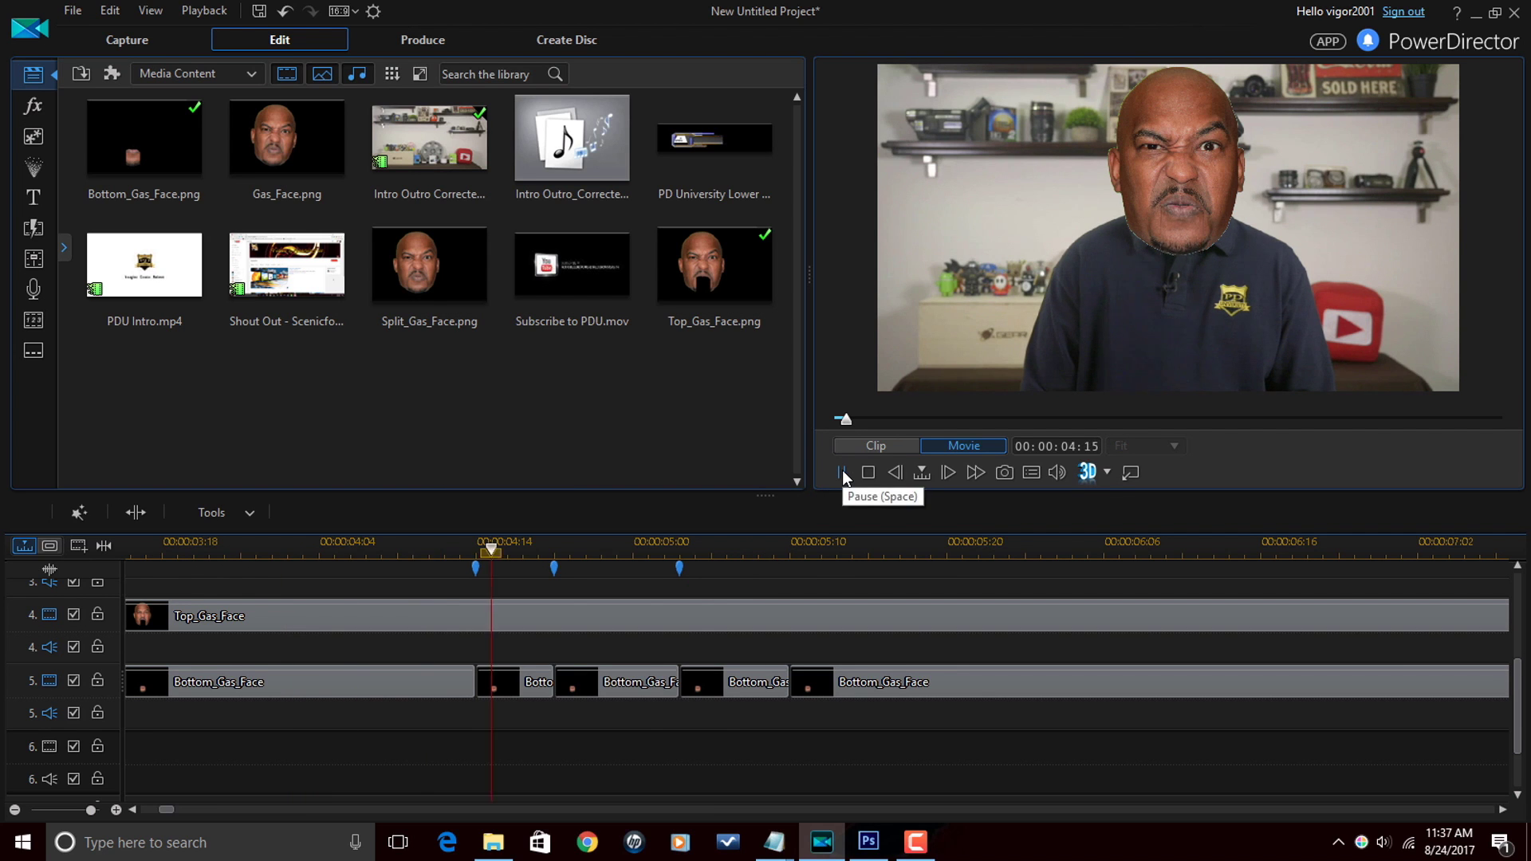
pyautogui.click(842, 472)
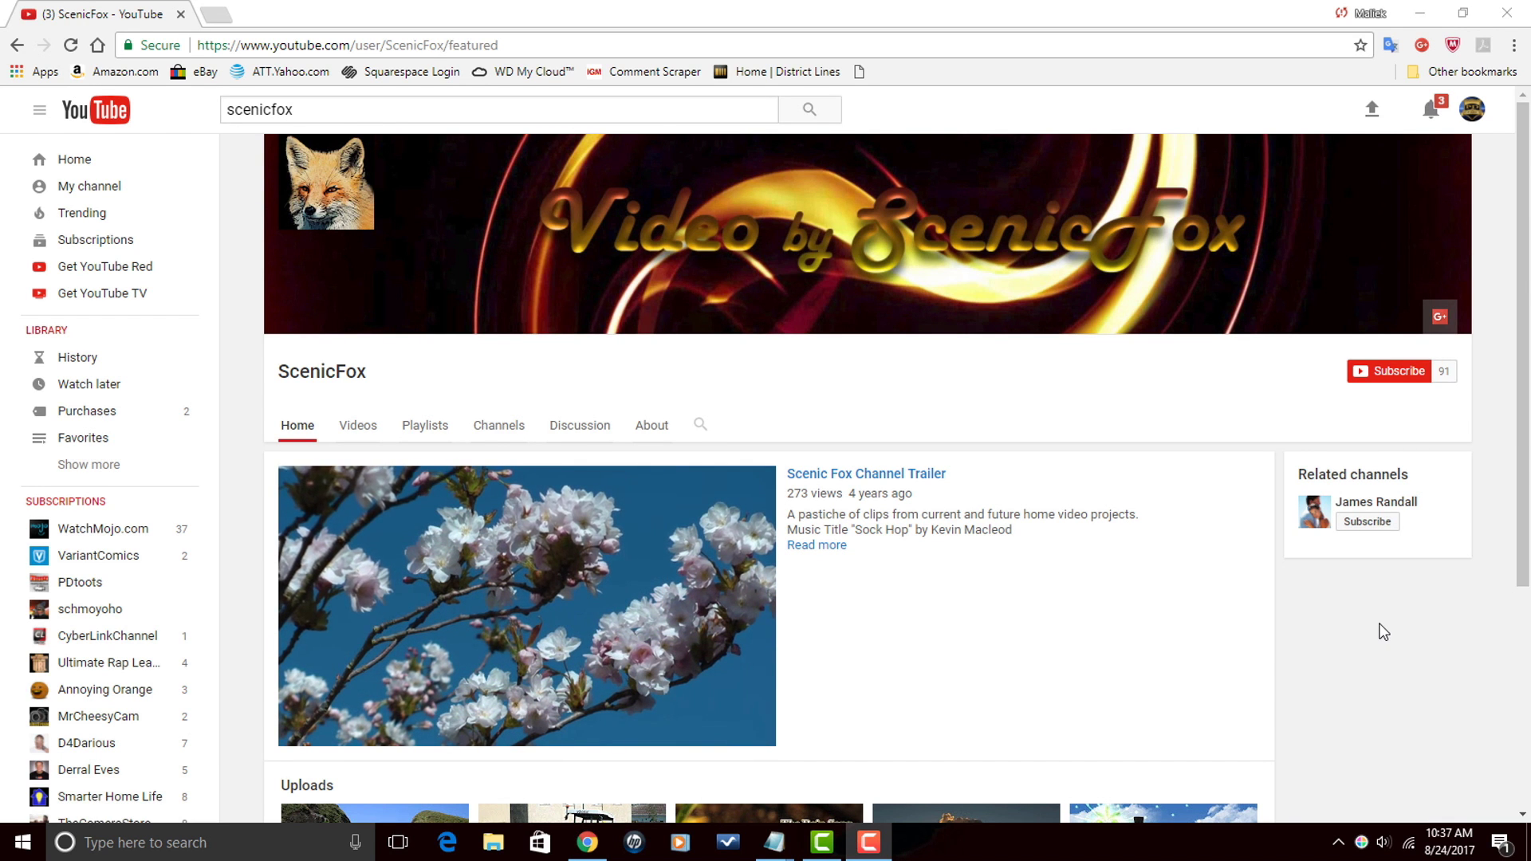
# Step: Open the ScenicFox channel's Videos tab and scroll through its grid of uploads
pyautogui.scroll(-3, 1383, 632)
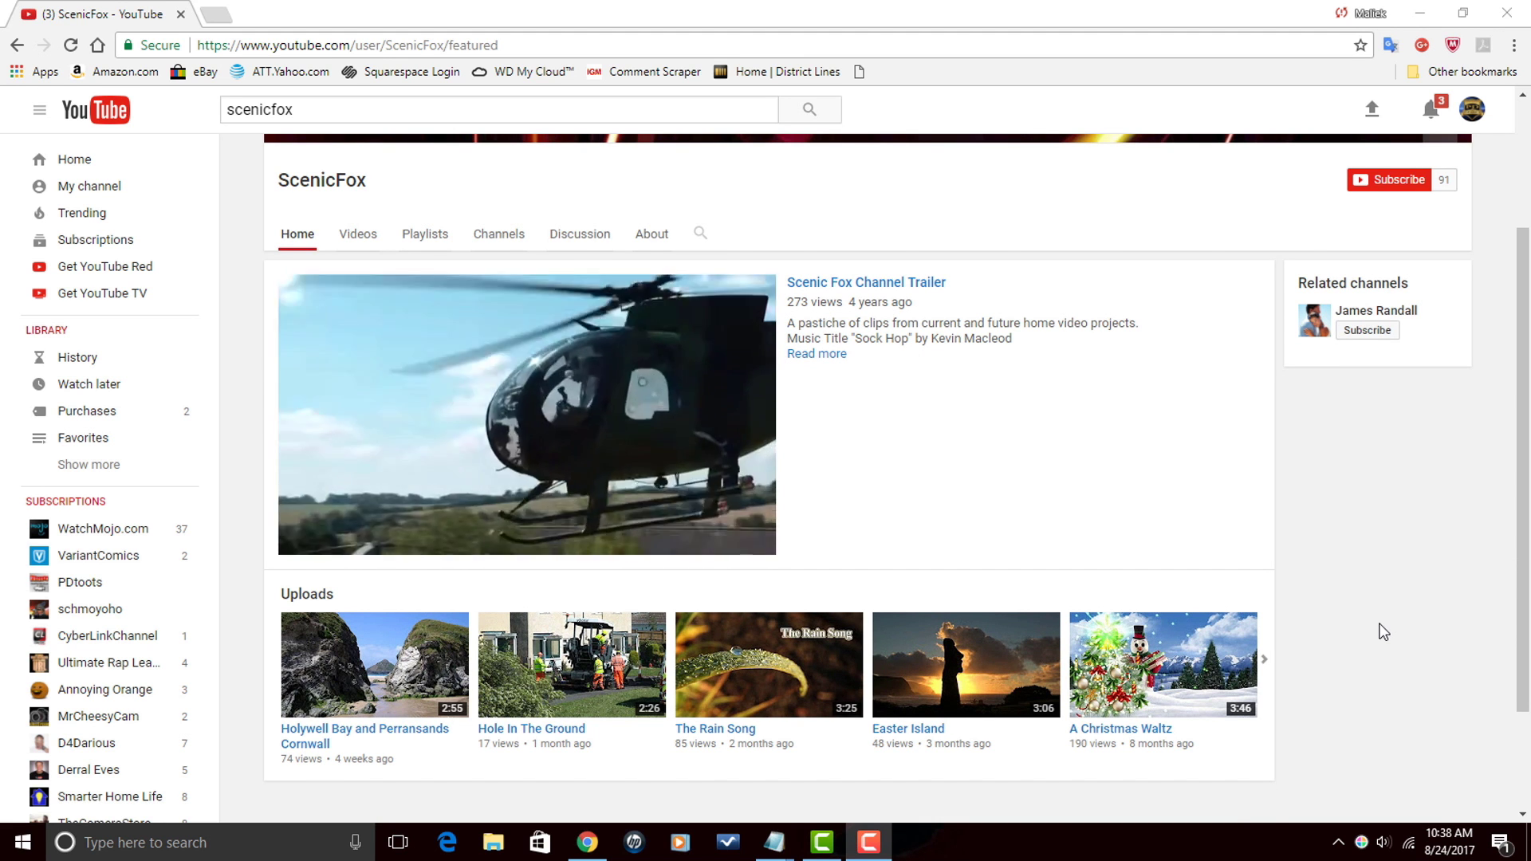
pyautogui.scroll(3, 1383, 631)
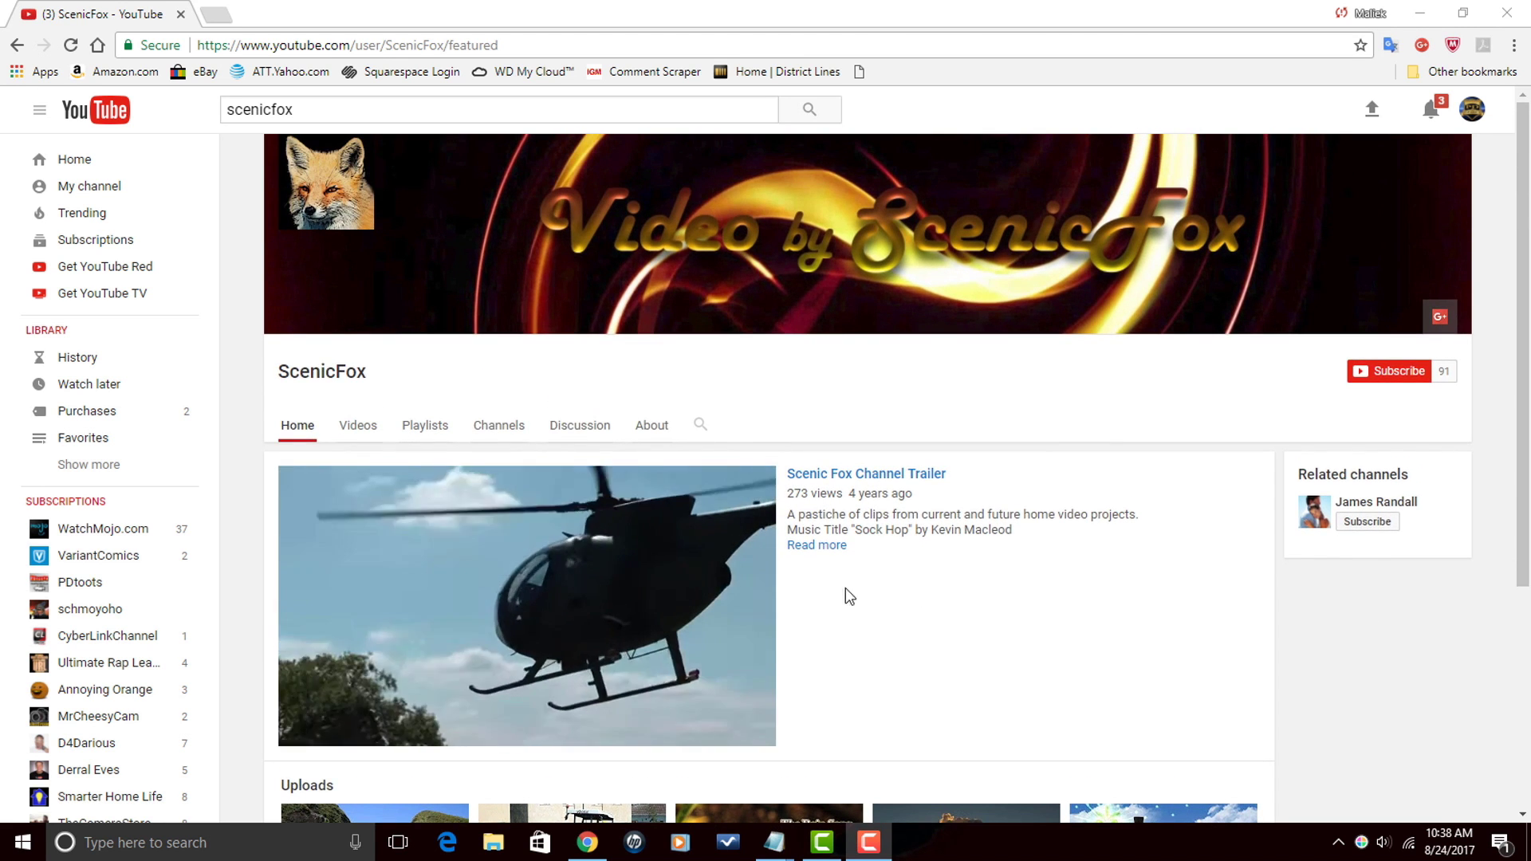
pyautogui.click(367, 429)
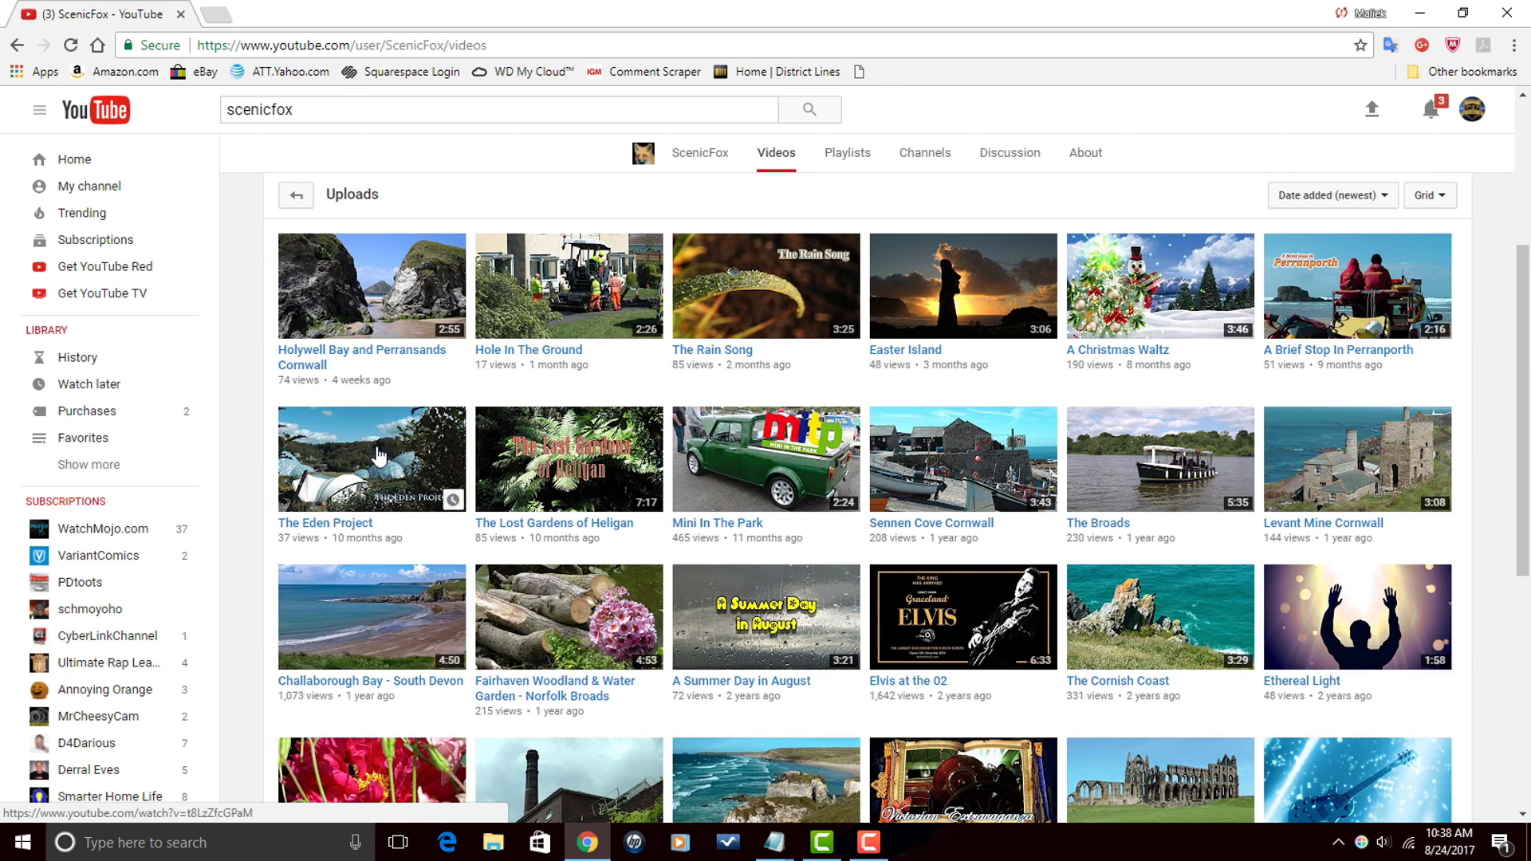
pyautogui.scroll(-5, 1501, 536)
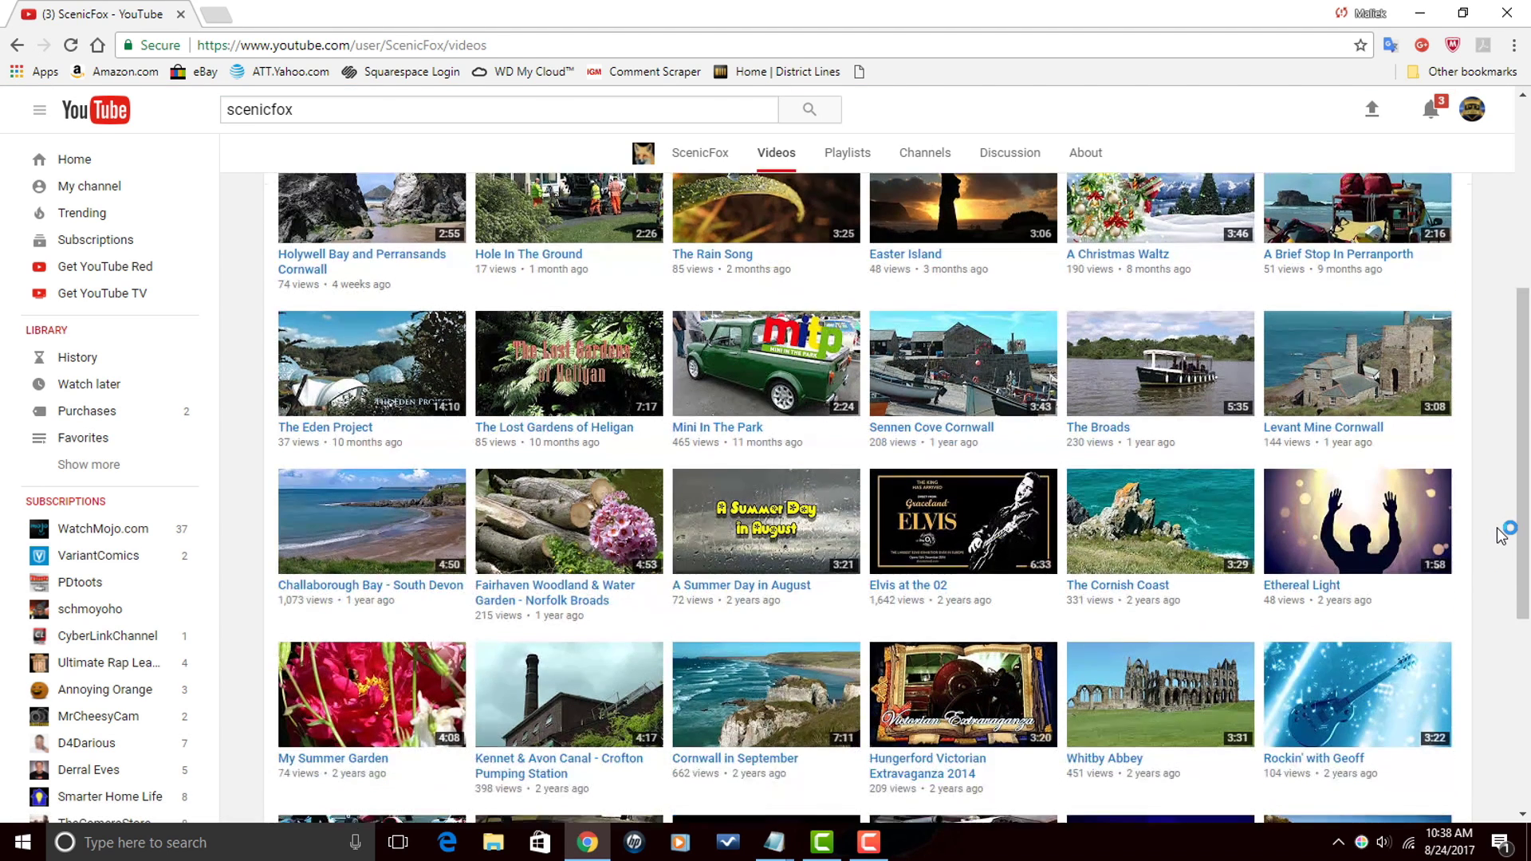